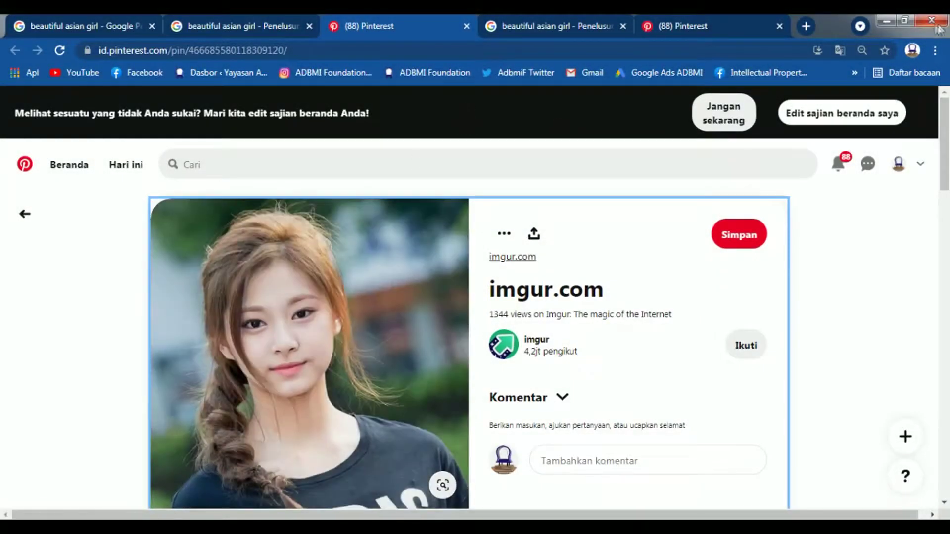
# Locate the downloaded imgur_com photo through Chrome's Downloads list and drag it into Photoshop.
pyautogui.click(935, 50)
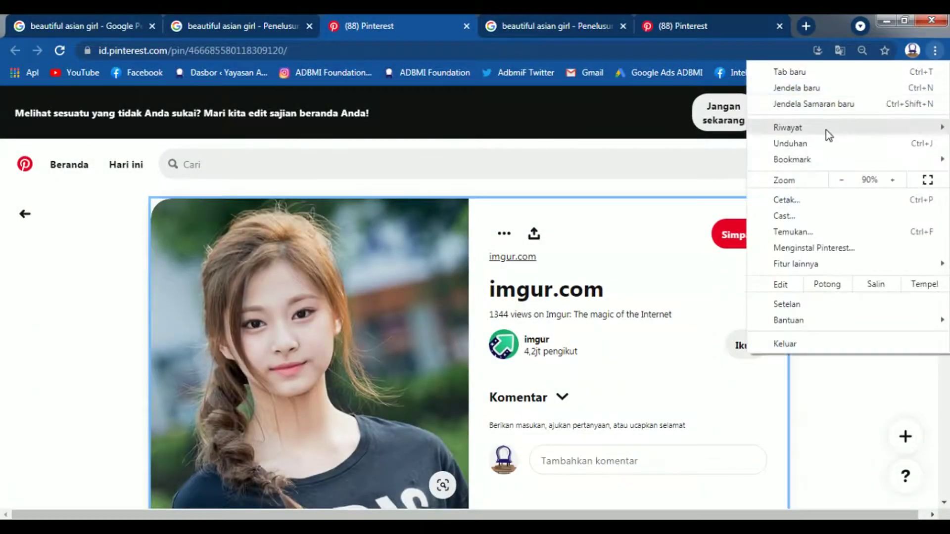
pyautogui.click(831, 143)
pyautogui.click(358, 237)
pyautogui.moveTo(156, 124)
pyautogui.mouseDown()
pyautogui.moveTo(292, 497)
pyautogui.moveTo(322, 439)
pyautogui.mouseUp()
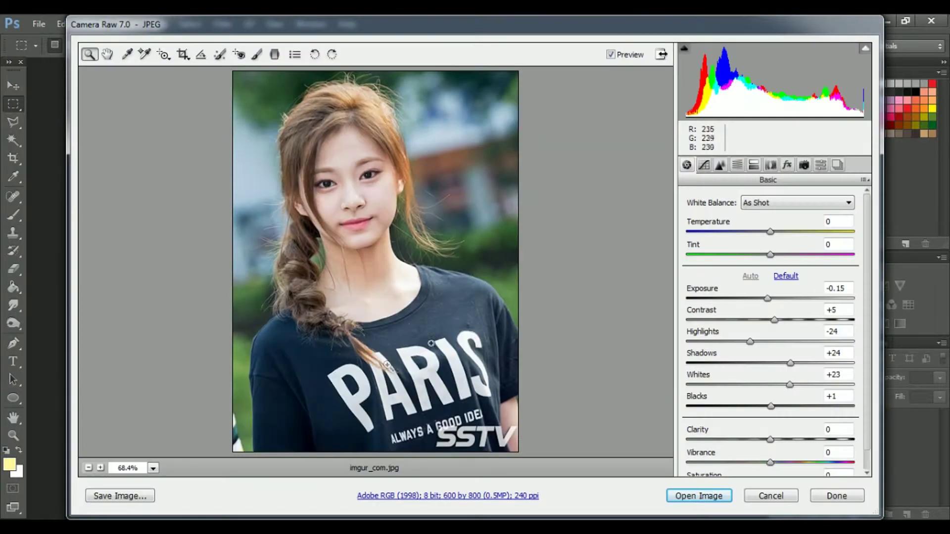
# In Camera Raw, raise contrast and highlights, warm the temperature, add pink tint, then open the image.
pyautogui.moveTo(775, 320)
pyautogui.mouseDown()
pyautogui.moveTo(789, 319)
pyautogui.moveTo(756, 341)
pyautogui.mouseUp()
pyautogui.moveTo(774, 256)
pyautogui.mouseDown()
pyautogui.moveTo(790, 255)
pyautogui.moveTo(773, 233)
pyautogui.moveTo(798, 254)
pyautogui.mouseUp()
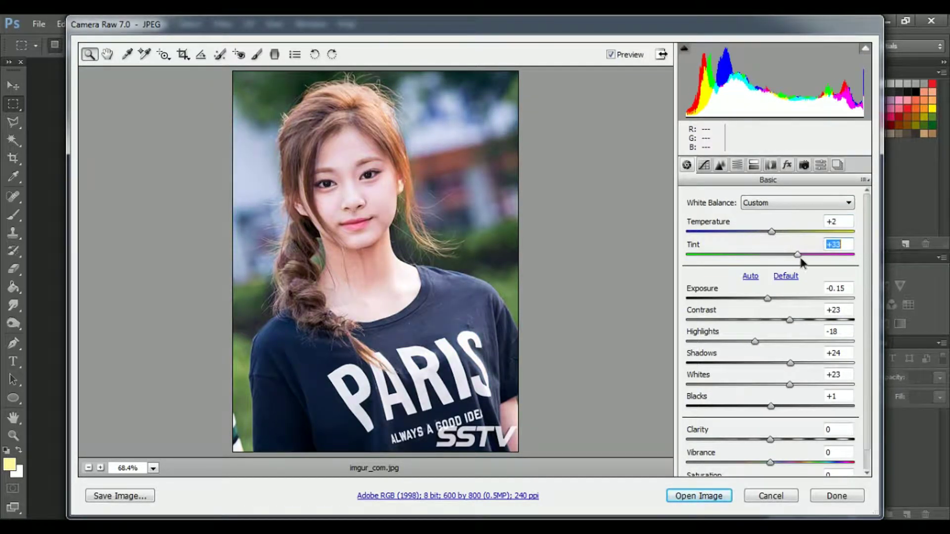
pyautogui.click(720, 165)
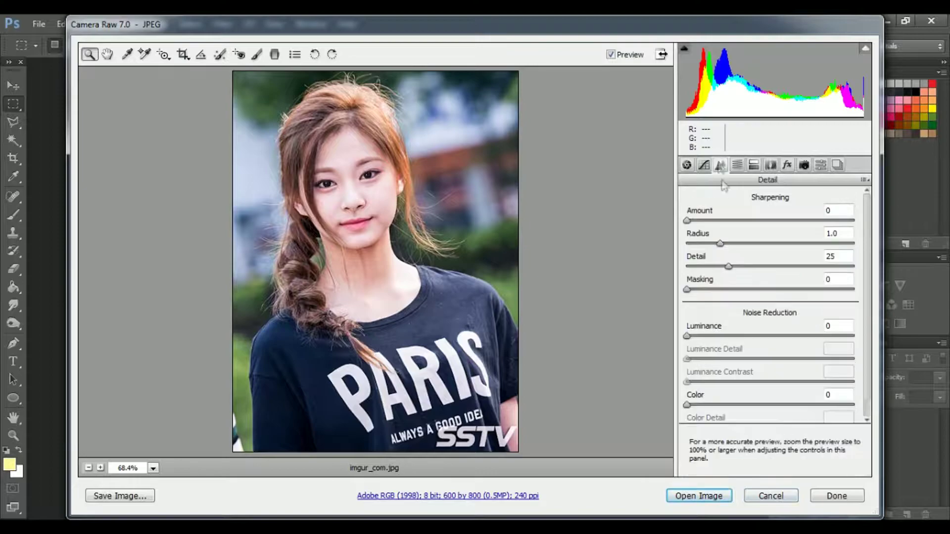
pyautogui.click(698, 496)
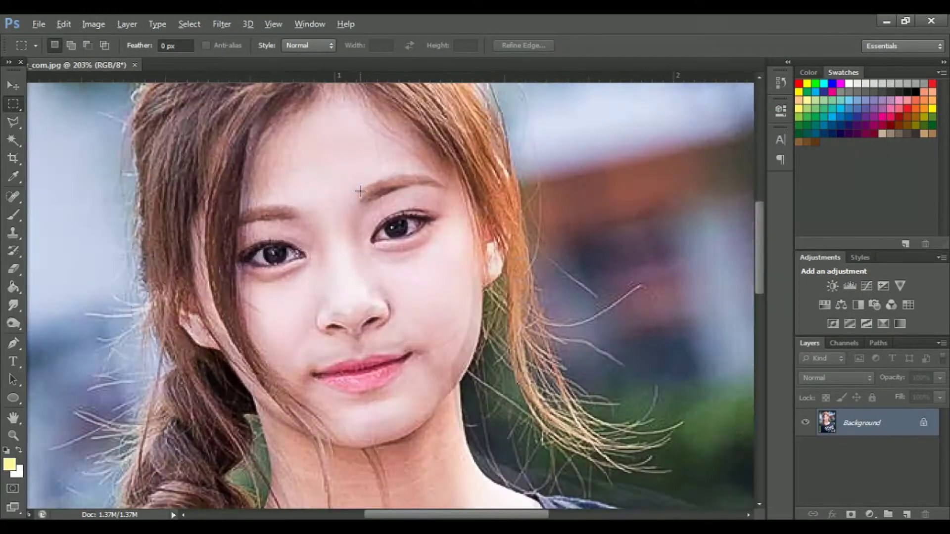
# Duplicate the photo layer twice and give the top copy Linear Light blending with a High Pass filter.
pyautogui.click(11, 88)
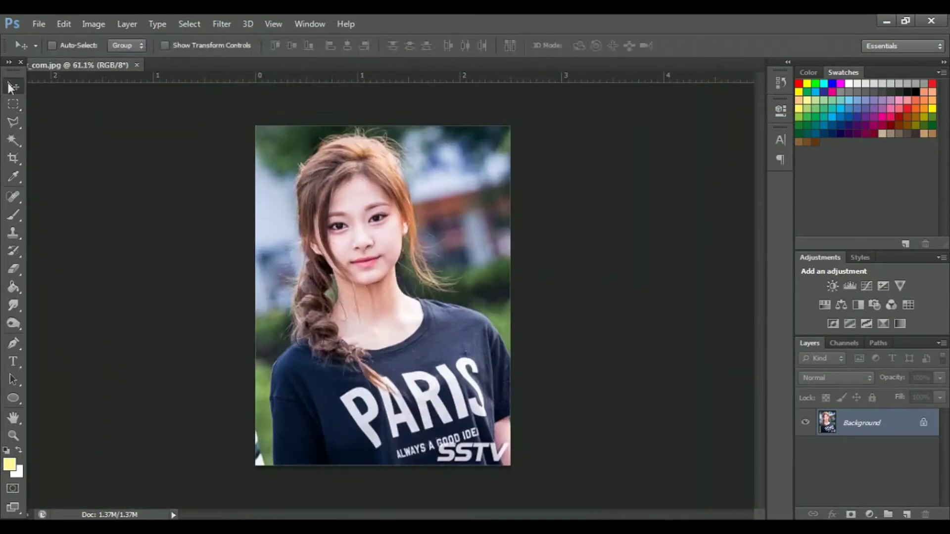
pyautogui.hotkey('ctrl', 'j')
pyautogui.hotkey('ctrl', 'j')
pyautogui.click(837, 377)
pyautogui.click(838, 225)
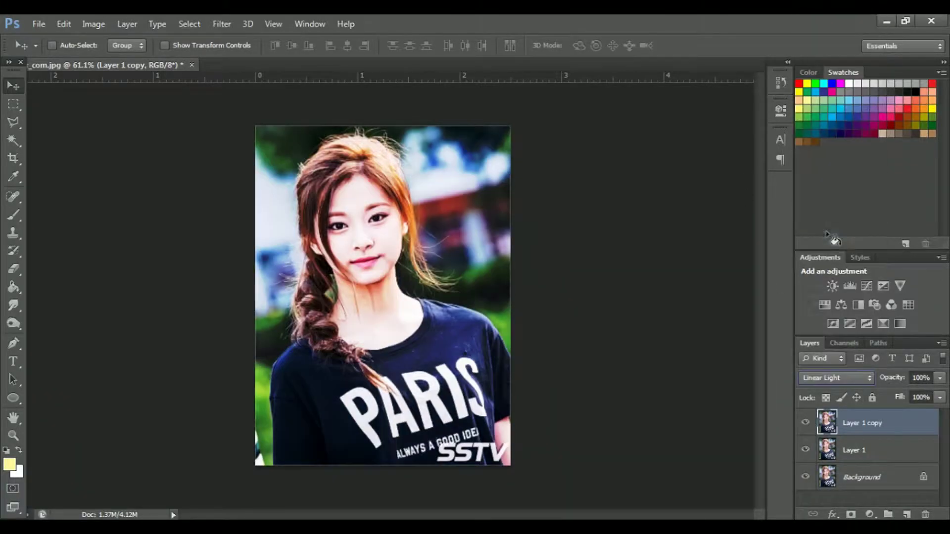
pyautogui.click(222, 24)
pyautogui.click(417, 275)
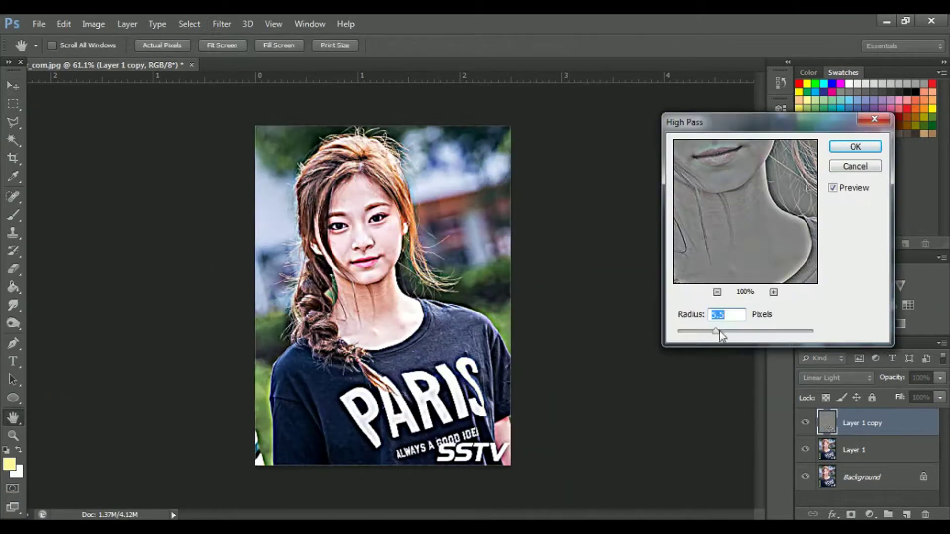
pyautogui.moveTo(706, 331); pyautogui.dragTo(687, 331)
pyautogui.hotkey('ctrl', '+')
pyautogui.hotkey('ctrl', '+')
pyautogui.hotkey('ctrl', '+')
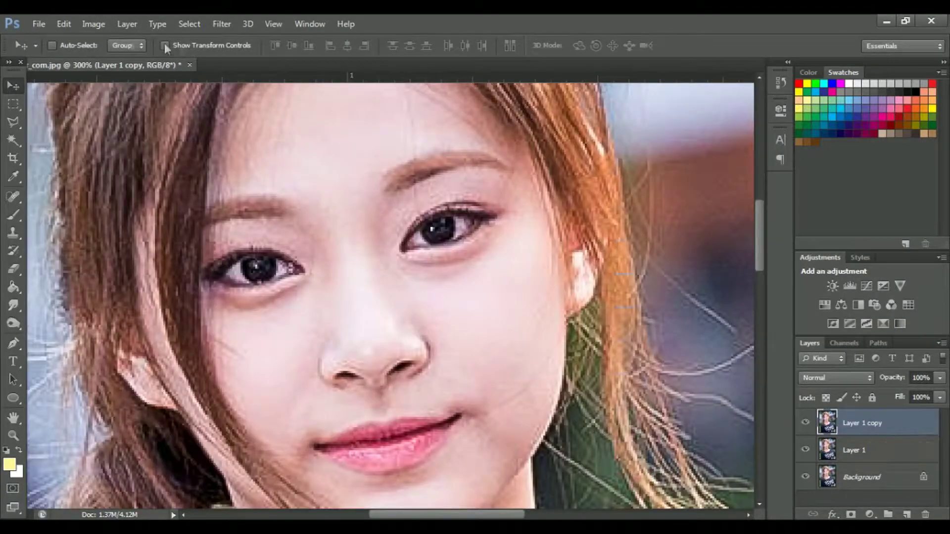
# Change the document resolution in the Image Size dialog.
pyautogui.click(94, 24)
pyautogui.click(117, 123)
pyautogui.click(369, 259)
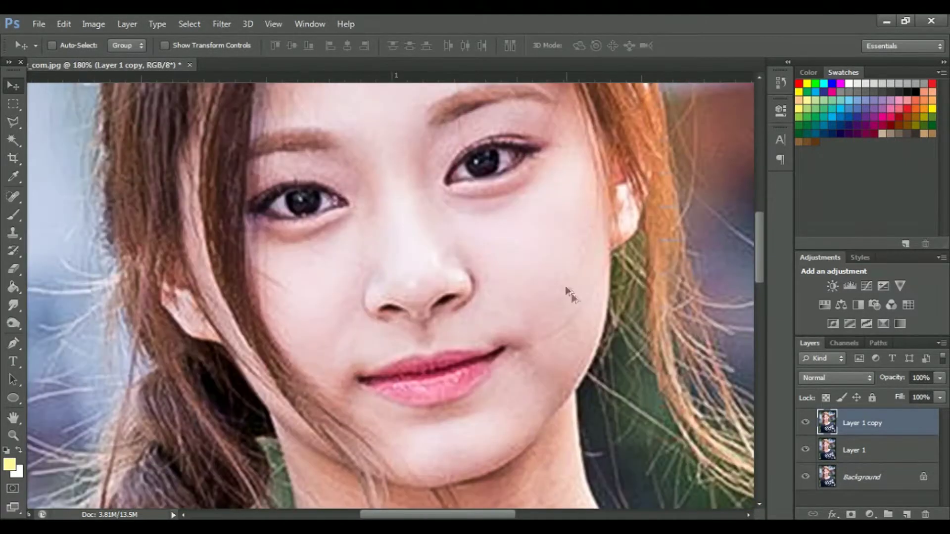
# Set the top layer to Linear Light and apply a small-radius High Pass filter.
pyautogui.click(836, 377)
pyautogui.click(817, 356)
pyautogui.click(221, 23)
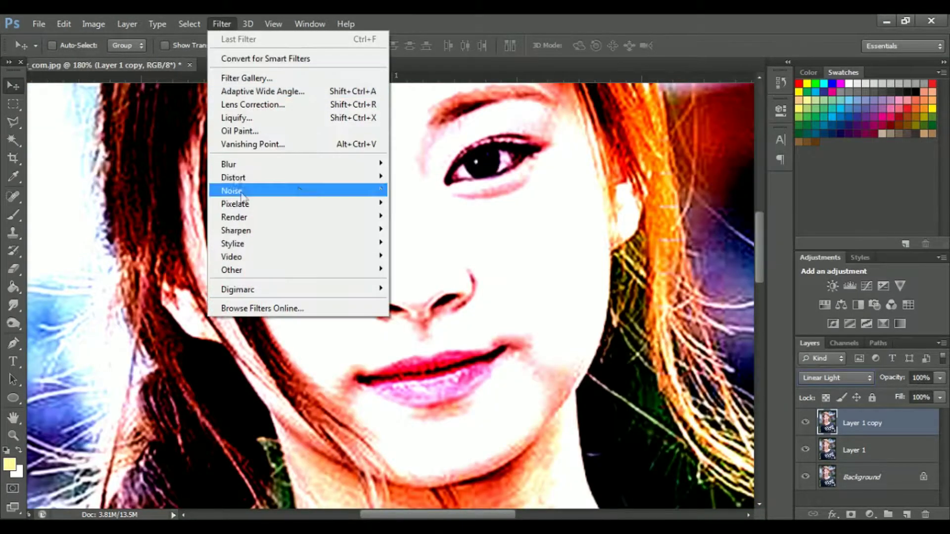
pyautogui.moveTo(232, 270)
pyautogui.click(416, 284)
pyautogui.moveTo(713, 332); pyautogui.dragTo(693, 332)
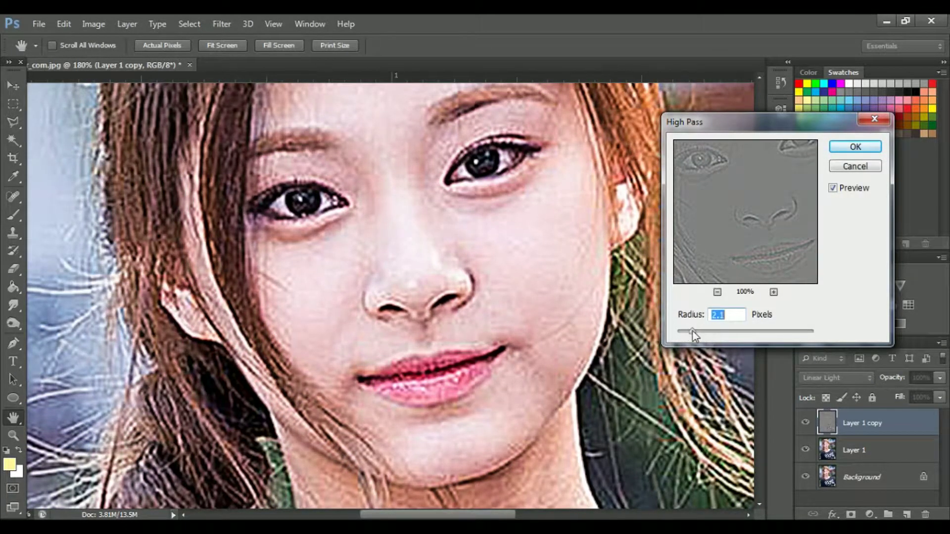
pyautogui.click(854, 147)
# Merge the sharpening layer down and compare the photo with and without sharpening.
pyautogui.press('v')
pyautogui.keyDown('shift'); pyautogui.click(859, 451); pyautogui.keyUp('shift')
pyautogui.hotkey('ctrl', 'e')
pyautogui.click(805, 424)
pyautogui.click(806, 424)
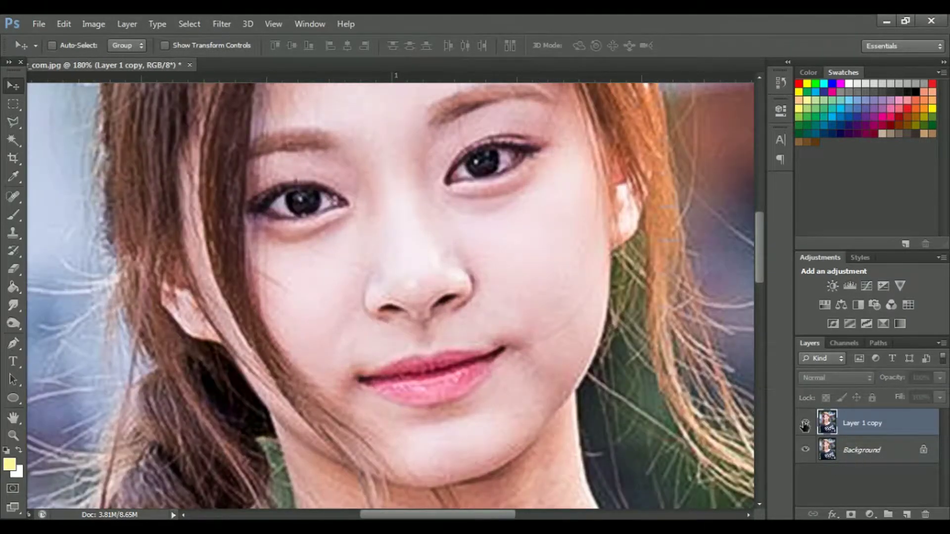
# Free-transform the sharpened layer up to about 124% and shift it left.
pyautogui.scroll(-5, 392, 250)
pyautogui.scroll(-3, 396, 289)
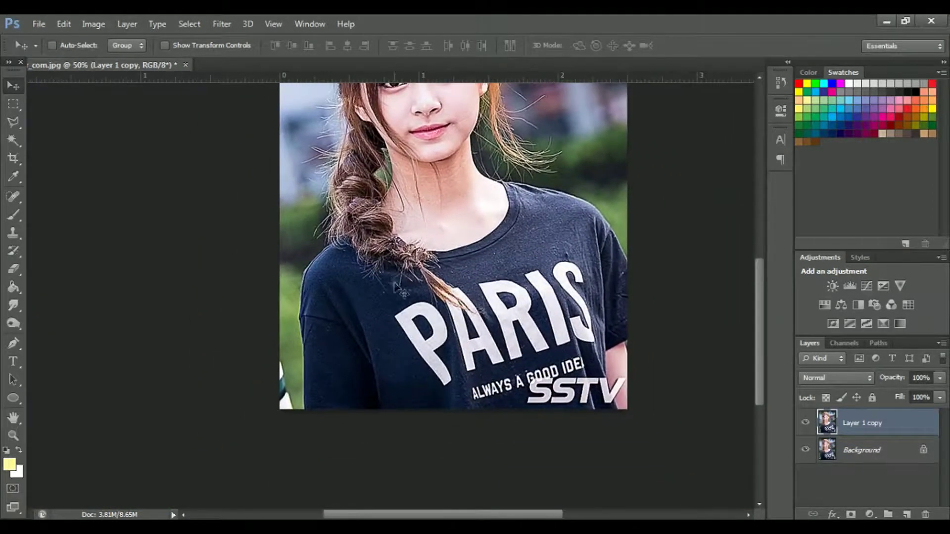
pyautogui.scroll(3, 396, 287)
pyautogui.hotkey('ctrl', 't')
pyautogui.hotkey('ctrl', '0')
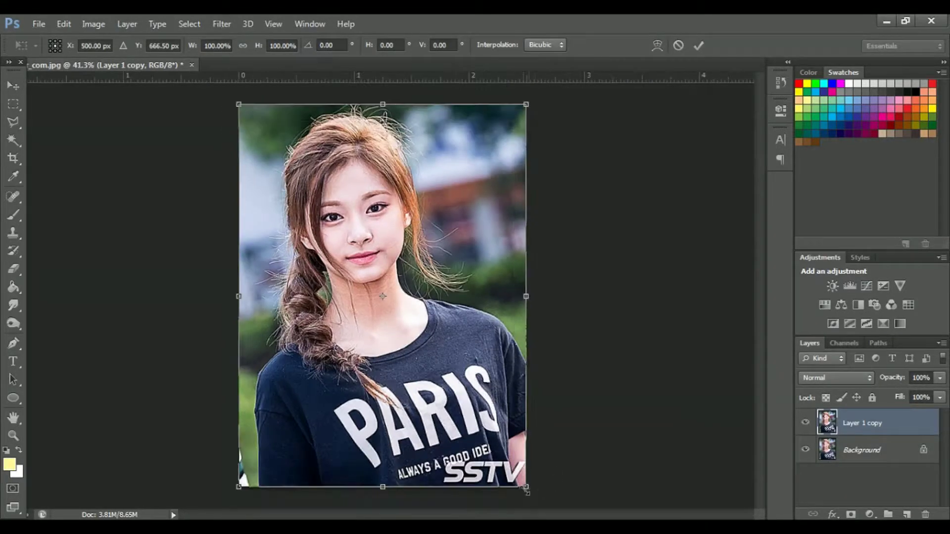
pyautogui.moveTo(541, 506); pyautogui.dragTo(588, 507)
pyautogui.scroll(-4, 427, 347)
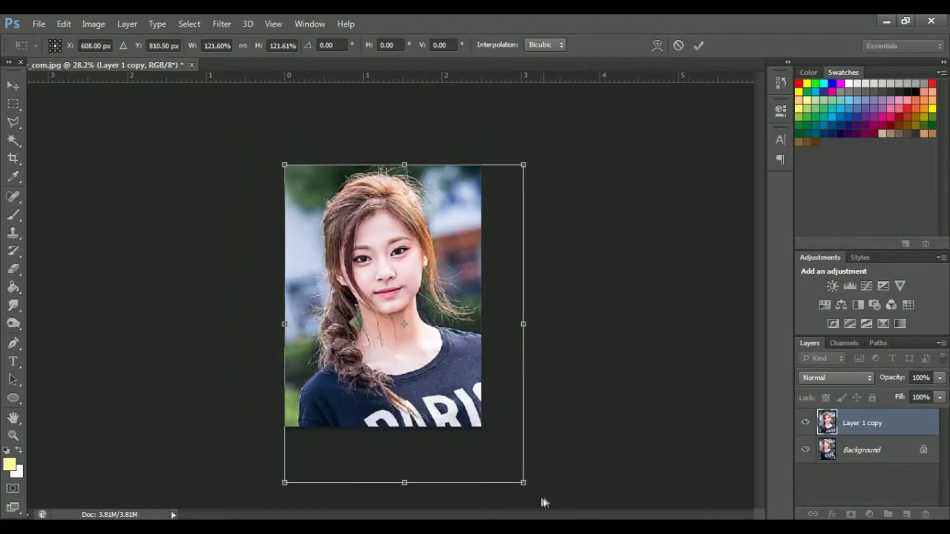
pyautogui.moveTo(527, 488); pyautogui.dragTo(564, 470)
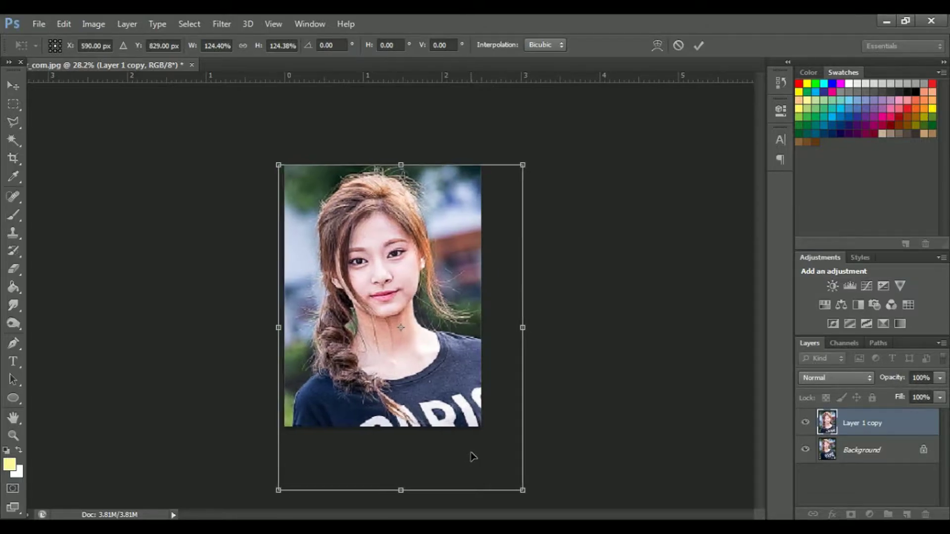
pyautogui.press('Return')
pyautogui.click(16, 158)
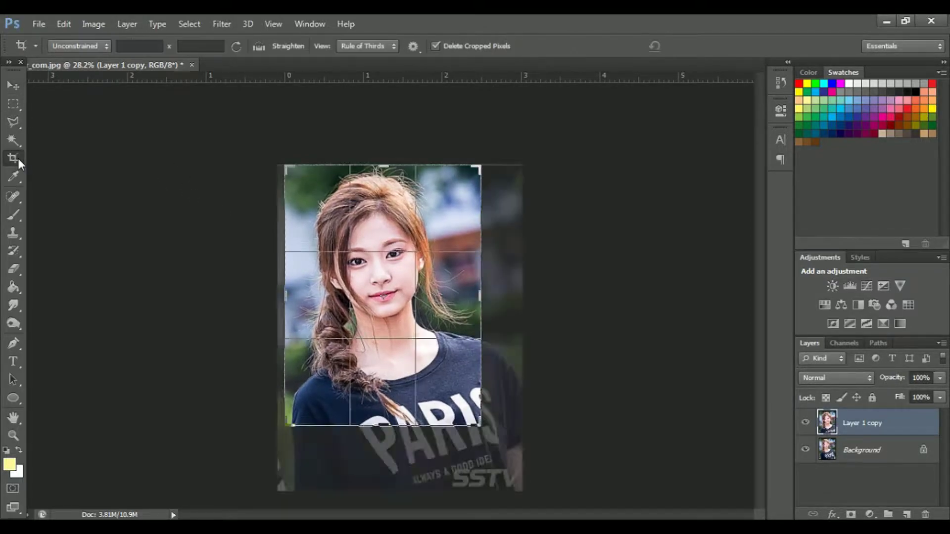
pyautogui.click(13, 343)
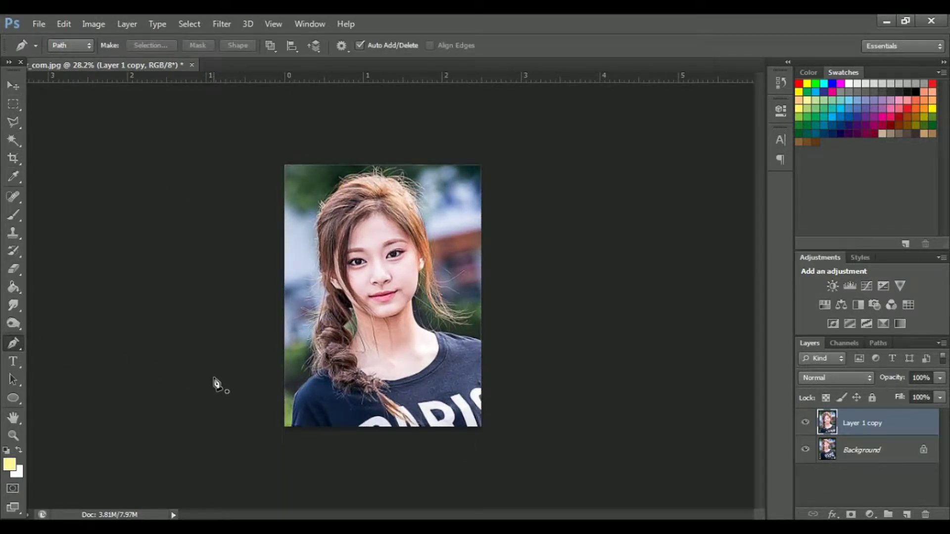
# Trace the Pen path along the face outline, zooming and panning from the braid around the head.
pyautogui.scroll(4, 311, 392)
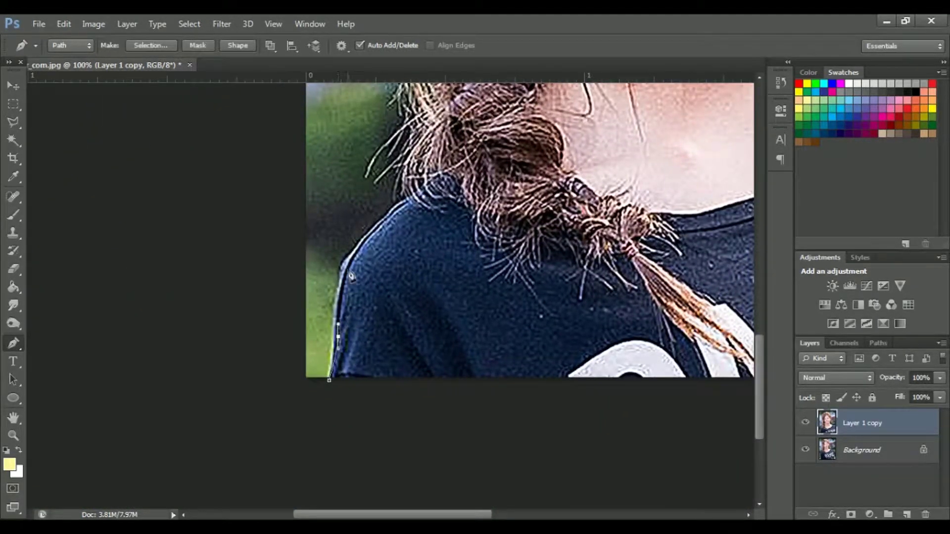
pyautogui.moveTo(594, 99); pyautogui.dragTo(369, 327)
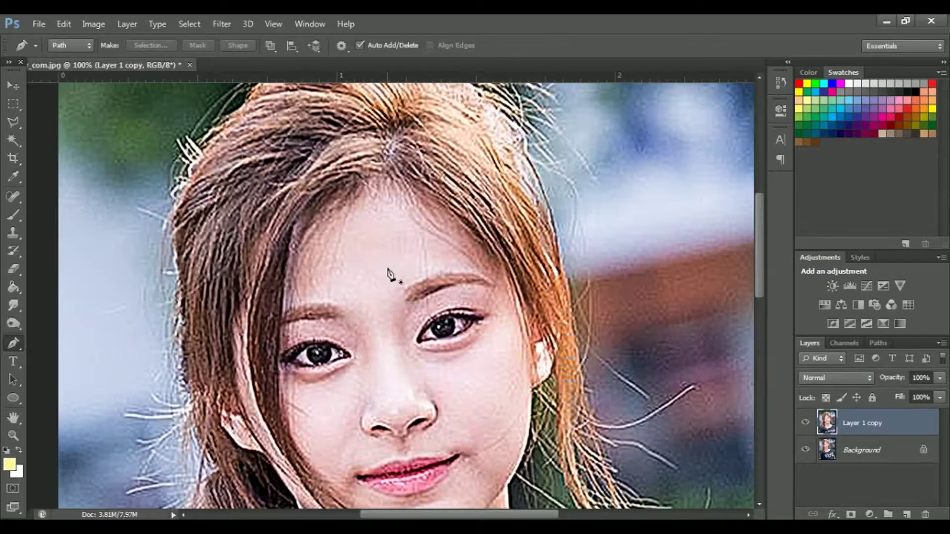
pyautogui.scroll(-1, 384, 238)
pyautogui.scroll(2, 395, 208)
pyautogui.scroll(-2, 395, 206)
pyautogui.scroll(1, 408, 218)
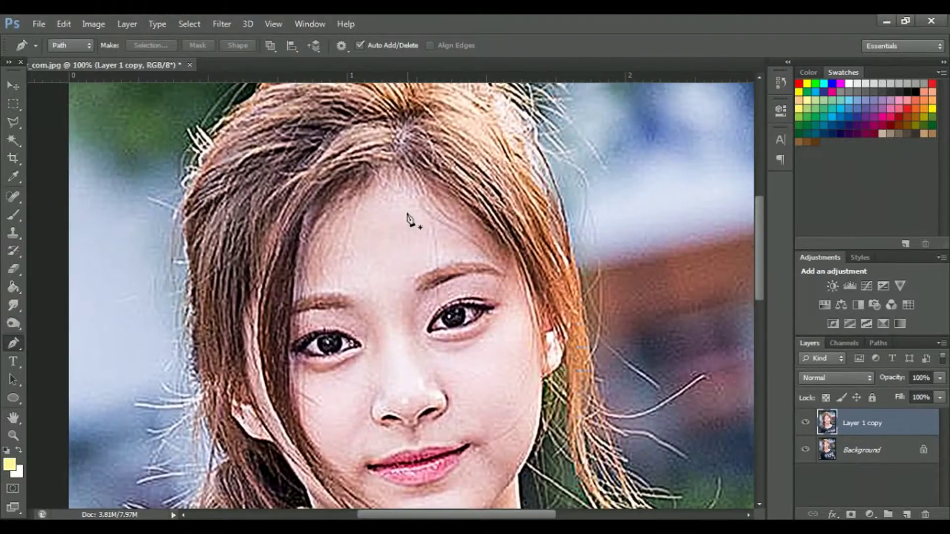
pyautogui.scroll(1, 408, 218)
pyautogui.scroll(-1, 402, 212)
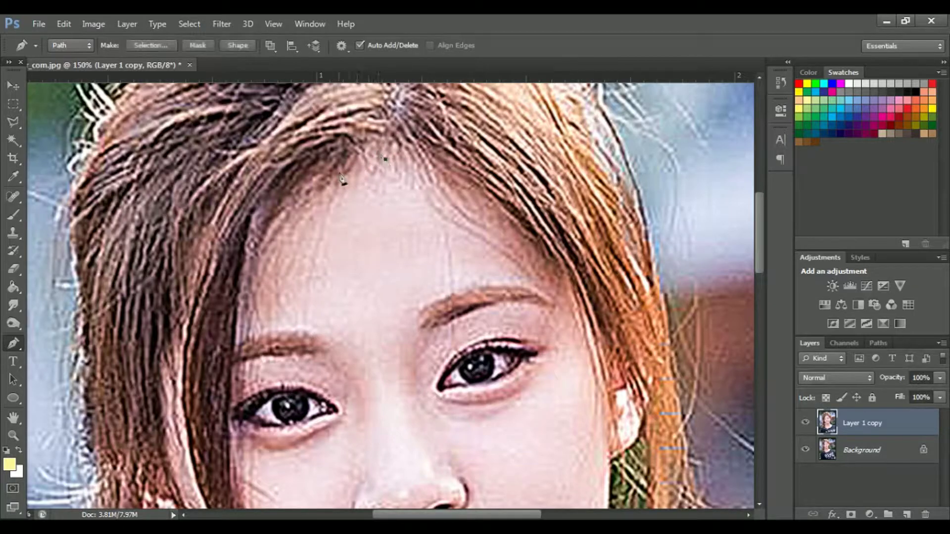
pyautogui.scroll(-1, 279, 222)
pyautogui.scroll(1, 267, 296)
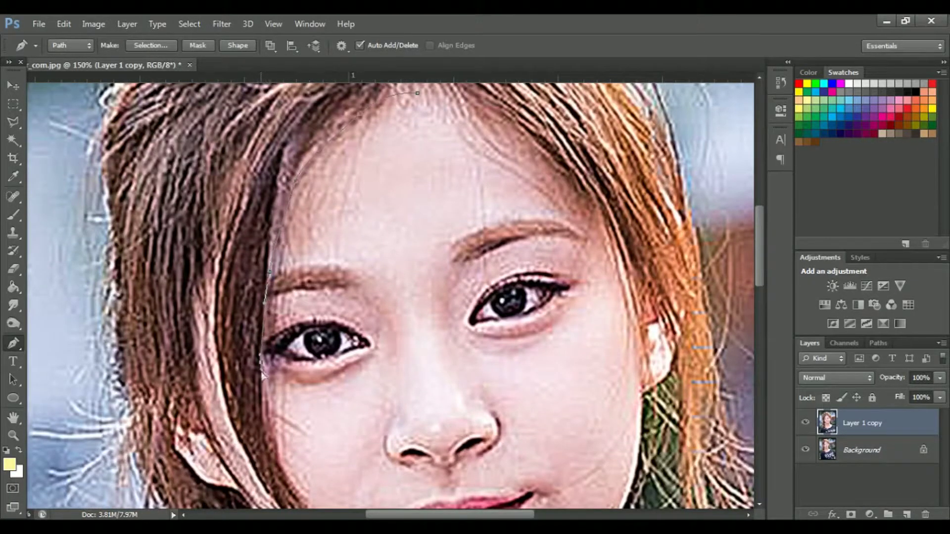
pyautogui.scroll(-3, 263, 376)
pyautogui.scroll(-1, 265, 297)
pyautogui.scroll(-2, 279, 352)
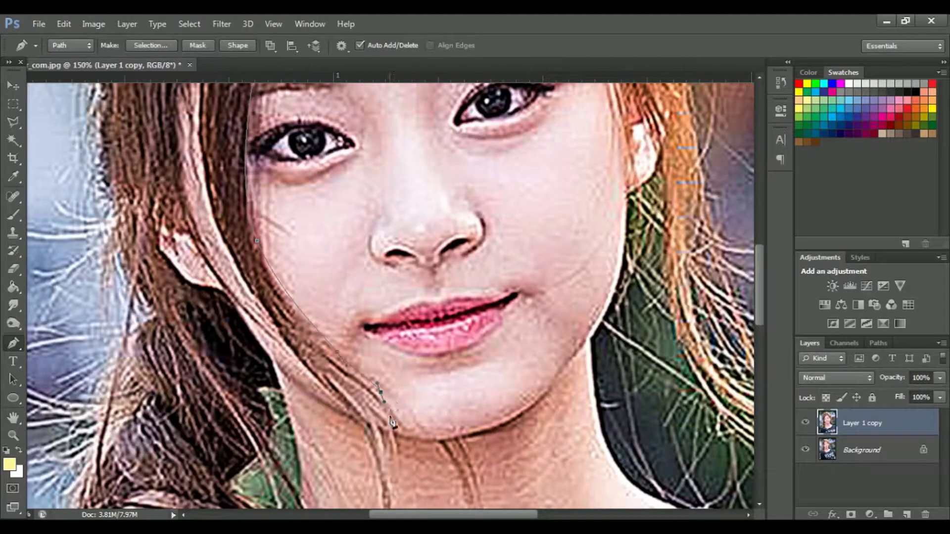
pyautogui.scroll(-2, 387, 490)
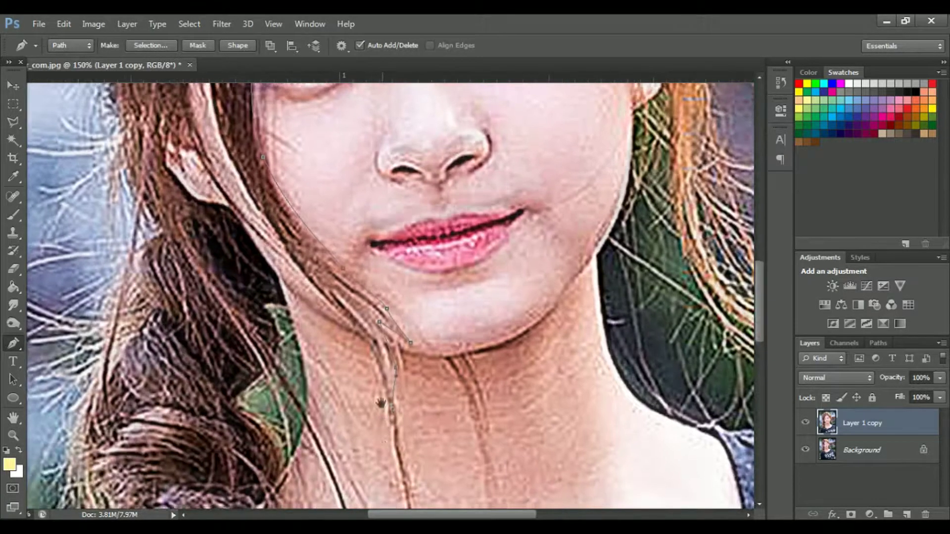
pyautogui.scroll(-2, 387, 490)
pyautogui.scroll(3, 368, 361)
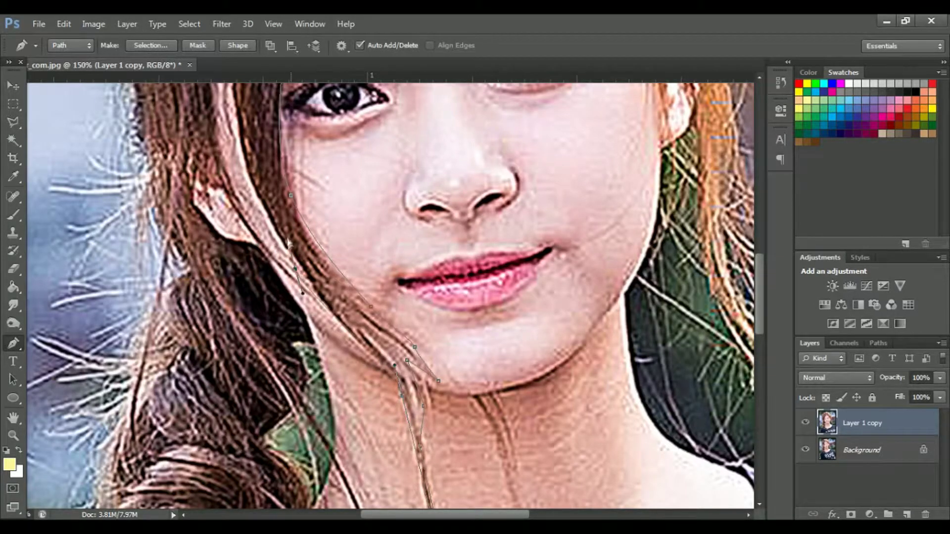
pyautogui.scroll(2, 311, 337)
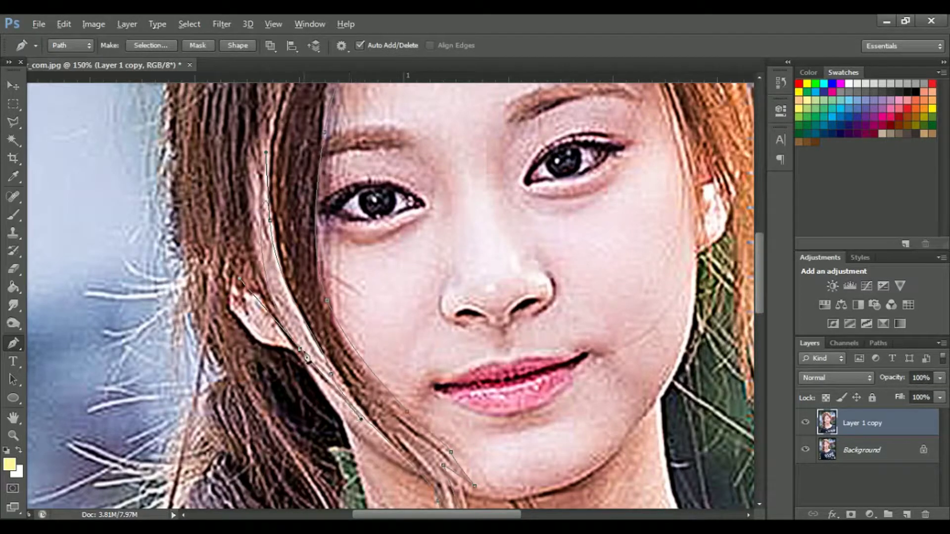
# Continue the path down the chin, neck and along the shoulder edge.
pyautogui.moveTo(306, 372); pyautogui.dragTo(322, 322)
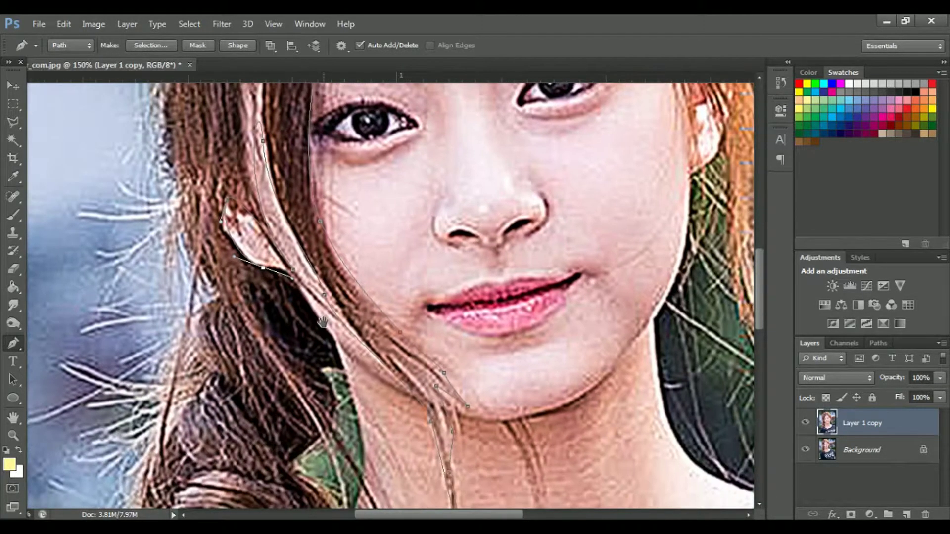
pyautogui.moveTo(365, 423); pyautogui.dragTo(386, 307)
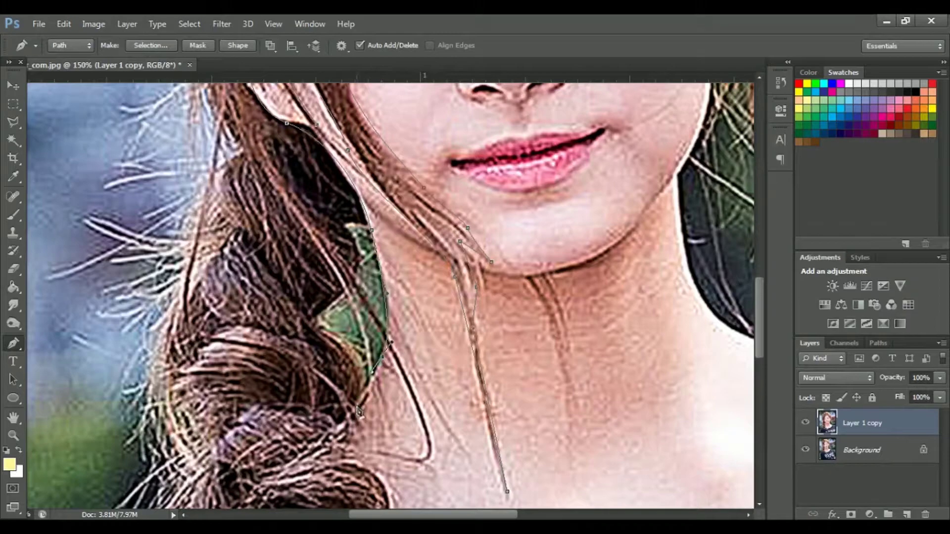
pyautogui.moveTo(404, 402); pyautogui.dragTo(321, 291)
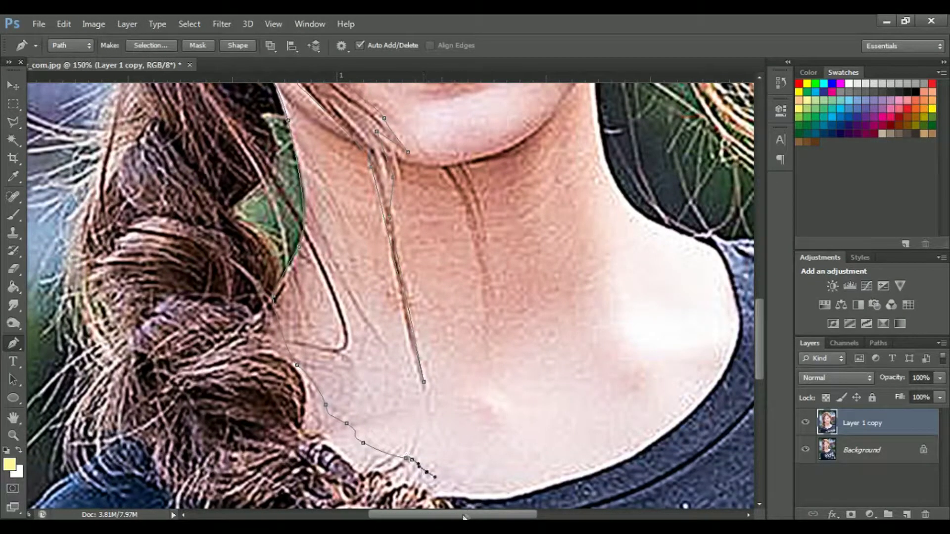
pyautogui.moveTo(736, 365); pyautogui.dragTo(732, 334)
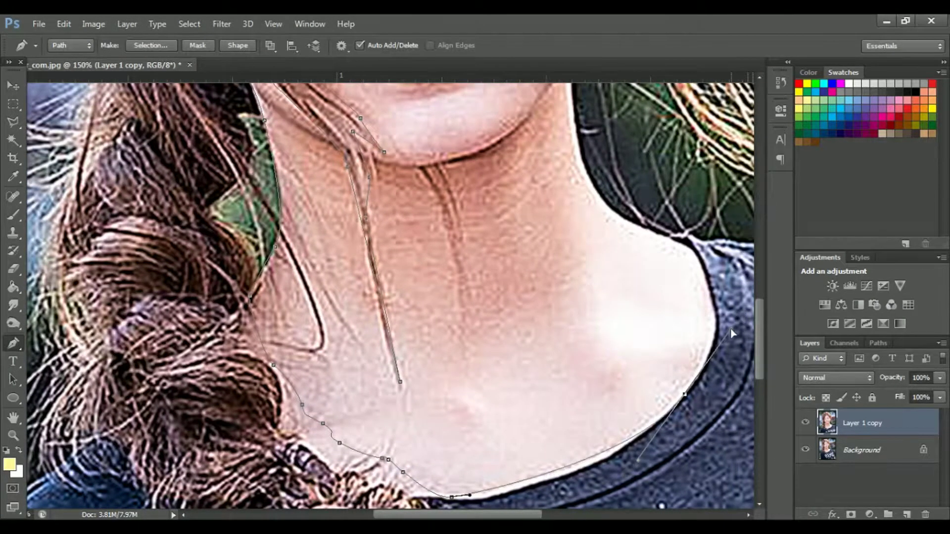
pyautogui.moveTo(648, 237); pyautogui.dragTo(559, 395)
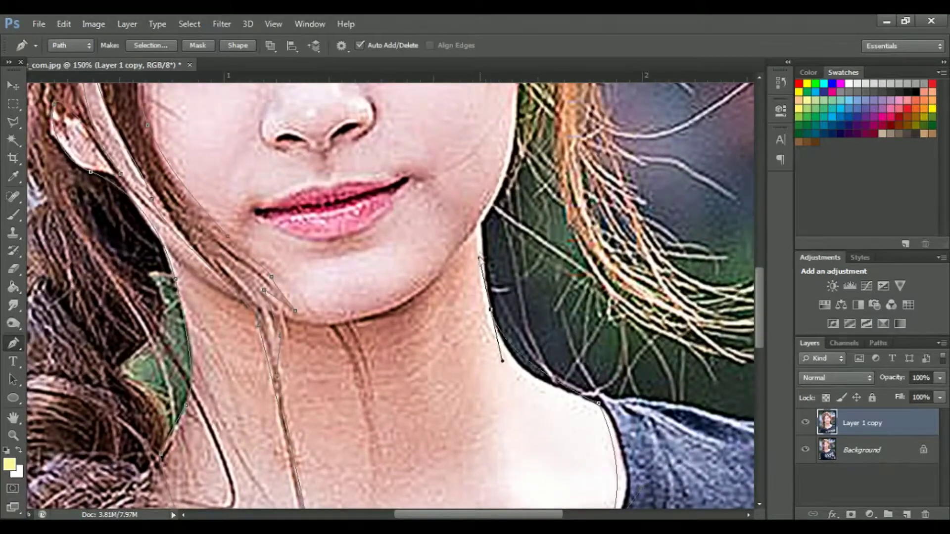
pyautogui.scroll(5, 493, 276)
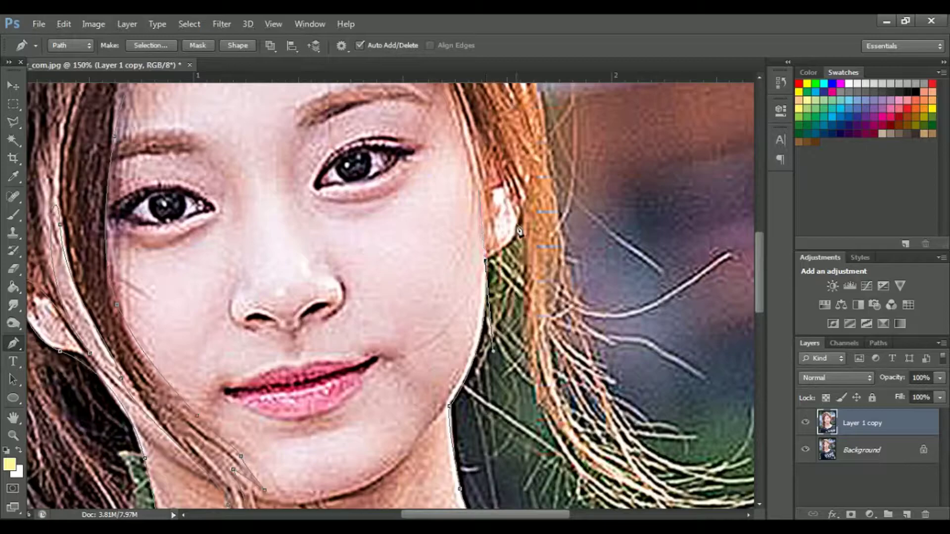
pyautogui.scroll(5, 502, 194)
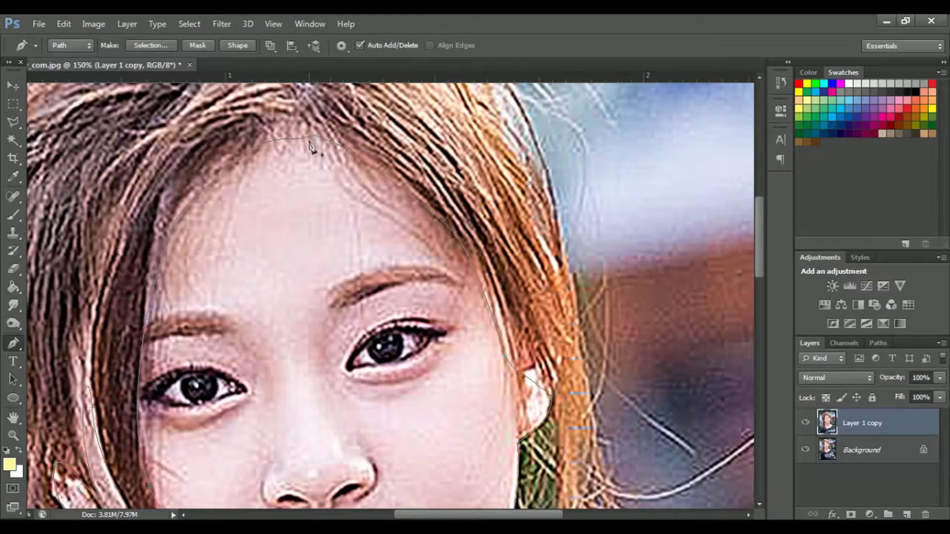
# Convert the path into a selection, save the selection, then deselect and zoom out.
pyautogui.rightClick(315, 169)
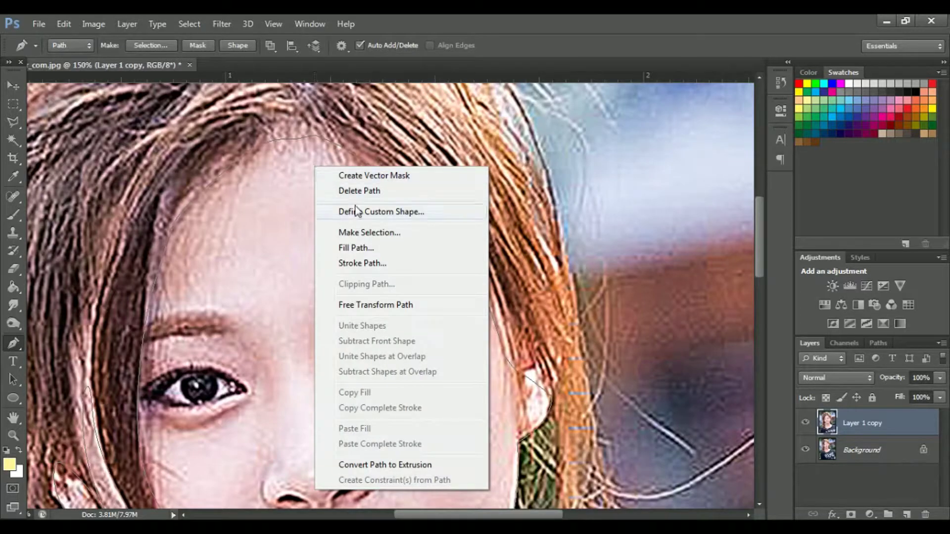
pyautogui.click(371, 231)
pyautogui.click(545, 161)
pyautogui.click(190, 25)
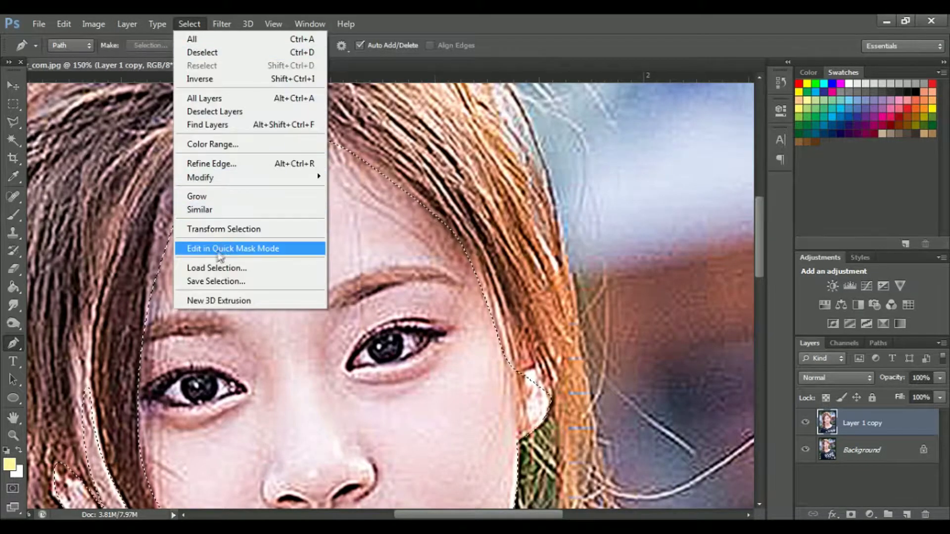
pyautogui.click(220, 280)
pyautogui.press('Return')
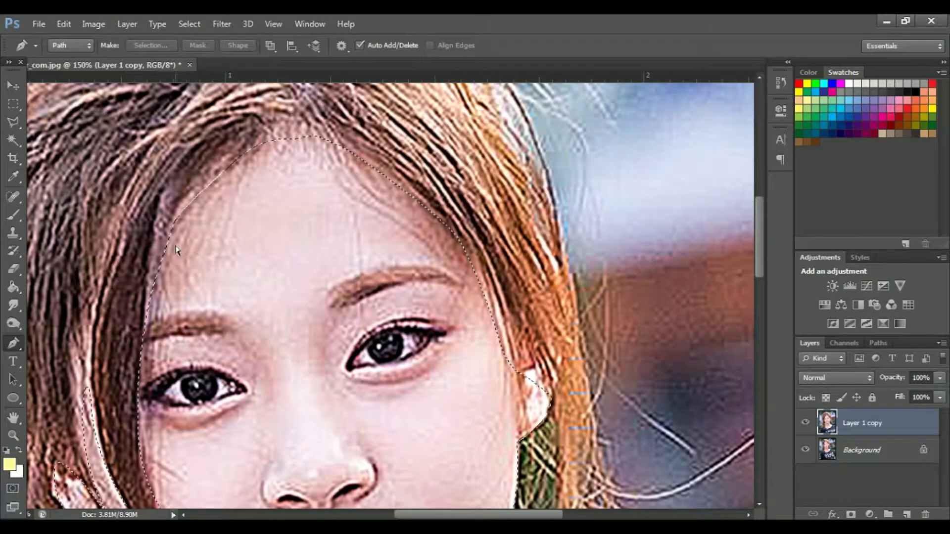
pyautogui.hotkey('ctrl', 'd')
pyautogui.hotkey('ctrl', '-')
pyautogui.hotkey('ctrl', '-')
pyautogui.hotkey('ctrl', '-')
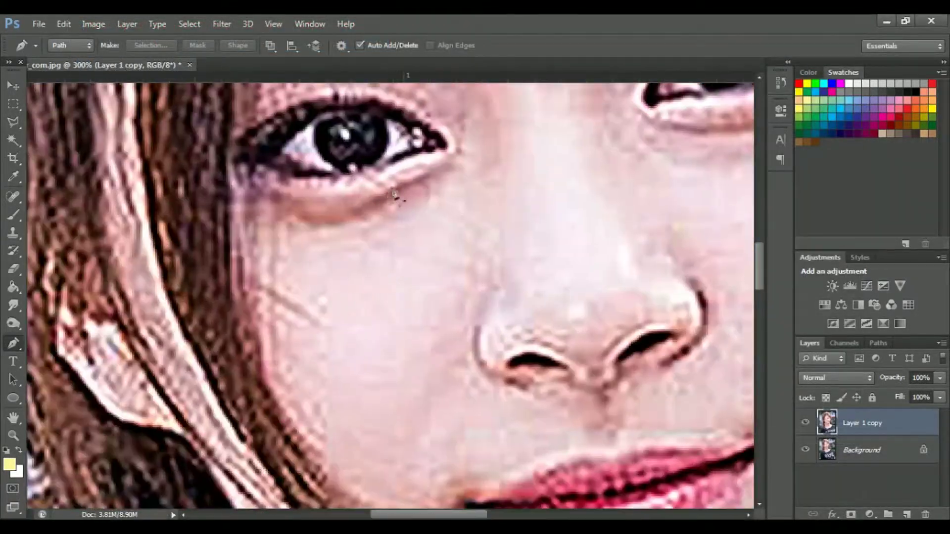
# Smudge the skin under the eye and the upper lid edge and skin above it.
pyautogui.scroll(5, 376, 277)
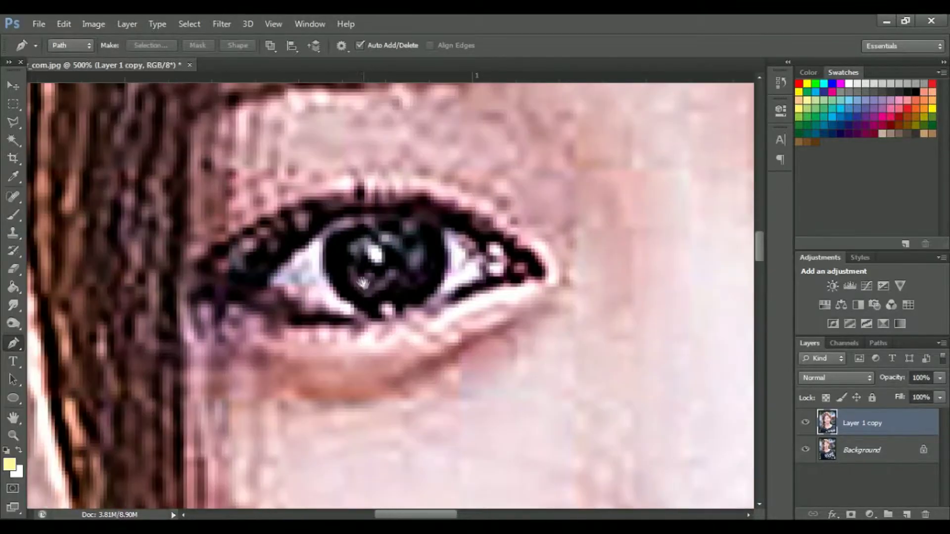
pyautogui.moveTo(507, 329)
pyautogui.mouseDown()
pyautogui.moveTo(488, 371)
pyautogui.moveTo(255, 424)
pyautogui.moveTo(339, 414)
pyautogui.moveTo(425, 366)
pyautogui.moveTo(238, 341)
pyautogui.moveTo(456, 333)
pyautogui.mouseUp()
pyautogui.press('[')
pyautogui.press('[')
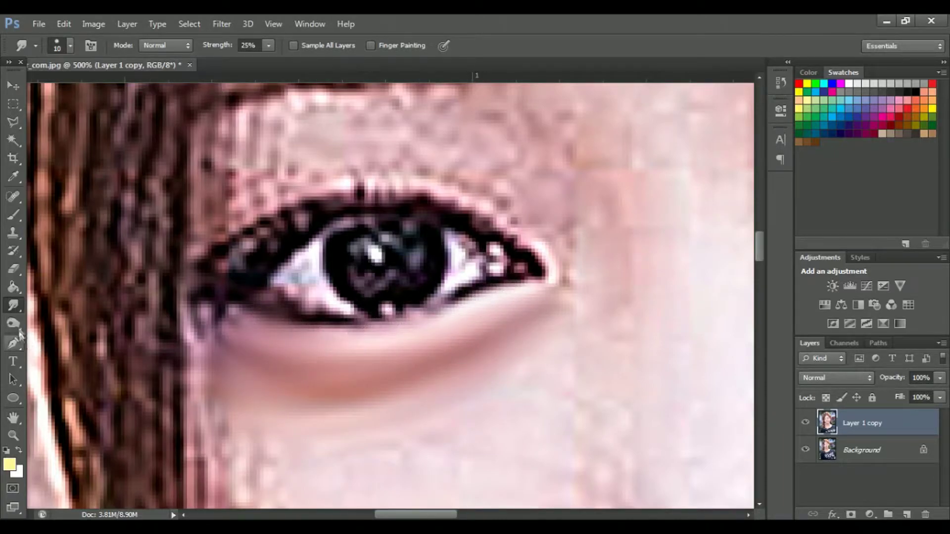
pyautogui.press(']')
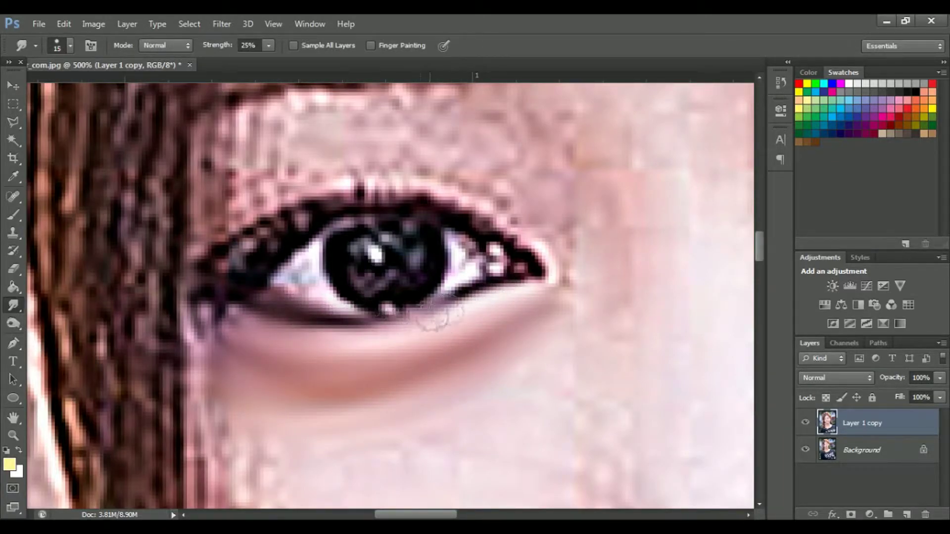
pyautogui.press(']')
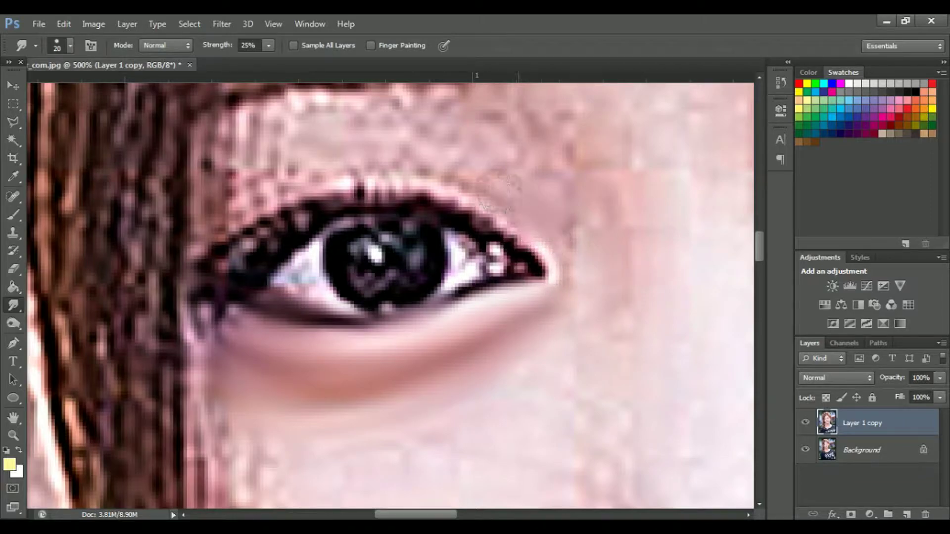
pyautogui.moveTo(475, 188); pyautogui.dragTo(322, 156)
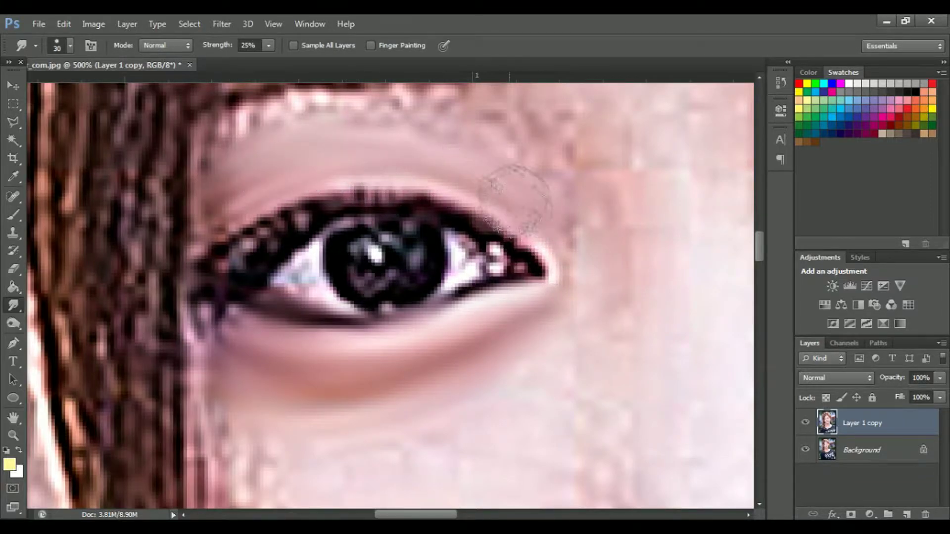
pyautogui.moveTo(499, 187)
pyautogui.mouseDown()
pyautogui.moveTo(382, 153)
pyautogui.moveTo(198, 217)
pyautogui.mouseUp()
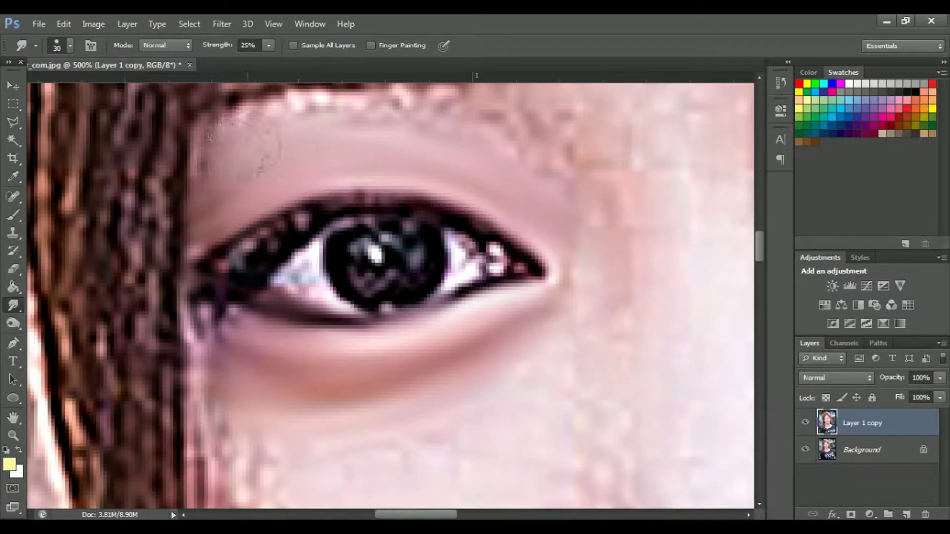
# Blend the reddish inner corner into white and smooth the white blobs near the outer corner.
pyautogui.scroll(2, 445, 148)
pyautogui.press(']')
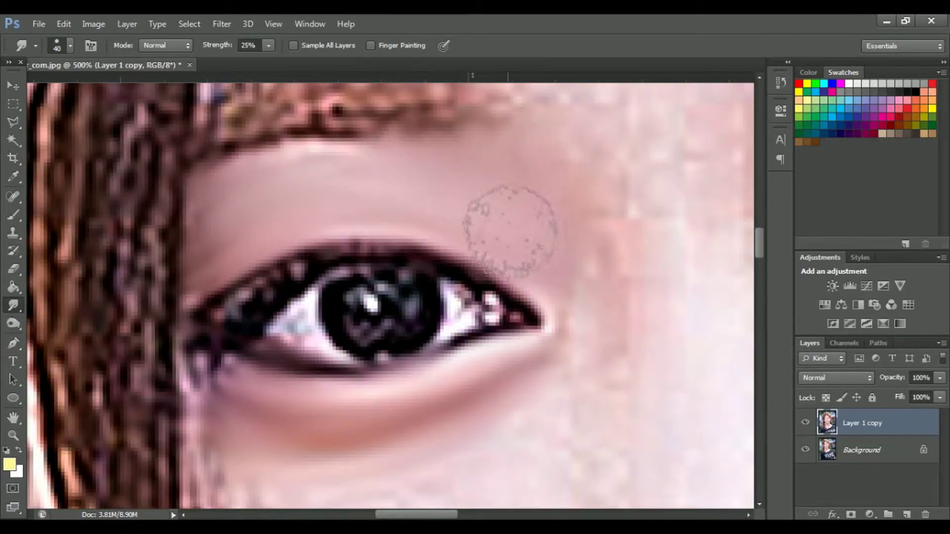
pyautogui.moveTo(243, 232); pyautogui.dragTo(412, 185)
pyautogui.press('[')
pyautogui.press('[')
pyautogui.press('[')
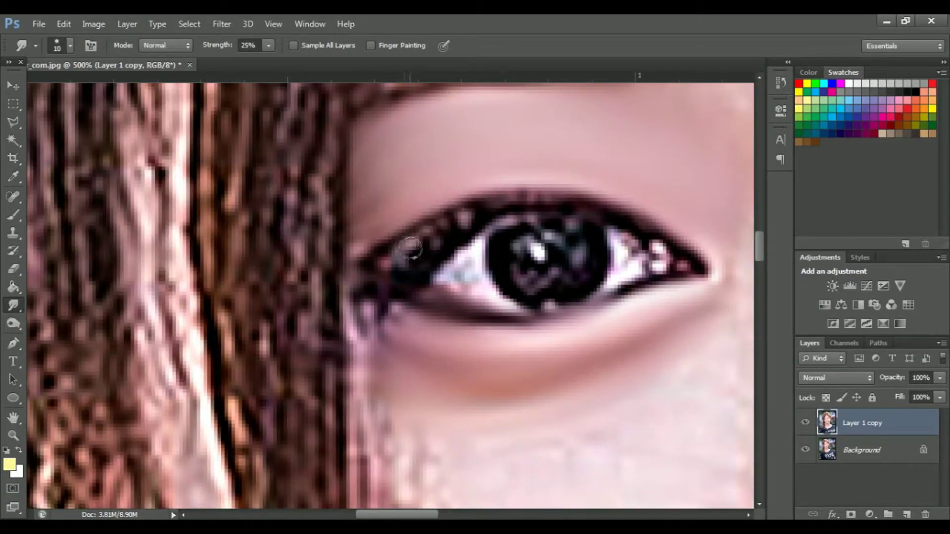
pyautogui.moveTo(421, 272); pyautogui.dragTo(369, 299)
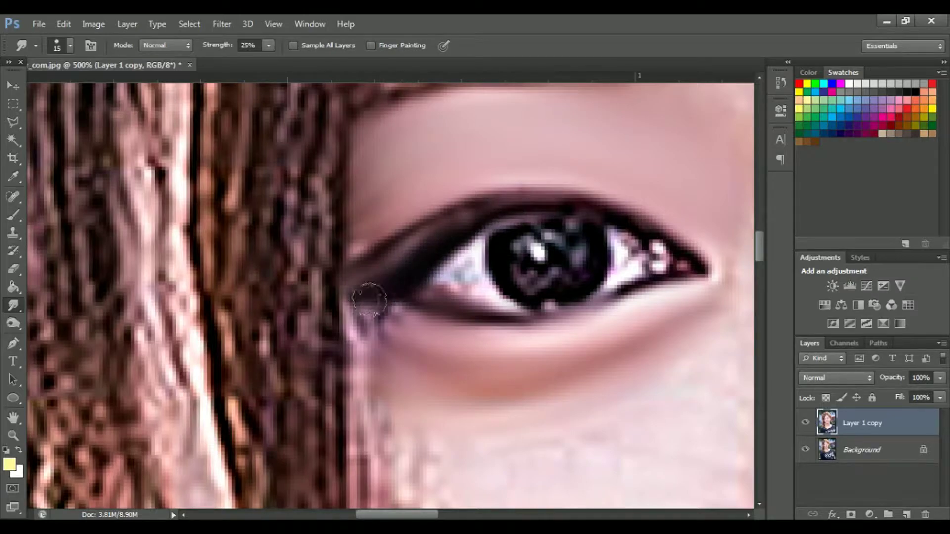
pyautogui.moveTo(473, 280); pyautogui.dragTo(445, 304)
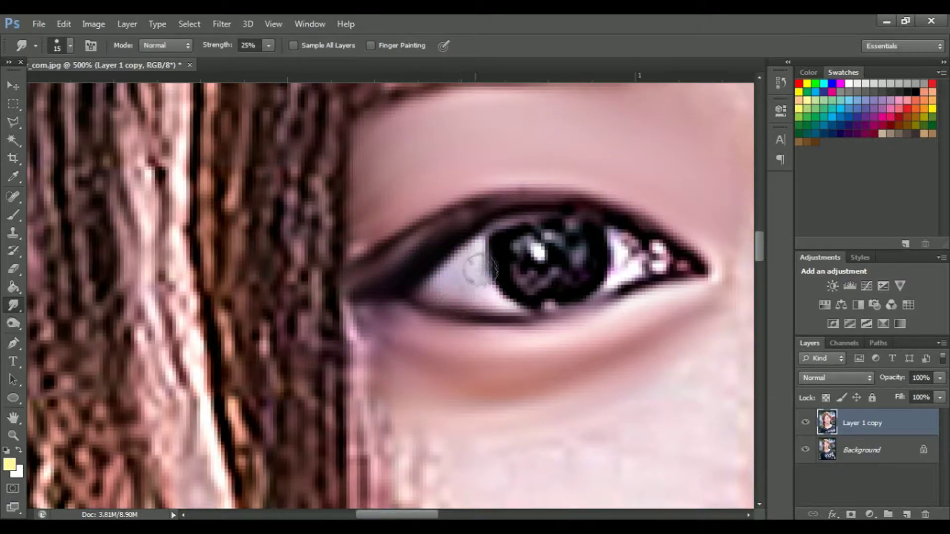
pyautogui.moveTo(628, 269); pyautogui.dragTo(662, 262)
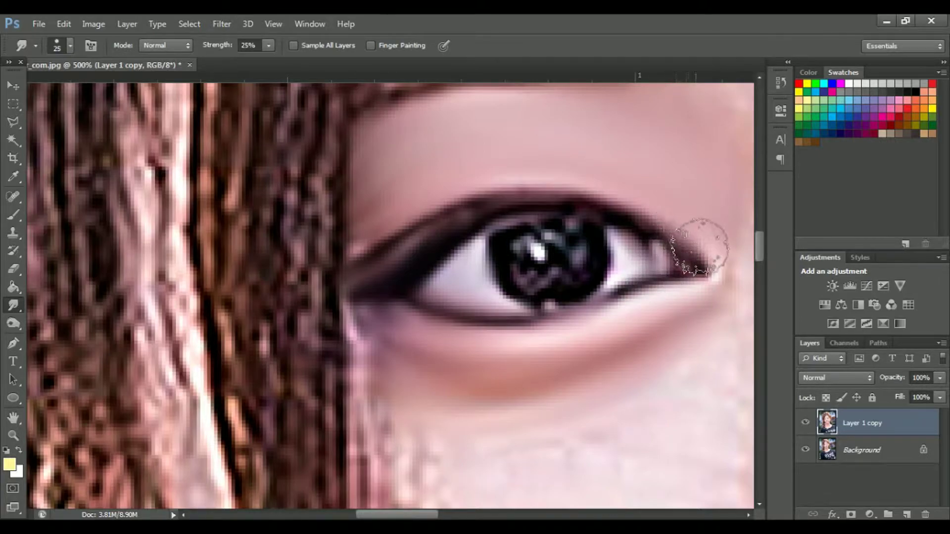
pyautogui.press(']')
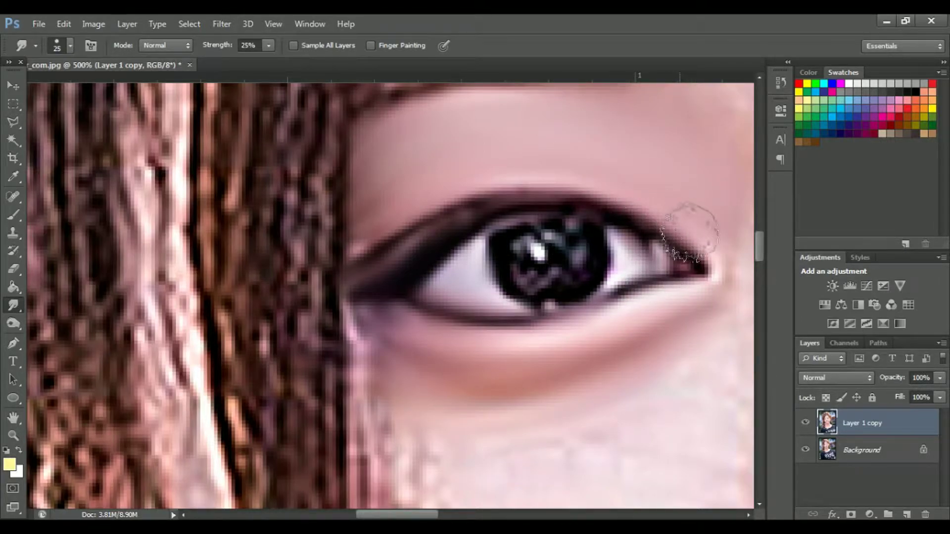
pyautogui.press('[')
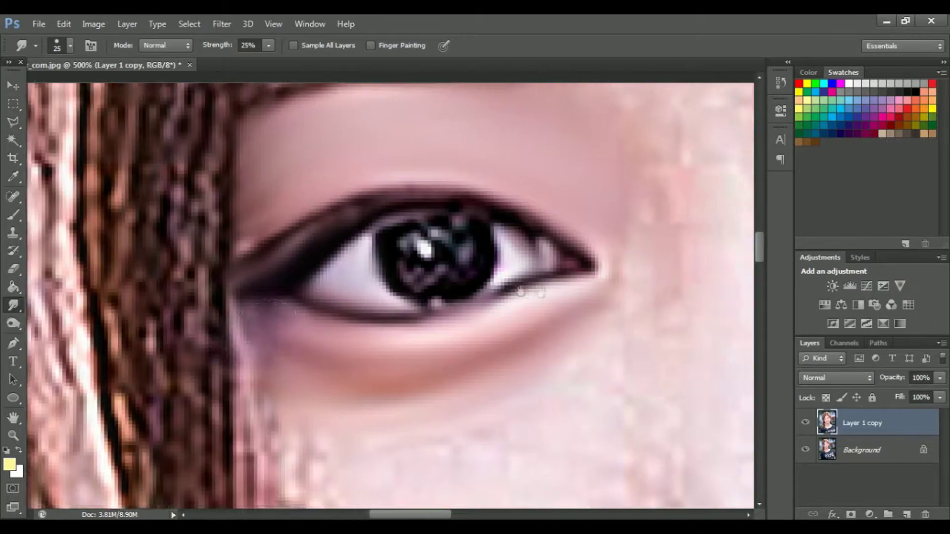
pyautogui.hscroll(10, 381, 307)
pyautogui.moveTo(670, 254); pyautogui.dragTo(418, 203)
# Smudge the pixelated skin above the upper lid, the lower lid, and the eye white.
pyautogui.press(']')
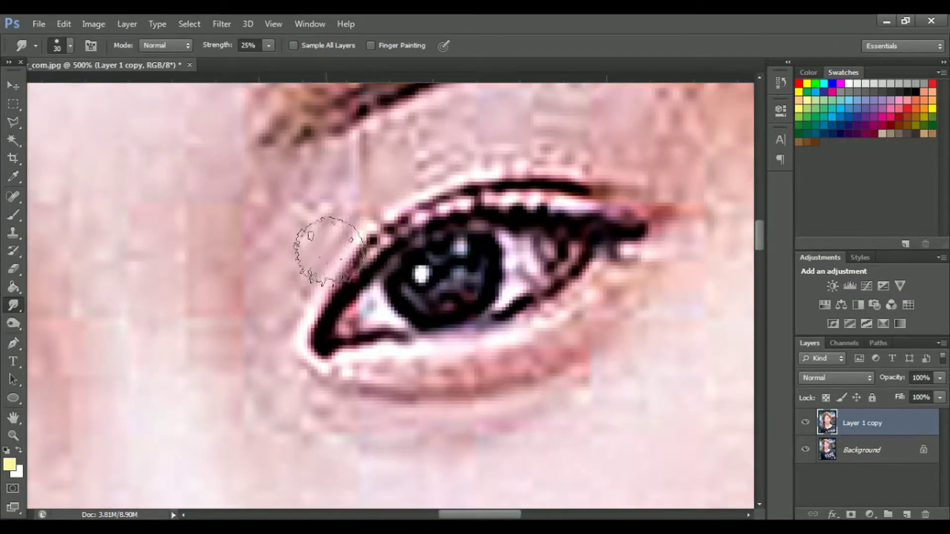
pyautogui.moveTo(318, 244); pyautogui.dragTo(466, 144)
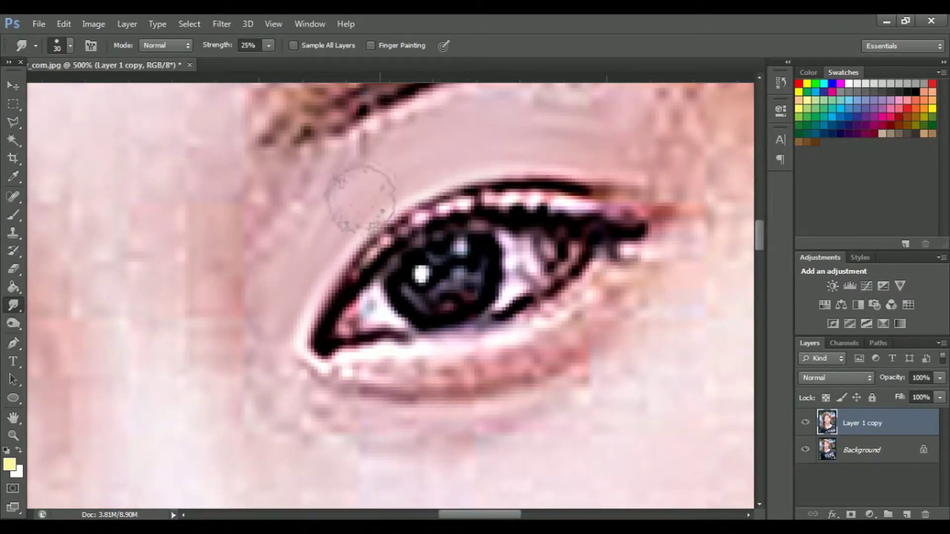
pyautogui.press('[')
pyautogui.press(']')
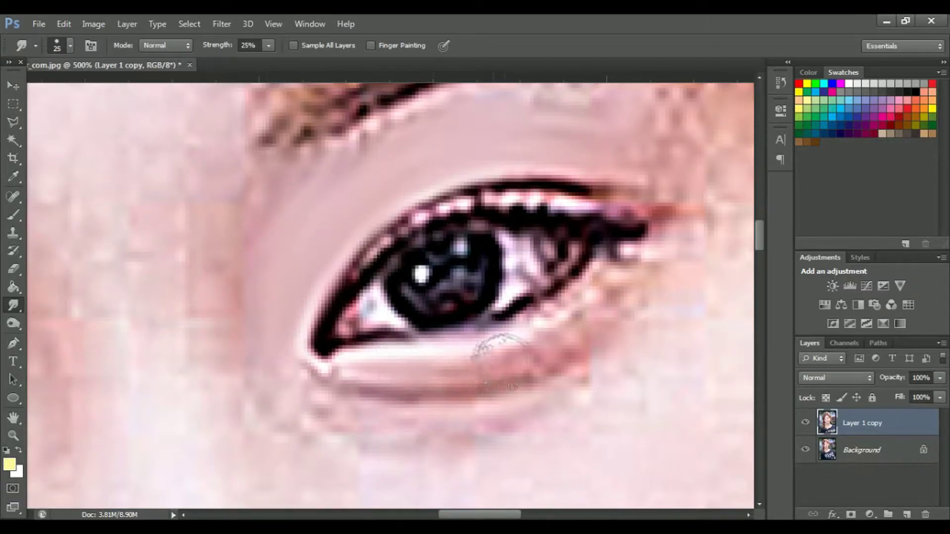
pyautogui.moveTo(381, 366)
pyautogui.mouseDown()
pyautogui.moveTo(573, 342)
pyautogui.moveTo(632, 272)
pyautogui.moveTo(647, 307)
pyautogui.mouseUp()
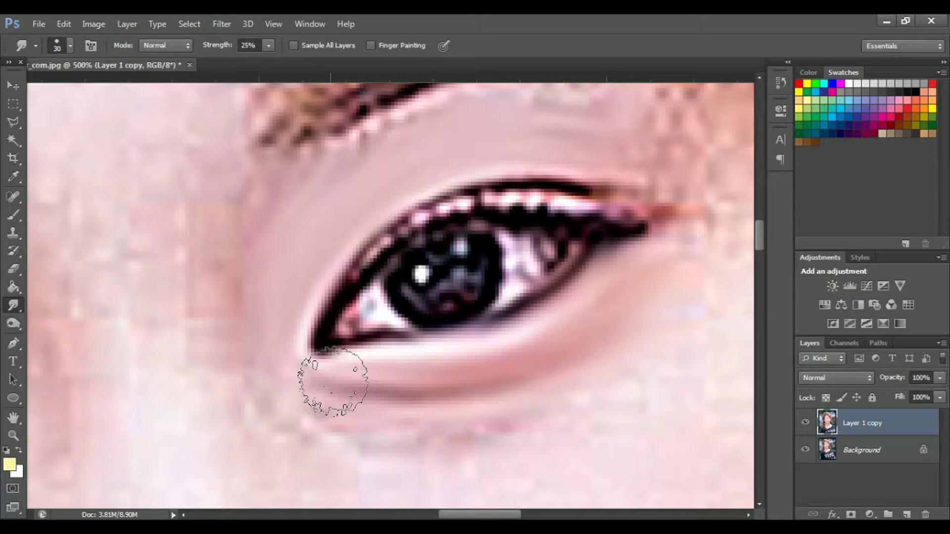
pyautogui.press('[')
pyautogui.press('[')
pyautogui.press('[')
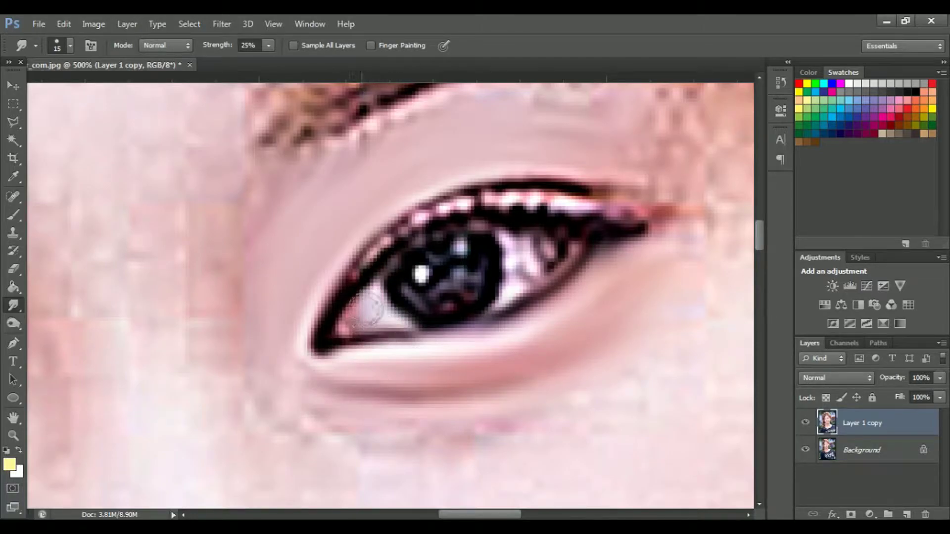
pyautogui.moveTo(520, 262)
pyautogui.mouseDown()
pyautogui.moveTo(492, 302)
pyautogui.moveTo(549, 251)
pyautogui.mouseUp()
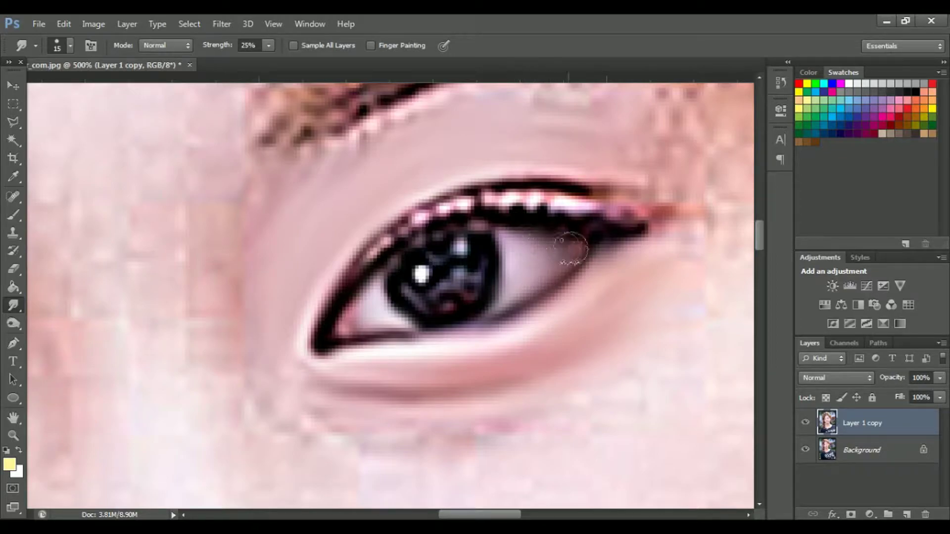
# Blend the speckled upper lash line into a smooth dark line, then zoom out to both eyes.
pyautogui.moveTo(505, 208)
pyautogui.mouseDown()
pyautogui.moveTo(598, 212)
pyautogui.moveTo(446, 208)
pyautogui.moveTo(423, 220)
pyautogui.mouseUp()
pyautogui.hotkey('ctrl', 'z')
pyautogui.moveTo(525, 208); pyautogui.dragTo(492, 197)
pyautogui.moveTo(436, 223)
pyautogui.mouseDown()
pyautogui.moveTo(573, 205)
pyautogui.moveTo(658, 227)
pyautogui.moveTo(525, 183)
pyautogui.mouseUp()
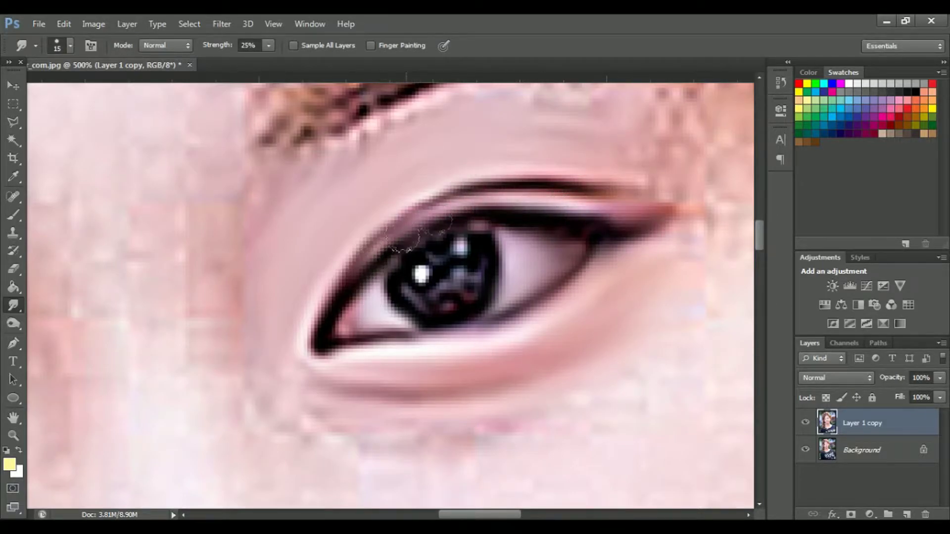
pyautogui.moveTo(418, 232); pyautogui.dragTo(294, 351)
pyautogui.press(']')
pyautogui.press(']')
pyautogui.press(']')
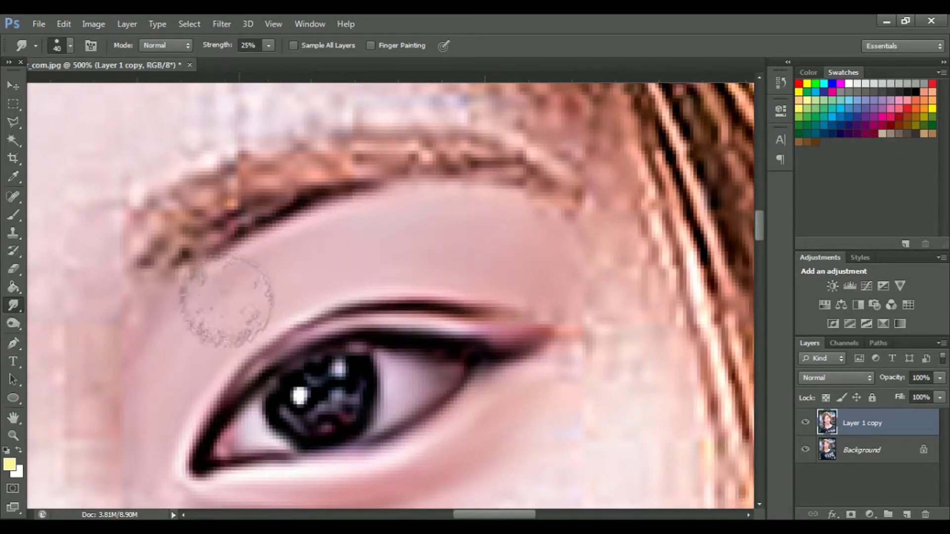
pyautogui.moveTo(517, 325); pyautogui.dragTo(470, 191)
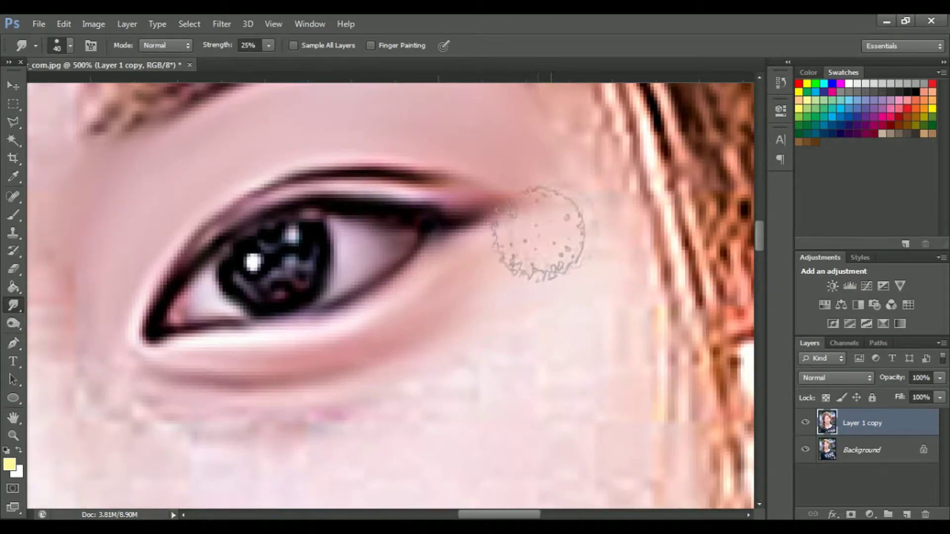
pyautogui.moveTo(243, 381); pyautogui.dragTo(561, 297)
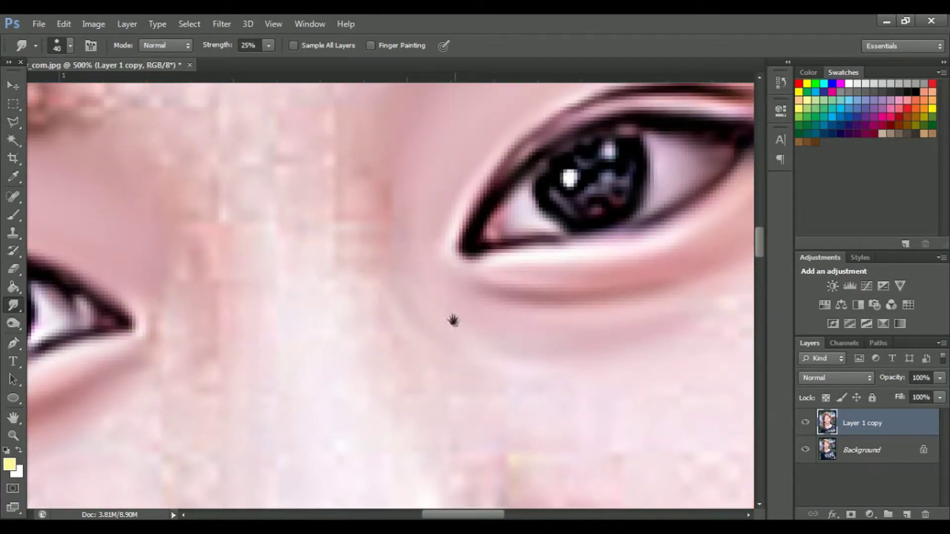
pyautogui.hotkey('ctrl', '-')
pyautogui.hotkey('ctrl', '-')
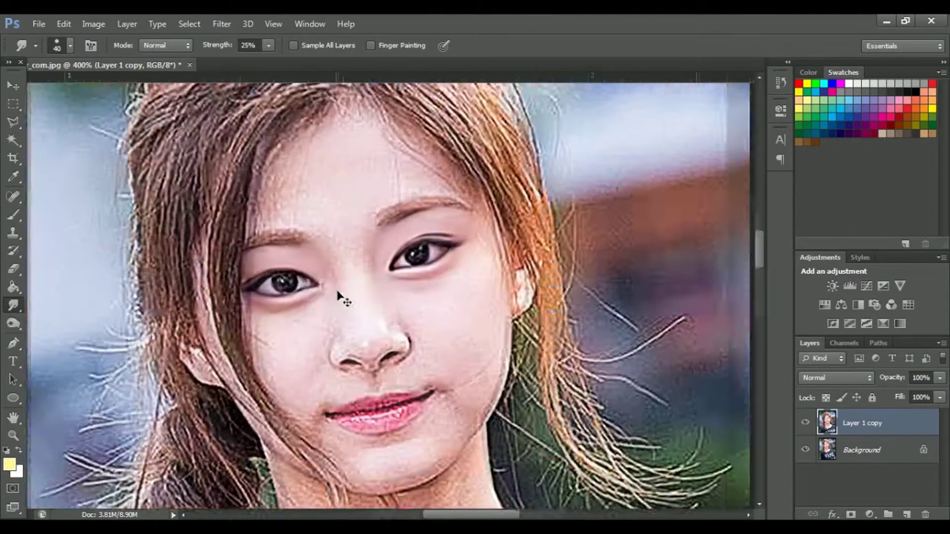
pyautogui.moveTo(339, 297); pyautogui.dragTo(246, 232)
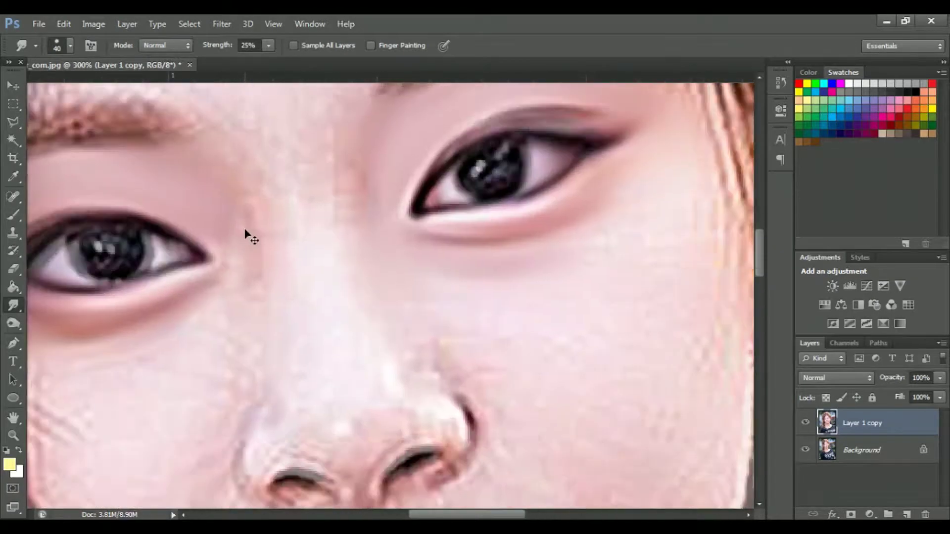
# Soften the dark shading under the right nostril and the edges of the left nostril.
pyautogui.hotkey('ctrl', '+')
pyautogui.press(']')
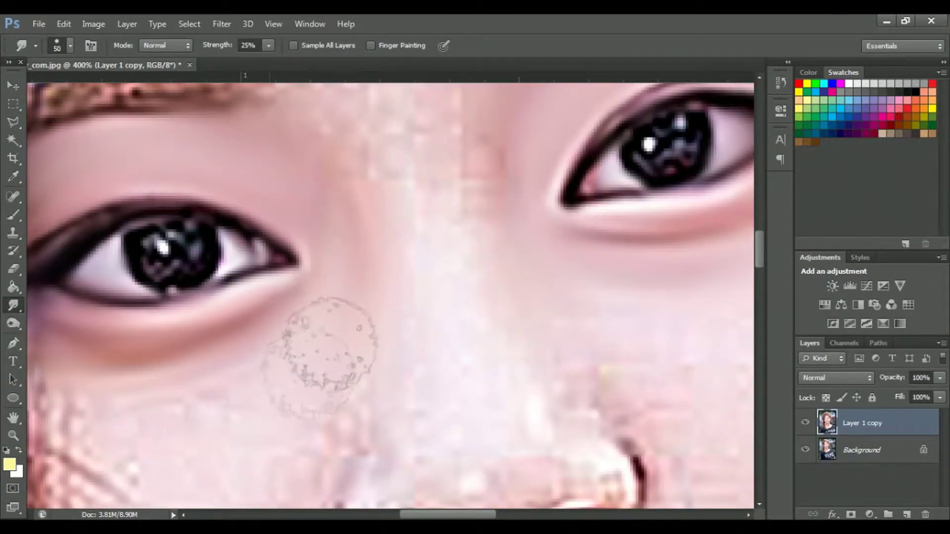
pyautogui.moveTo(500, 206); pyautogui.dragTo(390, 185)
pyautogui.moveTo(489, 254); pyautogui.dragTo(406, 241)
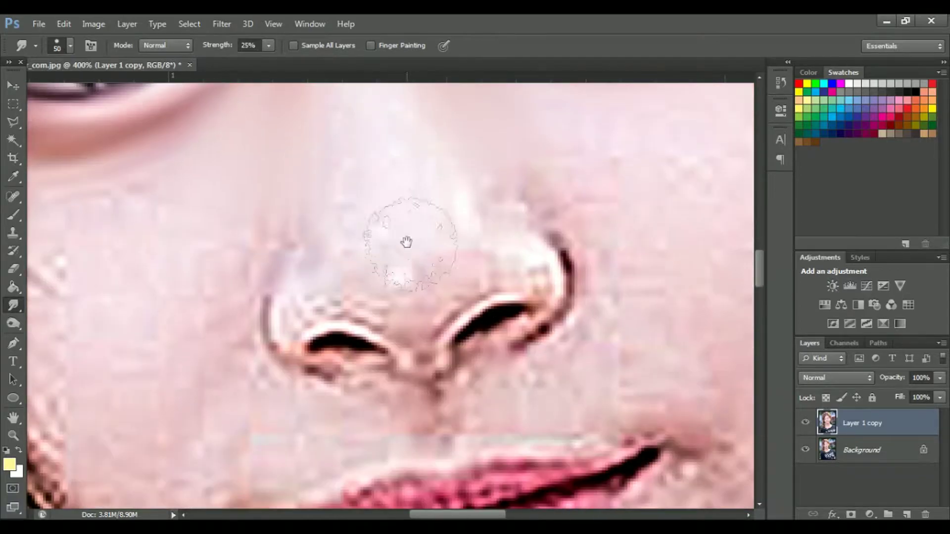
pyautogui.hotkey('ctrl', '+')
pyautogui.press('[')
pyautogui.press('[')
pyautogui.press('[')
pyautogui.press('[')
pyautogui.press('[')
pyautogui.moveTo(565, 286); pyautogui.dragTo(524, 321)
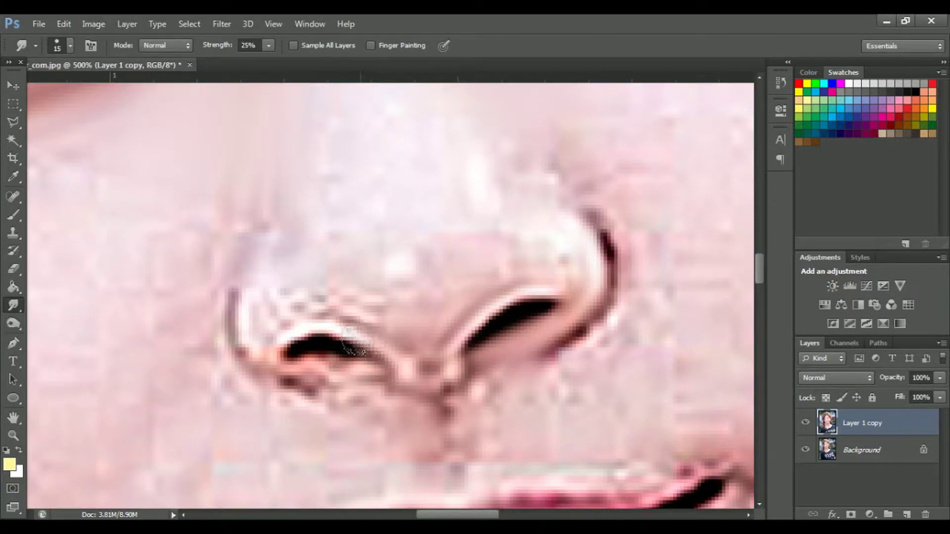
pyautogui.moveTo(354, 343); pyautogui.dragTo(288, 342)
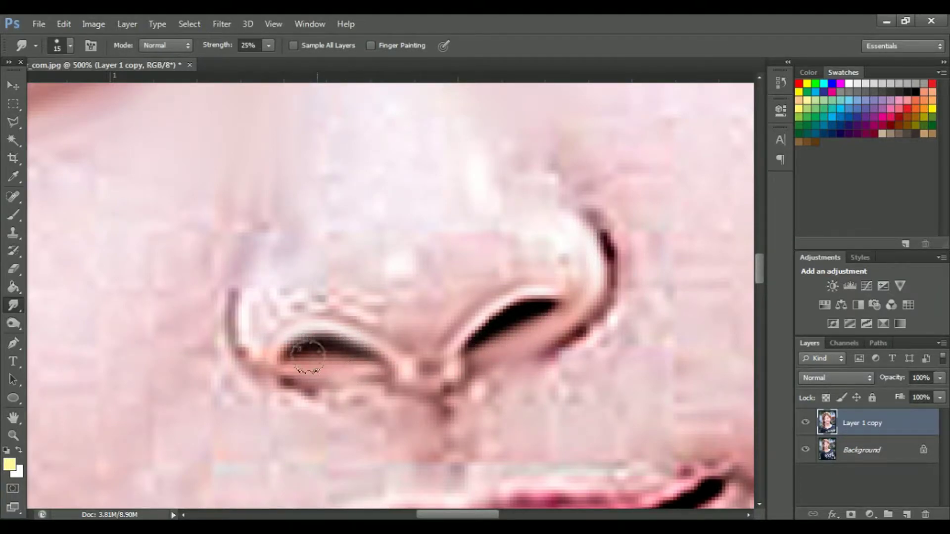
pyautogui.moveTo(410, 368); pyautogui.dragTo(510, 297)
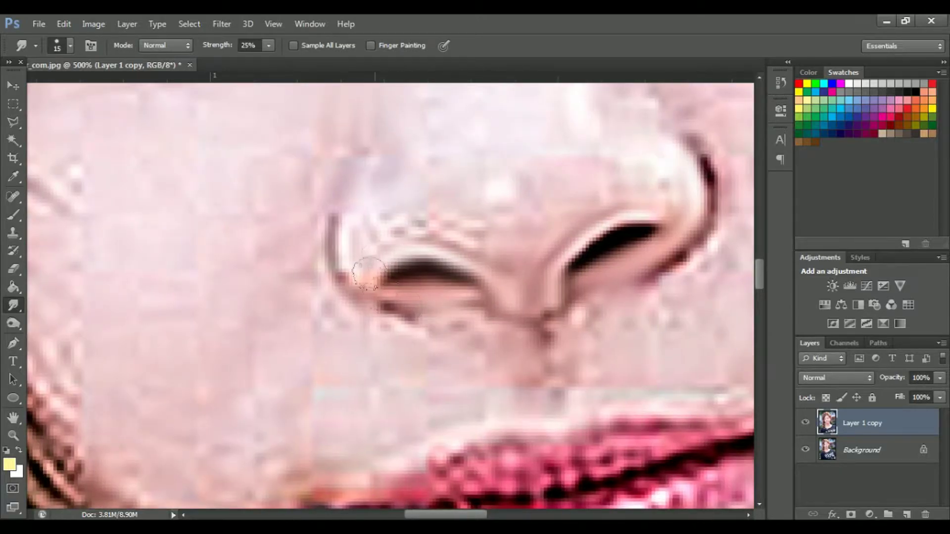
pyautogui.moveTo(339, 218); pyautogui.dragTo(357, 172)
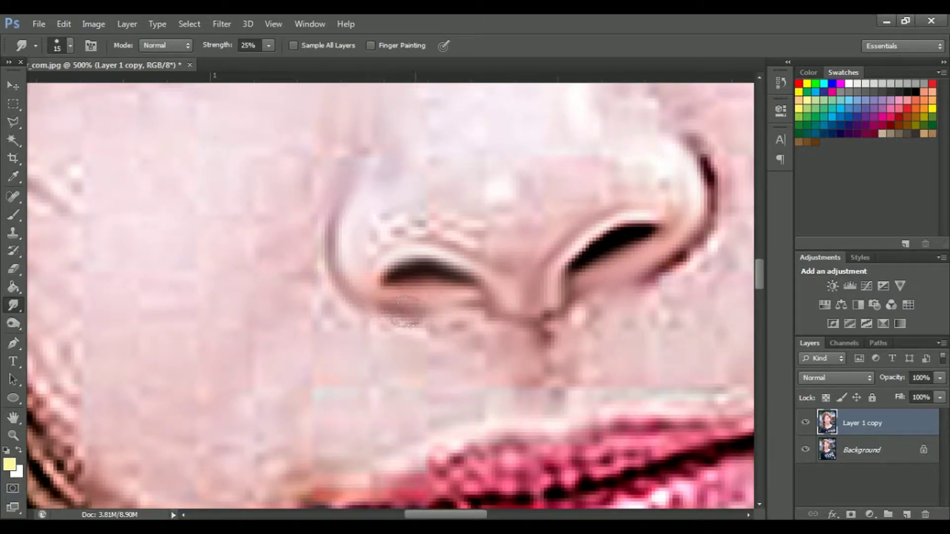
# Smooth the nose tip and the skin between the nostrils and the upper lip.
pyautogui.moveTo(435, 340); pyautogui.dragTo(321, 375)
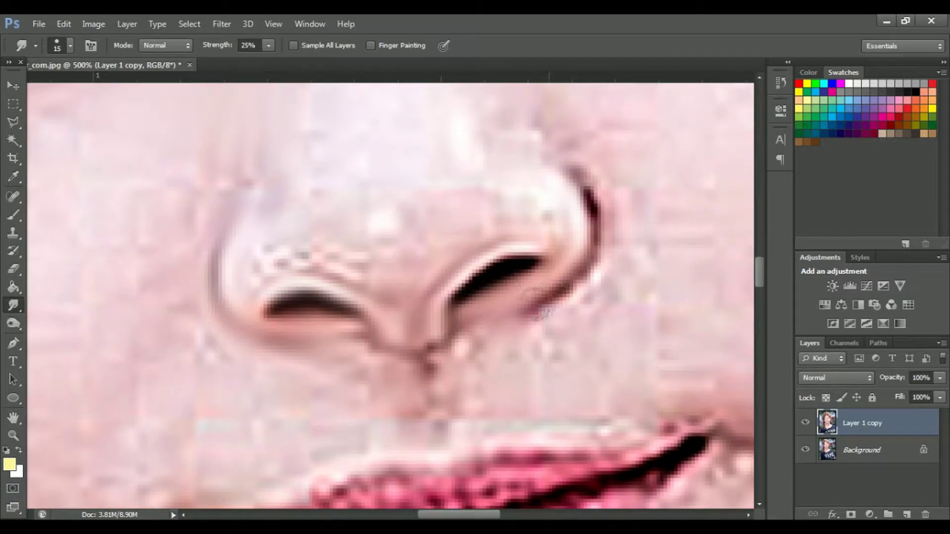
pyautogui.moveTo(572, 168)
pyautogui.mouseDown()
pyautogui.moveTo(475, 261)
pyautogui.moveTo(369, 318)
pyautogui.moveTo(245, 321)
pyautogui.moveTo(266, 307)
pyautogui.moveTo(477, 265)
pyautogui.moveTo(393, 222)
pyautogui.mouseUp()
pyautogui.press(']')
pyautogui.press(']')
pyautogui.scroll(-5, 402, 319)
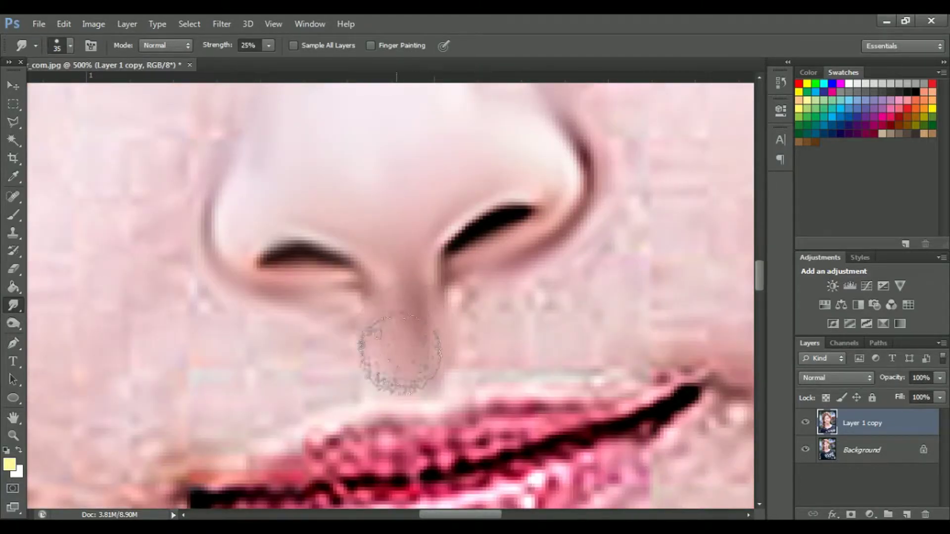
pyautogui.moveTo(333, 331)
pyautogui.mouseDown()
pyautogui.moveTo(307, 317)
pyautogui.moveTo(296, 377)
pyautogui.moveTo(491, 305)
pyautogui.moveTo(543, 350)
pyautogui.mouseUp()
pyautogui.scroll(-3, 494, 336)
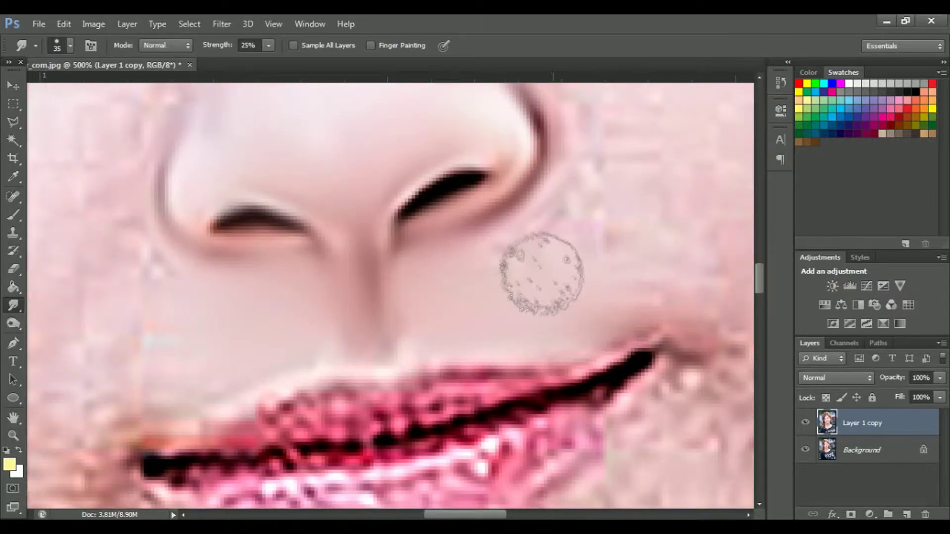
# Resize the Smudge brush with the bracket keys and smooth the blotchy cheek beside the nose.
pyautogui.scroll(-2, 525, 282)
pyautogui.hscroll(-3, 510, 292)
pyautogui.scroll(-2, 514, 267)
pyautogui.hscroll(-3, 366, 248)
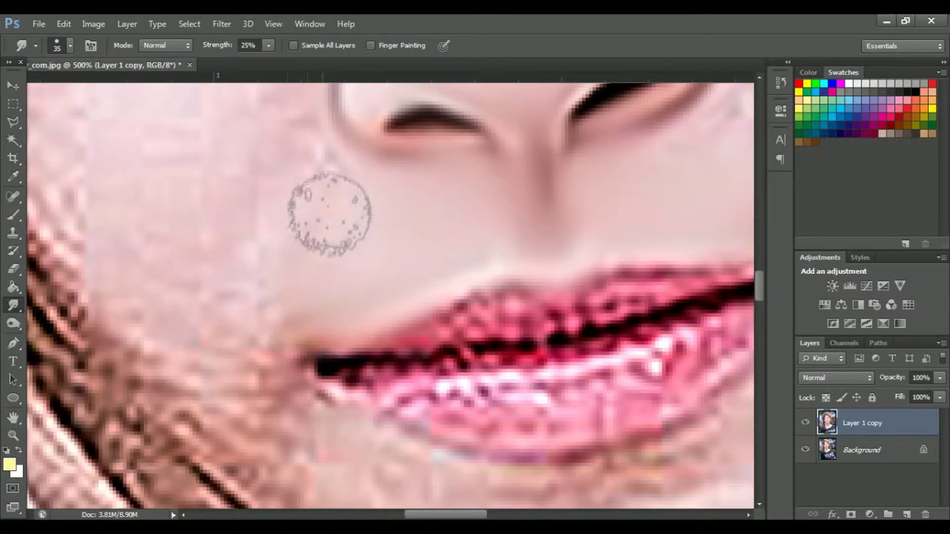
pyautogui.scroll(-2, 331, 232)
pyautogui.hscroll(3, 331, 232)
pyautogui.scroll(4, 328, 254)
pyautogui.hscroll(3, 328, 254)
pyautogui.press(']')
pyautogui.scroll(5, 354, 233)
pyautogui.hscroll(-5, 354, 233)
pyautogui.press(']')
pyautogui.press(']')
pyautogui.scroll(-4, 385, 202)
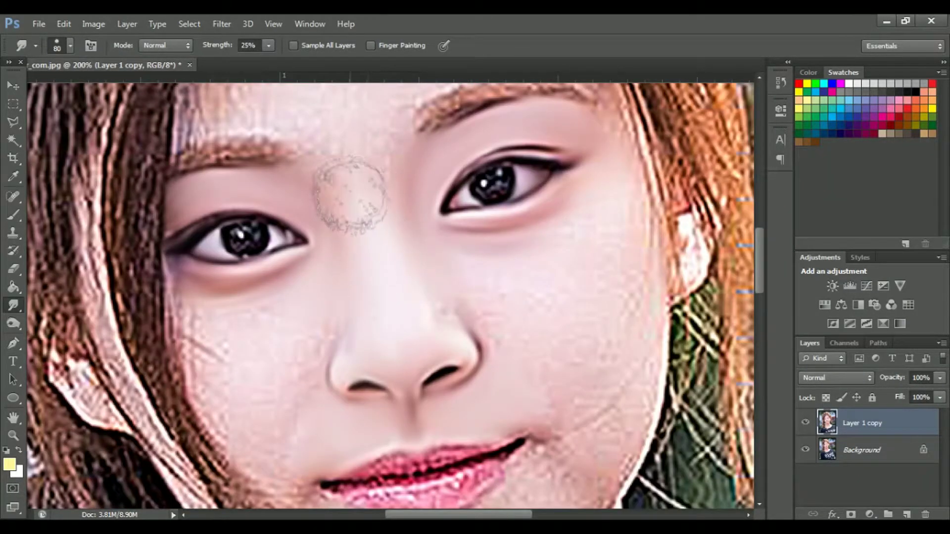
pyautogui.scroll(1, 371, 187)
pyautogui.scroll(1, 352, 187)
pyautogui.scroll(1, 377, 233)
pyautogui.press('[')
pyautogui.press('[')
pyautogui.press('[')
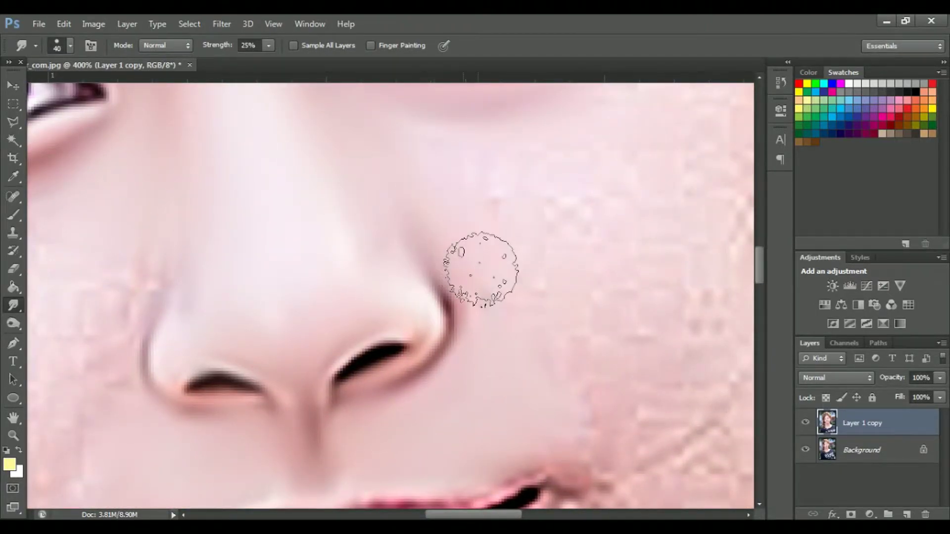
pyautogui.moveTo(136, 275); pyautogui.dragTo(96, 381)
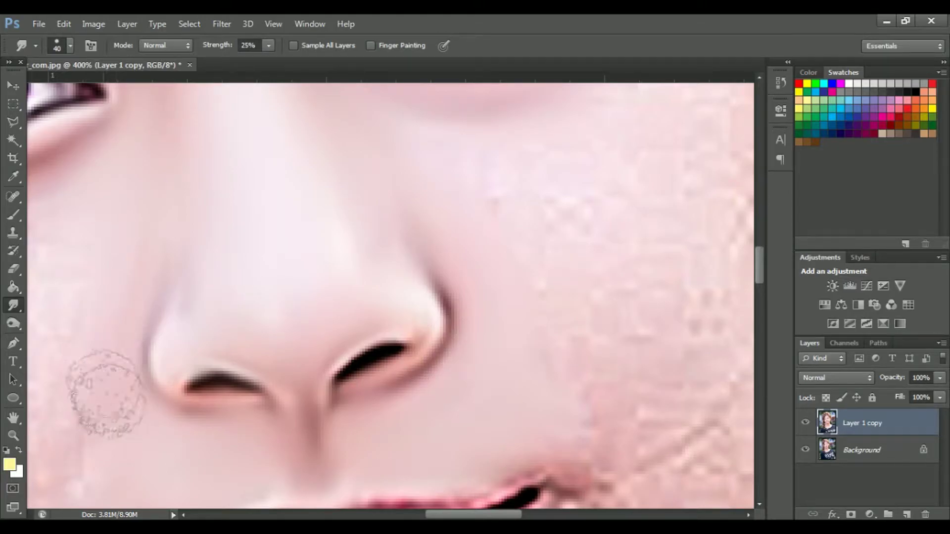
# Smudge the skin below the eye, then smooth the speckled left cheek with a larger brush.
pyautogui.scroll(-1, 304, 252)
pyautogui.scroll(-4, 322, 250)
pyautogui.scroll(3, 421, 248)
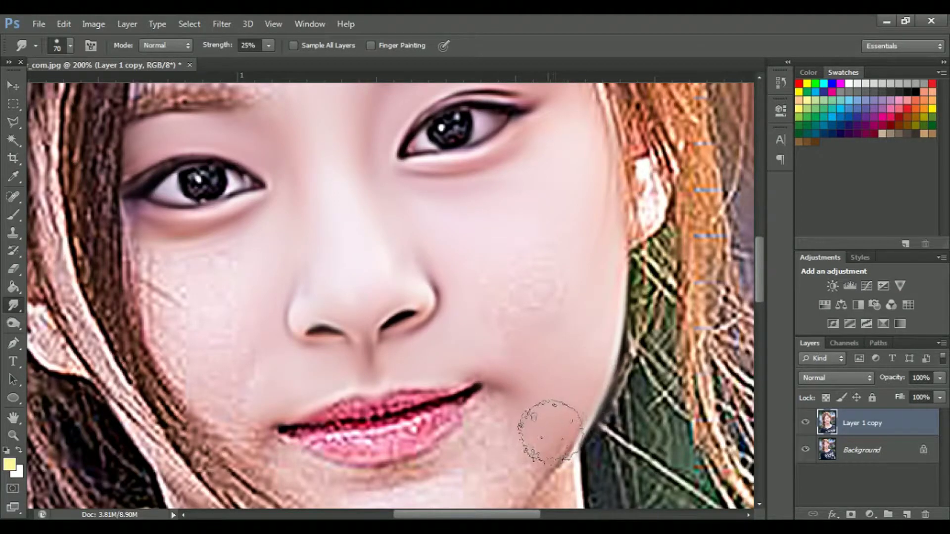
pyautogui.moveTo(533, 261)
pyautogui.mouseDown()
pyautogui.moveTo(522, 338)
pyautogui.moveTo(551, 240)
pyautogui.moveTo(566, 403)
pyautogui.mouseUp()
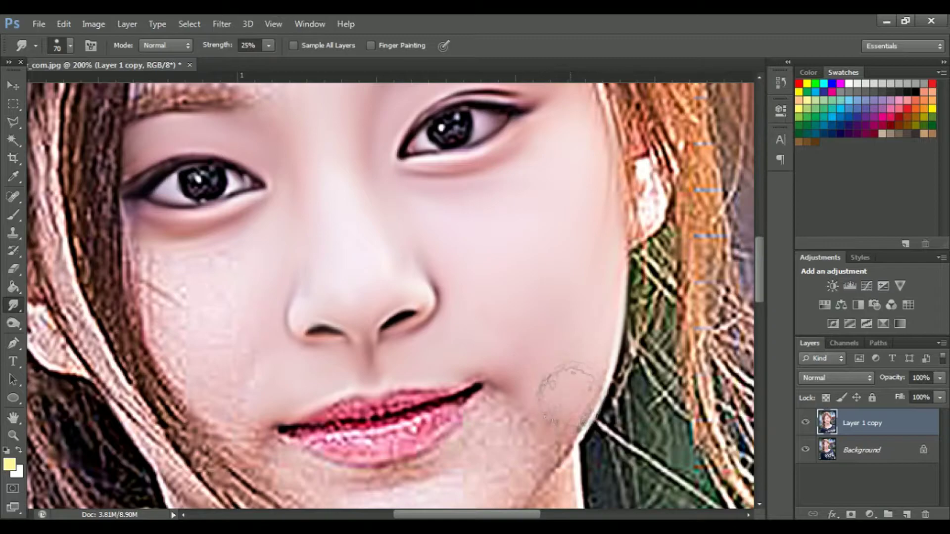
pyautogui.hscroll(-5, 470, 307)
pyautogui.press(']')
pyautogui.press(']')
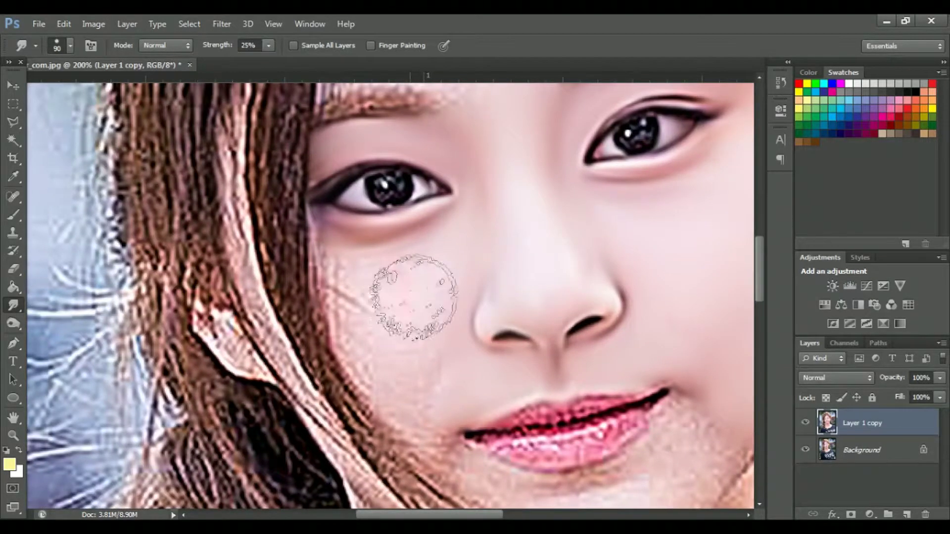
pyautogui.moveTo(349, 293)
pyautogui.mouseDown()
pyautogui.moveTo(403, 365)
pyautogui.moveTo(360, 287)
pyautogui.mouseUp()
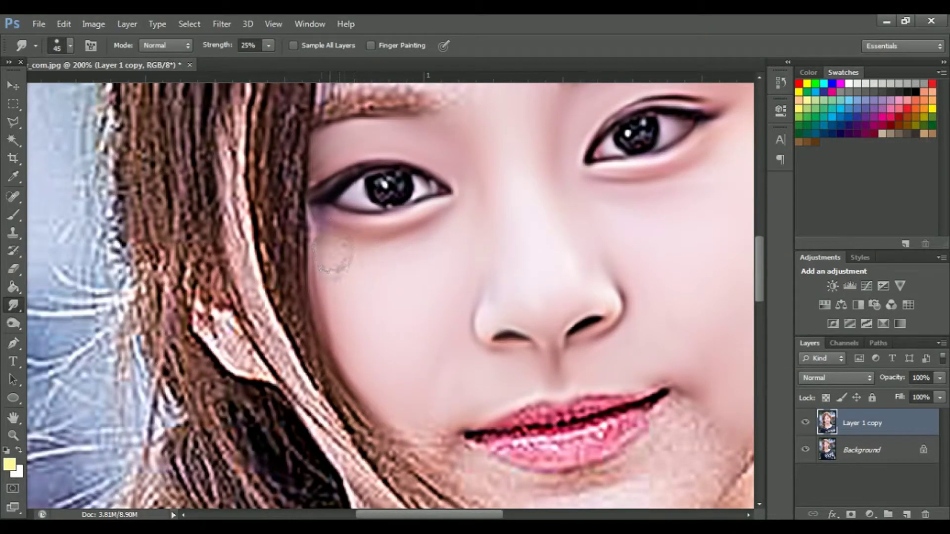
pyautogui.scroll(-4, 403, 317)
pyautogui.hscroll(3, 403, 317)
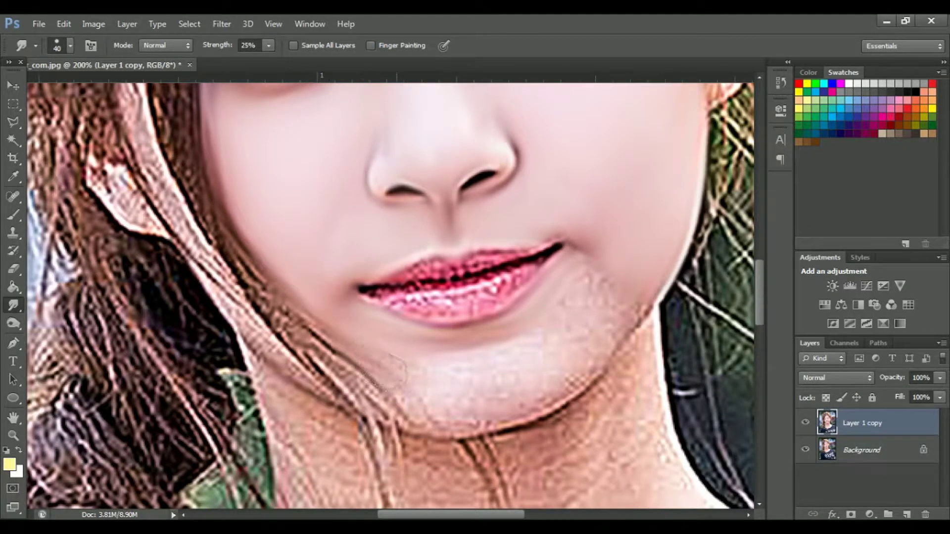
# Smudge the chin edge, then pan up and smooth the forehead skin below the hairline.
pyautogui.moveTo(549, 368)
pyautogui.mouseDown()
pyautogui.moveTo(460, 395)
pyautogui.moveTo(397, 400)
pyautogui.mouseUp()
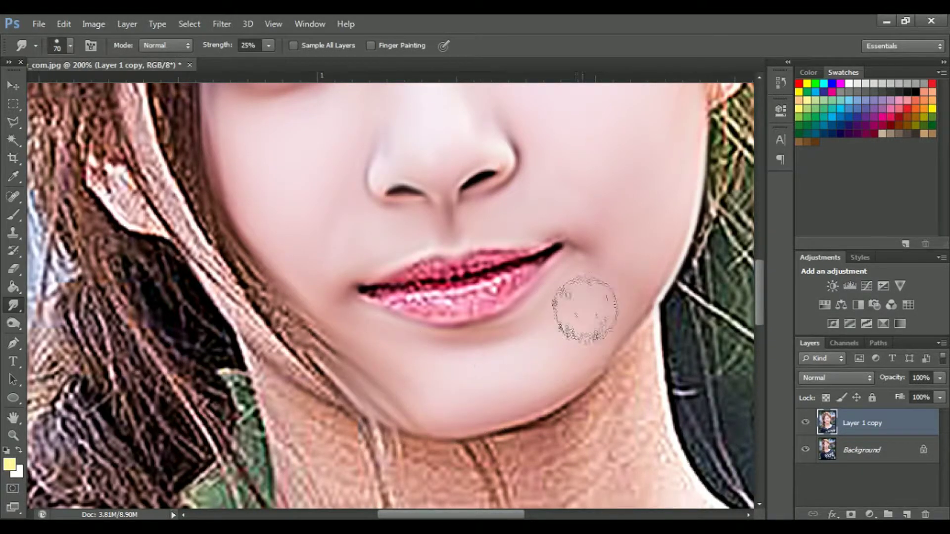
pyautogui.moveTo(594, 341); pyautogui.dragTo(426, 346)
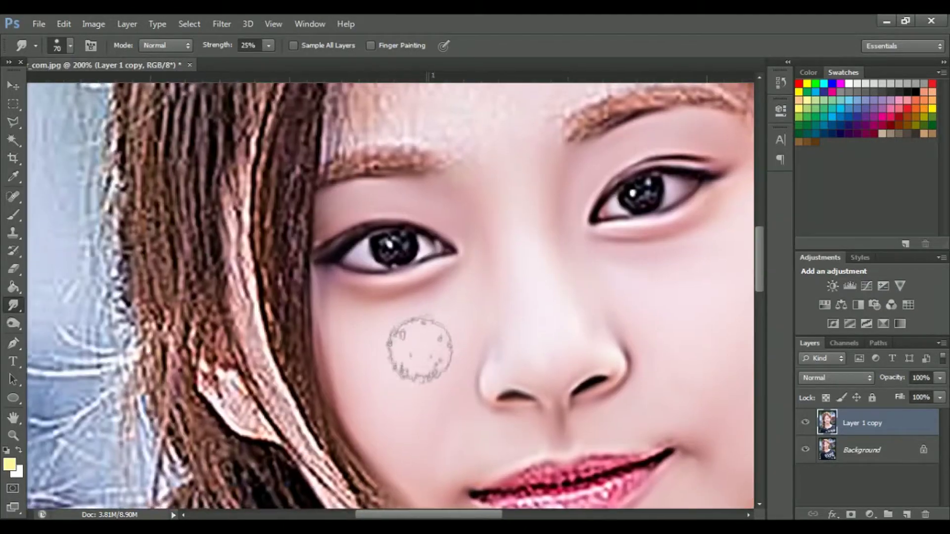
pyautogui.moveTo(456, 323)
pyautogui.mouseDown()
pyautogui.moveTo(417, 378)
pyautogui.moveTo(398, 371)
pyautogui.mouseUp()
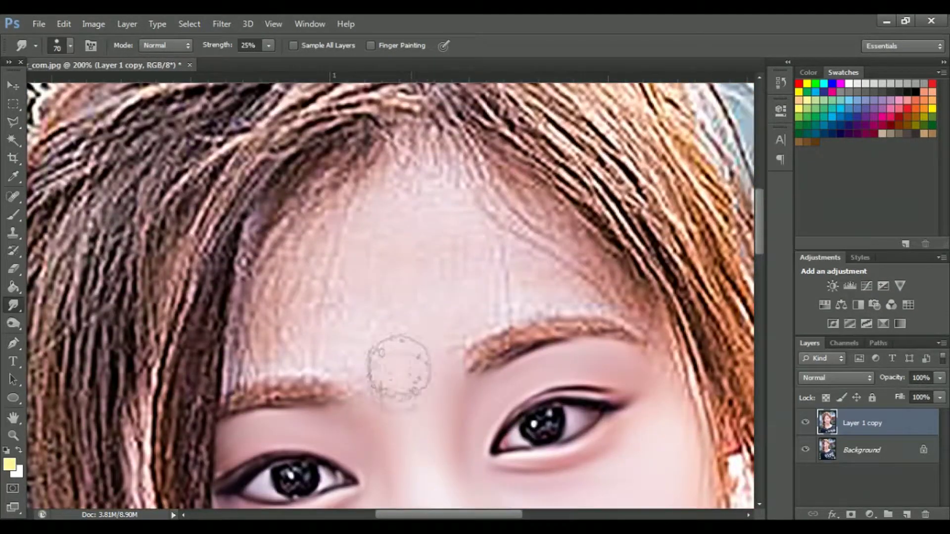
pyautogui.moveTo(275, 311)
pyautogui.mouseDown()
pyautogui.moveTo(342, 198)
pyautogui.moveTo(386, 168)
pyautogui.moveTo(467, 158)
pyautogui.moveTo(569, 272)
pyautogui.moveTo(471, 276)
pyautogui.moveTo(392, 237)
pyautogui.moveTo(578, 287)
pyautogui.moveTo(329, 343)
pyautogui.moveTo(389, 180)
pyautogui.mouseUp()
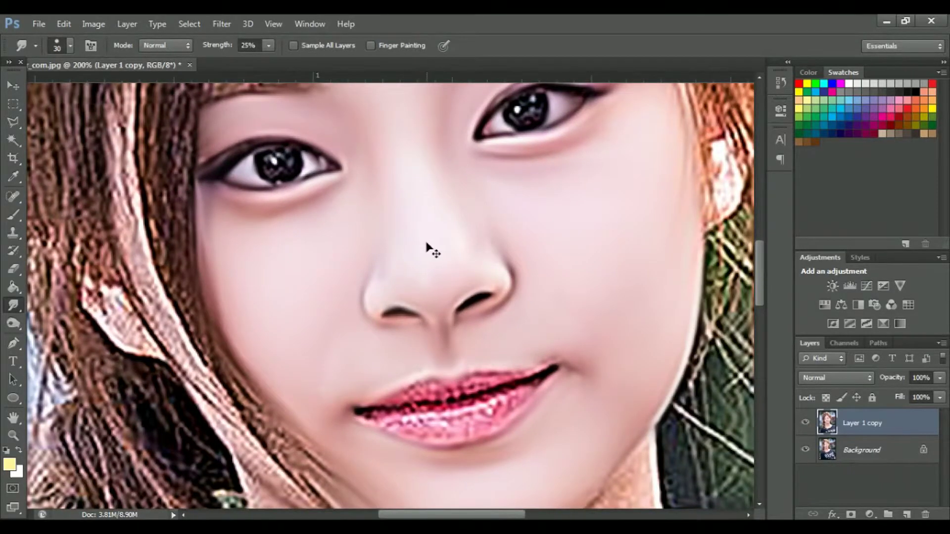
pyautogui.hotkey('ctrl', '+')
pyautogui.hotkey('ctrl', '+')
pyautogui.hotkey('ctrl', '+')
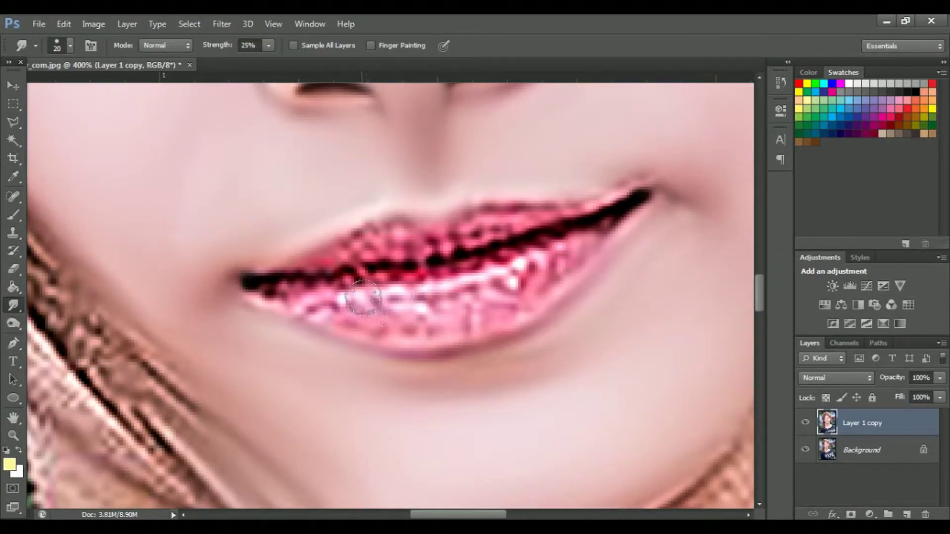
# Smudge the rough lower-lip texture into a smooth, soft lip shape.
pyautogui.moveTo(362, 296); pyautogui.dragTo(426, 287)
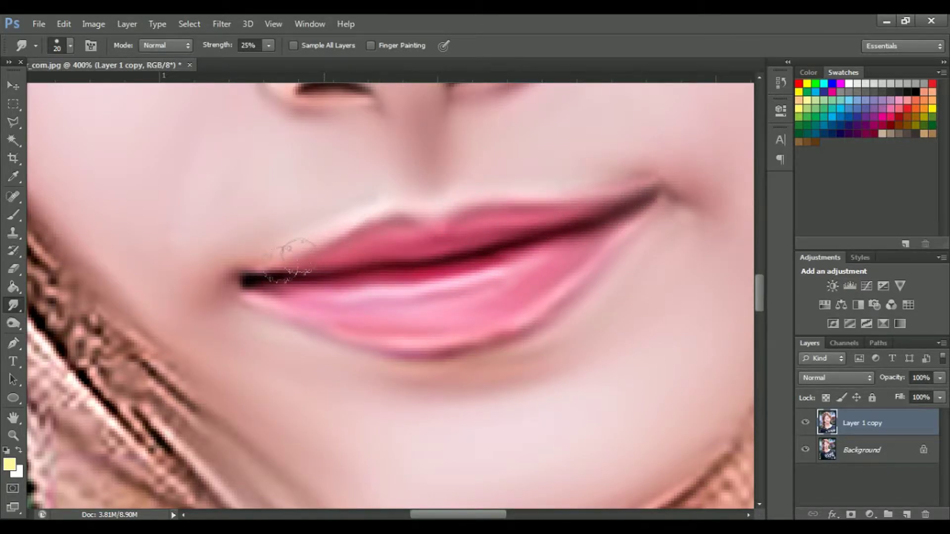
pyautogui.scroll(3, 317, 250)
pyautogui.hscroll(3, 523, 301)
pyautogui.scroll(-3, 499, 376)
pyautogui.hscroll(-2, 515, 329)
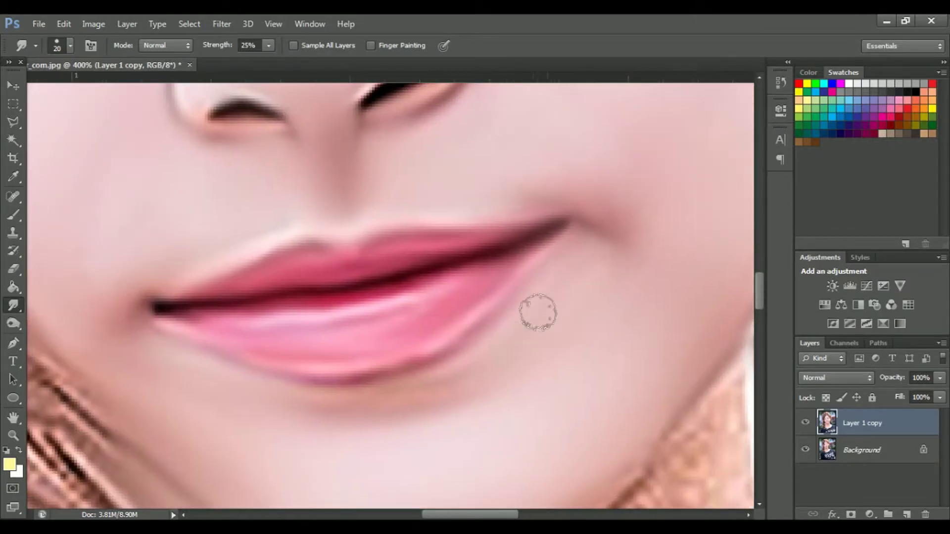
# Reframe the view on the lips and chin and enlarge the Smudge brush.
pyautogui.scroll(-1, 301, 313)
pyautogui.scroll(-1, 315, 324)
pyautogui.scroll(-2, 332, 332)
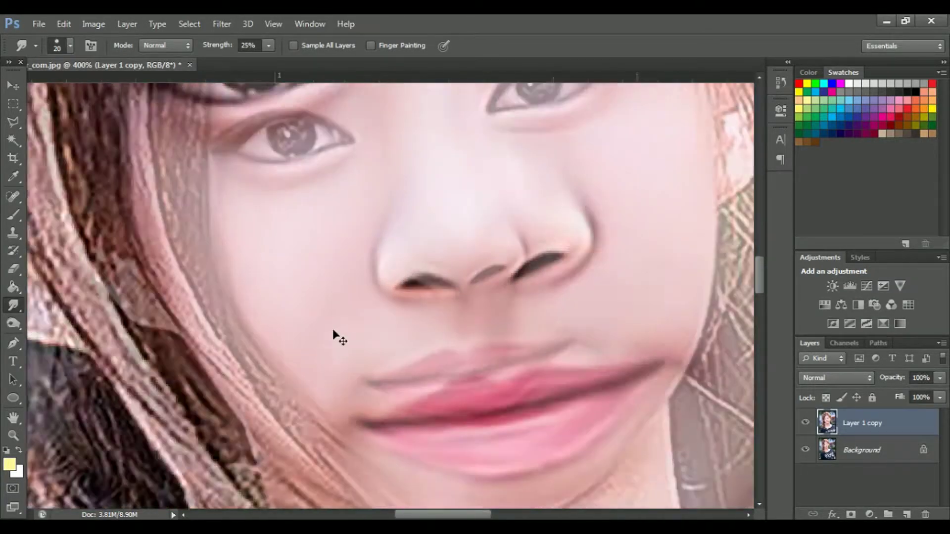
pyautogui.scroll(-2, 376, 296)
pyautogui.scroll(-1, 395, 333)
pyautogui.scroll(3, 394, 333)
pyautogui.moveTo(250, 188)
pyautogui.mouseDown()
pyautogui.moveTo(462, 381)
pyautogui.moveTo(370, 264)
pyautogui.moveTo(388, 263)
pyautogui.mouseUp()
pyautogui.press(']')
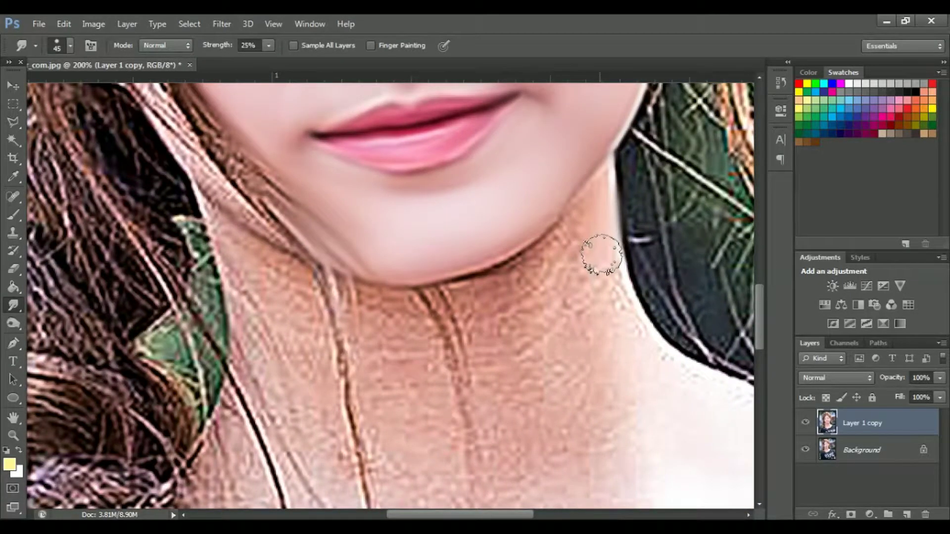
# Zoom in on the right eye and smudge the grainy eyebrow into a soft stroke.
pyautogui.scroll(1, 593, 254)
pyautogui.moveTo(593, 255); pyautogui.dragTo(392, 240)
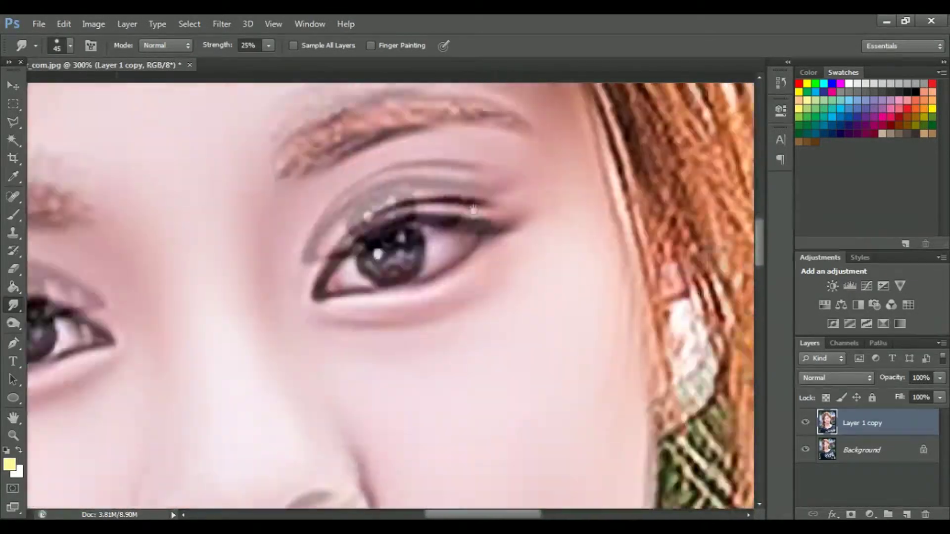
pyautogui.moveTo(277, 213)
pyautogui.mouseDown()
pyautogui.moveTo(371, 149)
pyautogui.moveTo(445, 173)
pyautogui.mouseUp()
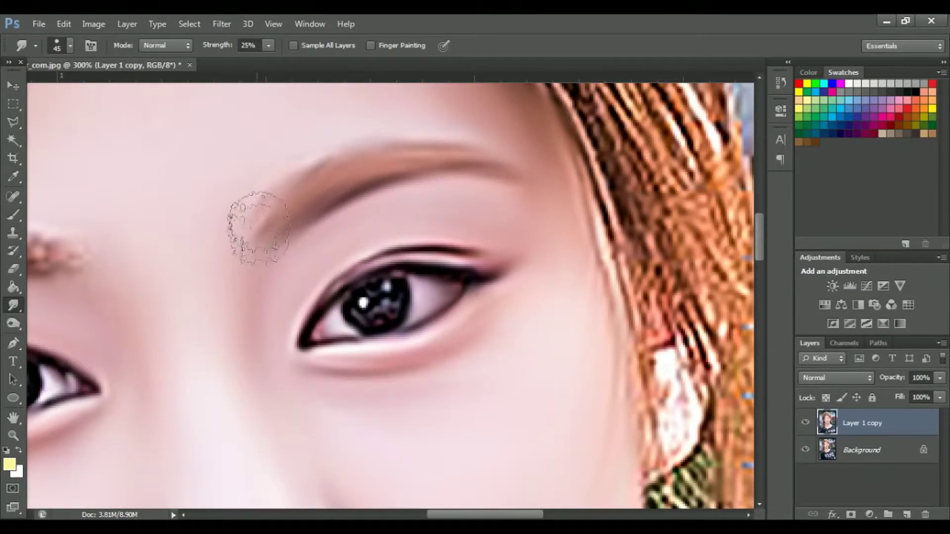
pyautogui.moveTo(258, 221); pyautogui.dragTo(525, 182)
# Navigate down to the neck and soften the skin toward the collarbone.
pyautogui.moveTo(217, 218); pyautogui.dragTo(415, 205)
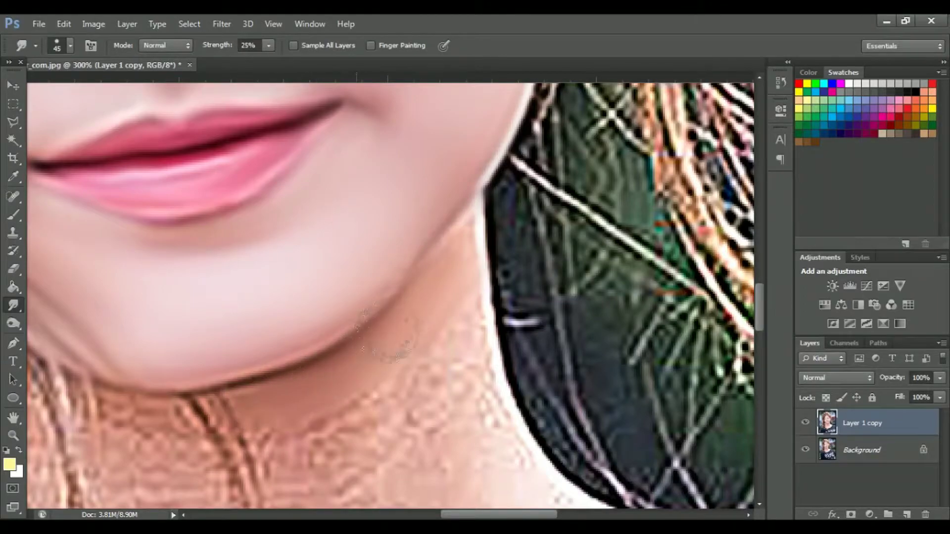
pyautogui.moveTo(401, 292); pyautogui.dragTo(603, 272)
pyautogui.moveTo(455, 487); pyautogui.dragTo(500, 428)
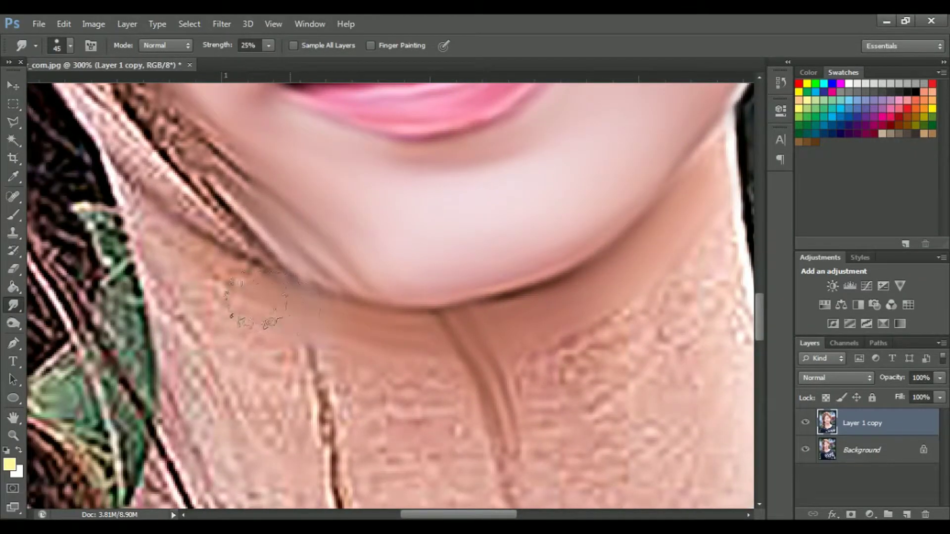
pyautogui.moveTo(673, 225); pyautogui.dragTo(376, 349)
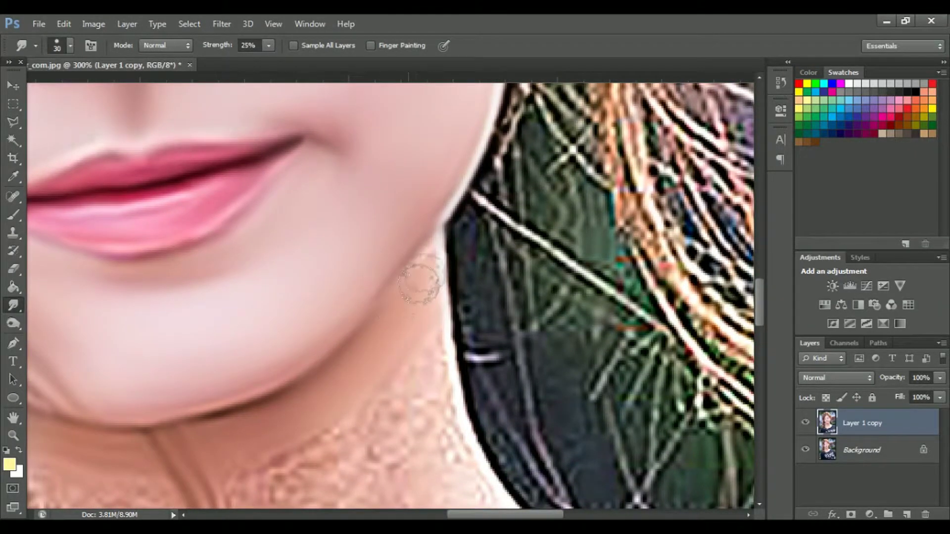
pyautogui.hotkey('ctrl', '1')
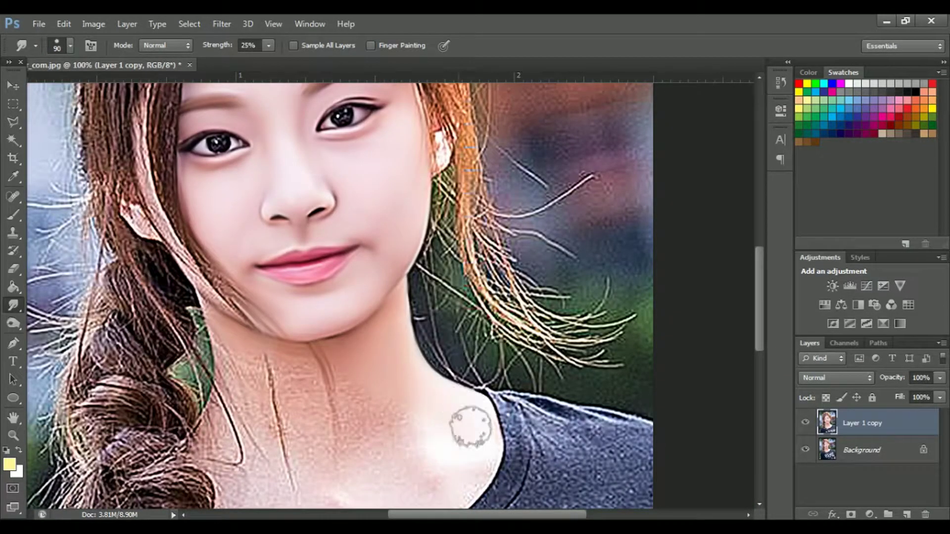
pyautogui.moveTo(468, 435); pyautogui.dragTo(526, 405)
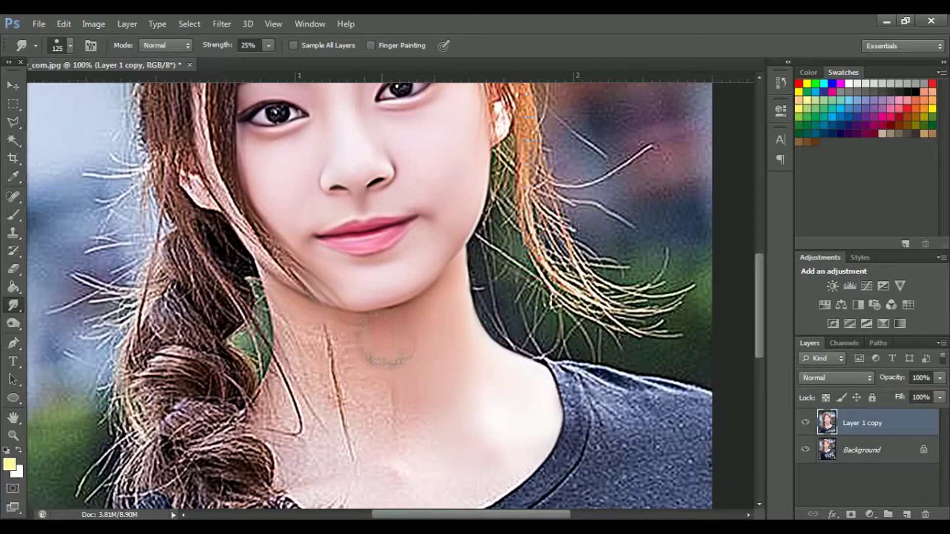
pyautogui.moveTo(394, 413); pyautogui.dragTo(469, 412)
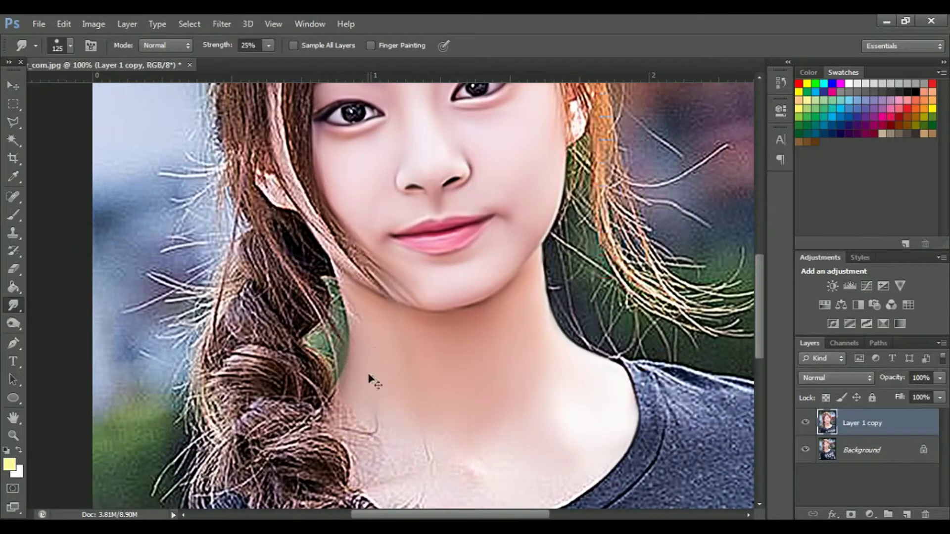
pyautogui.hotkey('ctrl', '+')
pyautogui.hotkey('ctrl', '+')
pyautogui.hotkey('ctrl', '+')
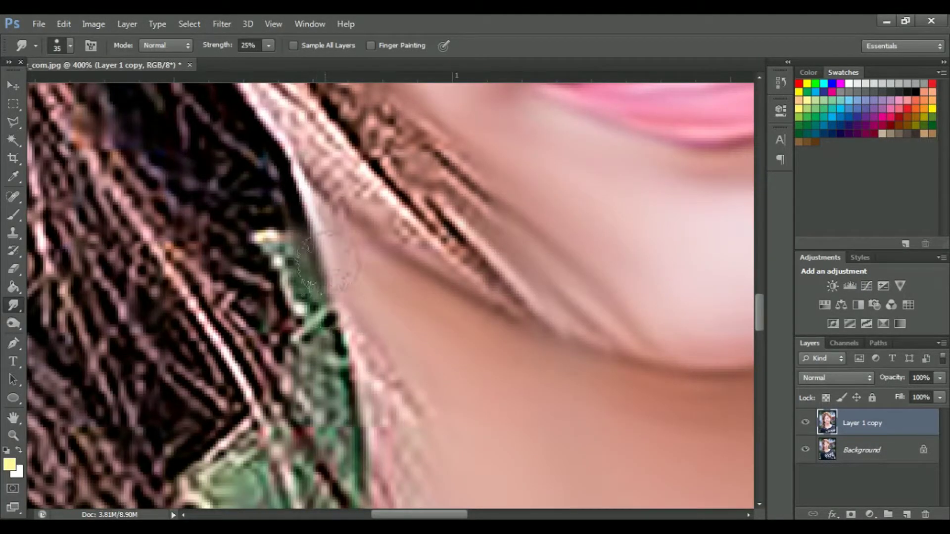
pyautogui.moveTo(432, 367); pyautogui.dragTo(466, 392)
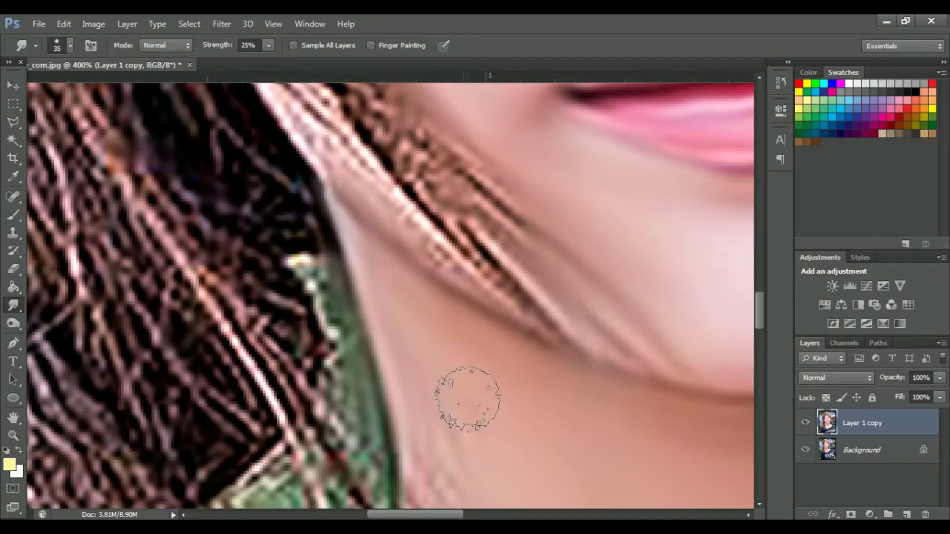
pyautogui.moveTo(376, 208); pyautogui.dragTo(511, 271)
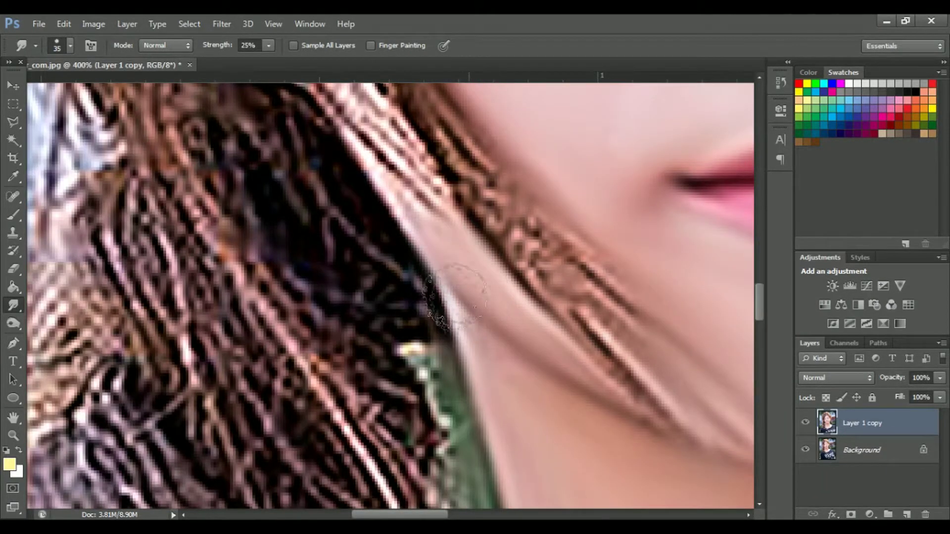
pyautogui.hotkey('ctrl', '-')
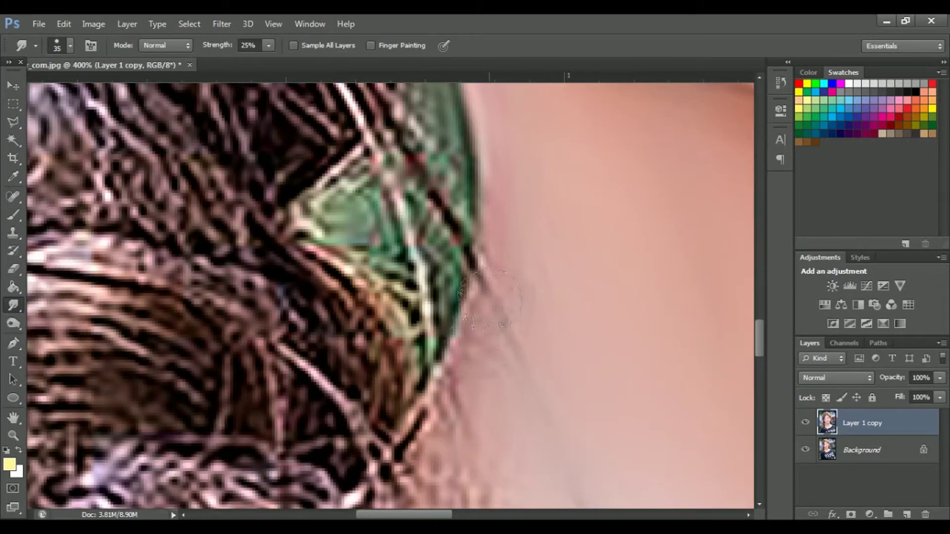
pyautogui.moveTo(452, 424); pyautogui.dragTo(578, 394)
pyautogui.hotkey('ctrl', '-')
pyautogui.hotkey('ctrl', '-')
pyautogui.hotkey('ctrl', '-')
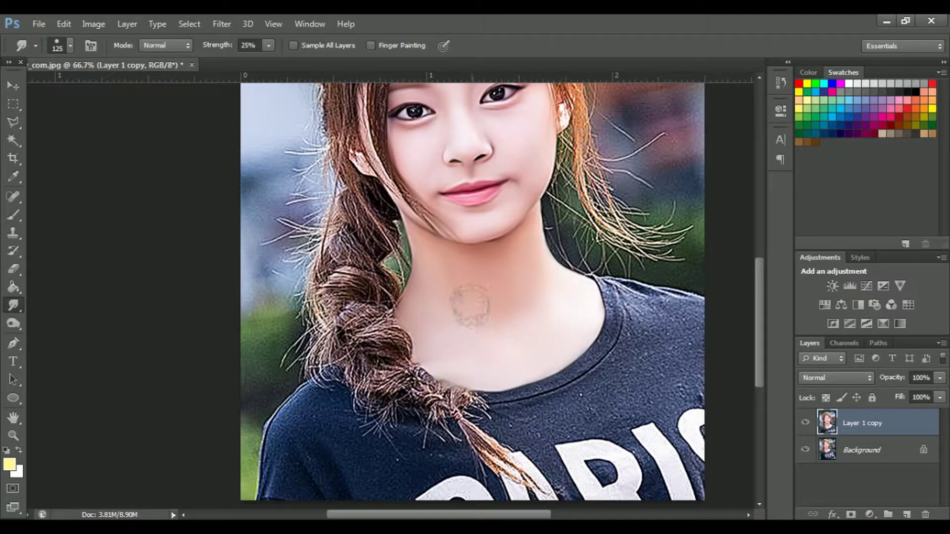
pyautogui.moveTo(515, 311)
pyautogui.mouseDown()
pyautogui.moveTo(445, 307)
pyautogui.moveTo(551, 316)
pyautogui.mouseUp()
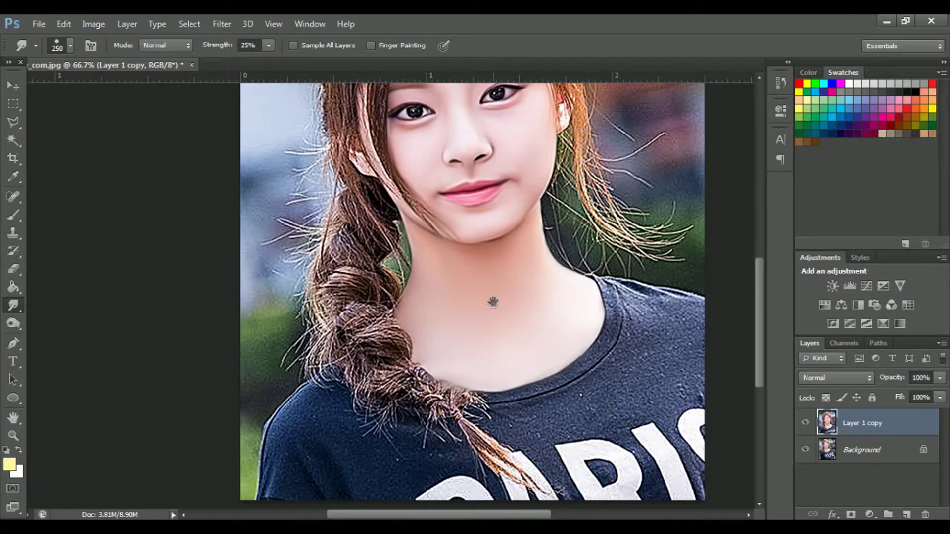
# Zoom in, rotate the canvas with R, and smooth the hair strands along the cheek.
pyautogui.moveTo(493, 303); pyautogui.dragTo(591, 451)
pyautogui.hotkey('ctrl', '+')
pyautogui.hotkey('ctrl', '+')
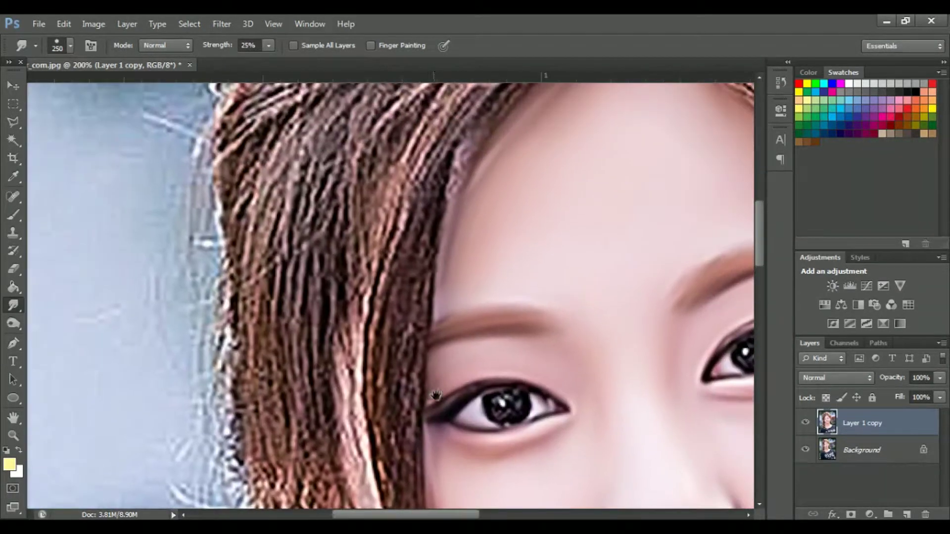
pyautogui.press('r')
pyautogui.moveTo(400, 342)
pyautogui.mouseDown()
pyautogui.moveTo(349, 300)
pyautogui.moveTo(297, 346)
pyautogui.mouseUp()
pyautogui.moveTo(113, 481); pyautogui.dragTo(364, 321)
pyautogui.moveTo(380, 270); pyautogui.dragTo(277, 357)
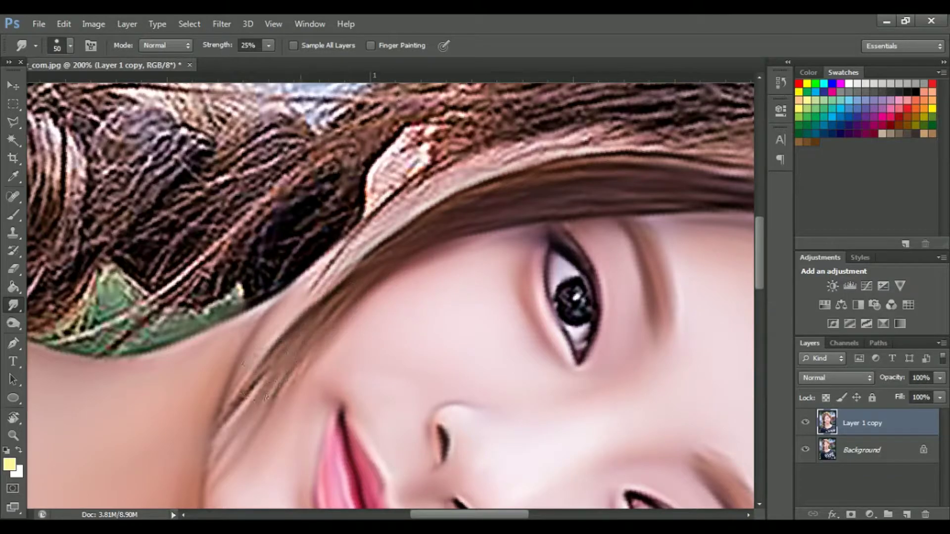
# Enlarge the brush slightly and smooth hair along the band edge, then turn toward the hairline.
pyautogui.moveTo(531, 188); pyautogui.dragTo(292, 267)
pyautogui.press(']')
pyautogui.press(']')
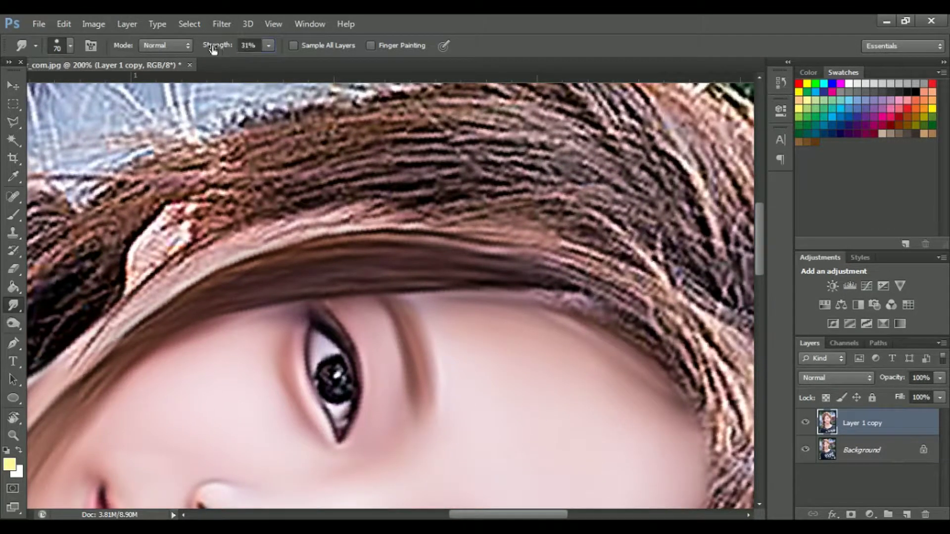
pyautogui.moveTo(142, 324); pyautogui.dragTo(261, 294)
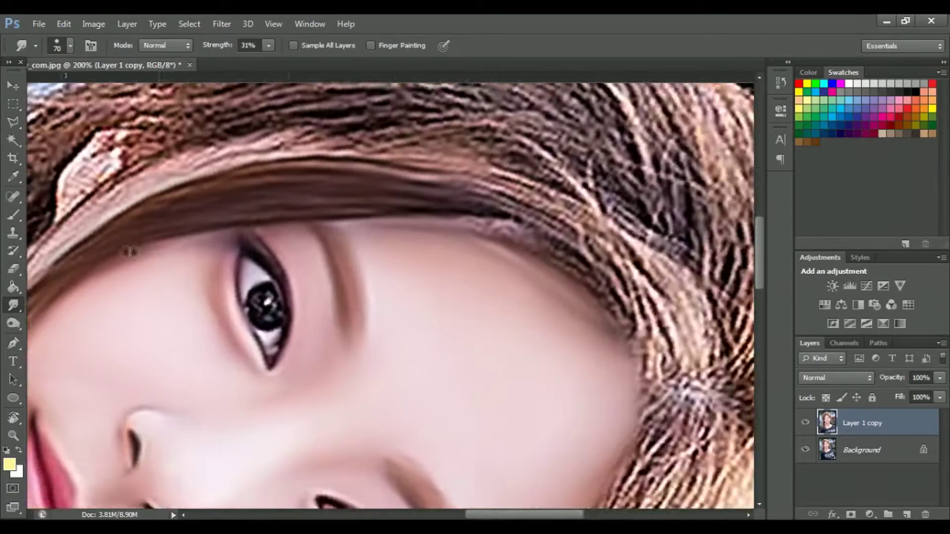
pyautogui.moveTo(136, 342); pyautogui.dragTo(188, 342)
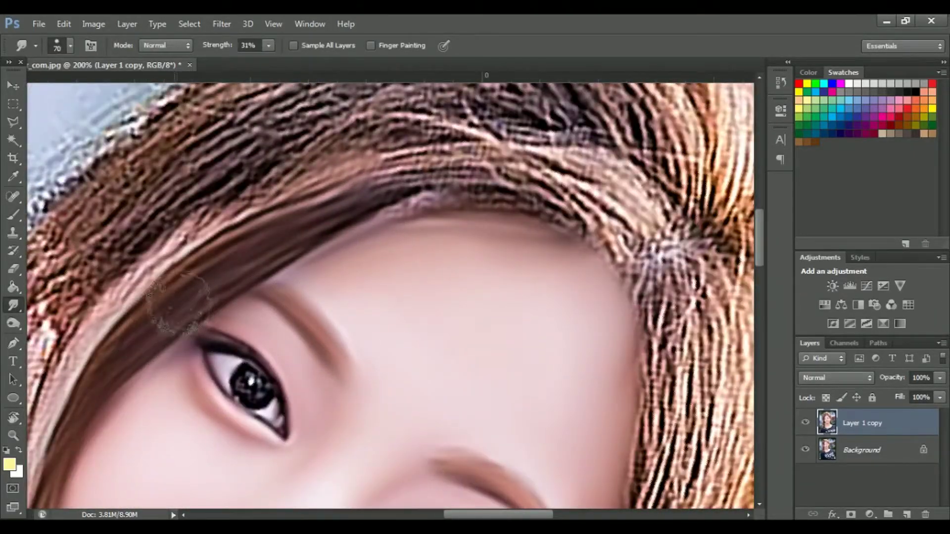
pyautogui.moveTo(178, 304); pyautogui.dragTo(435, 233)
pyautogui.moveTo(436, 266)
pyautogui.mouseDown()
pyautogui.moveTo(489, 198)
pyautogui.moveTo(257, 268)
pyautogui.mouseUp()
# Smudge the hair band above the forehead and the left strands into flowing locks.
pyautogui.moveTo(490, 203); pyautogui.dragTo(378, 265)
pyautogui.moveTo(232, 376); pyautogui.dragTo(407, 248)
pyautogui.moveTo(396, 188); pyautogui.dragTo(198, 277)
pyautogui.moveTo(238, 247); pyautogui.dragTo(223, 396)
pyautogui.moveTo(299, 300)
pyautogui.mouseDown()
pyautogui.moveTo(398, 186)
pyautogui.moveTo(477, 69)
pyautogui.mouseUp()
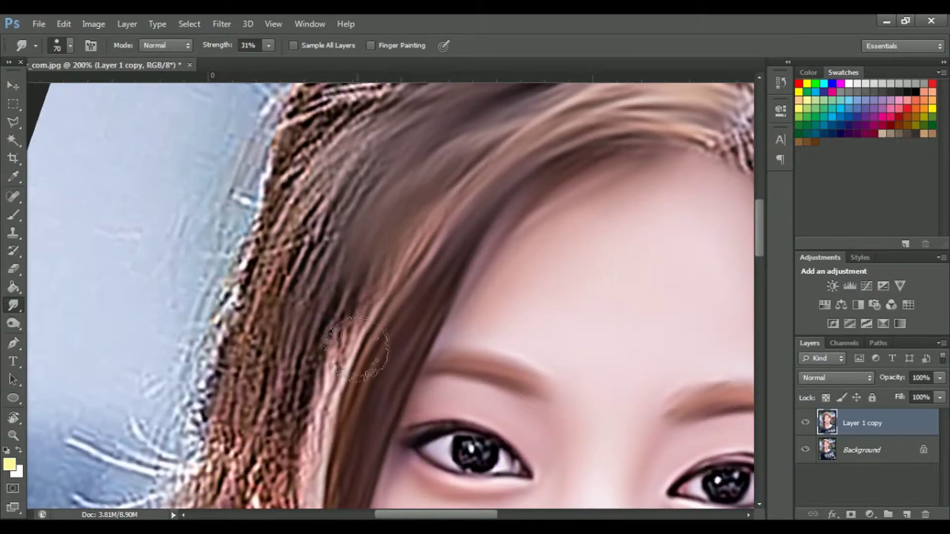
pyautogui.moveTo(344, 441); pyautogui.dragTo(359, 344)
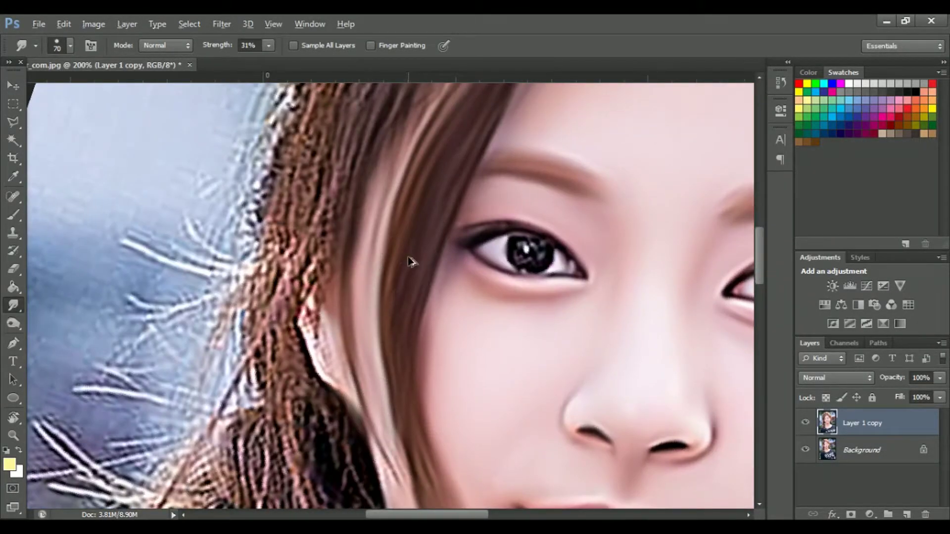
pyautogui.moveTo(409, 261); pyautogui.dragTo(446, 495)
pyautogui.moveTo(296, 495); pyautogui.dragTo(287, 396)
pyautogui.scroll(-2, 302, 406)
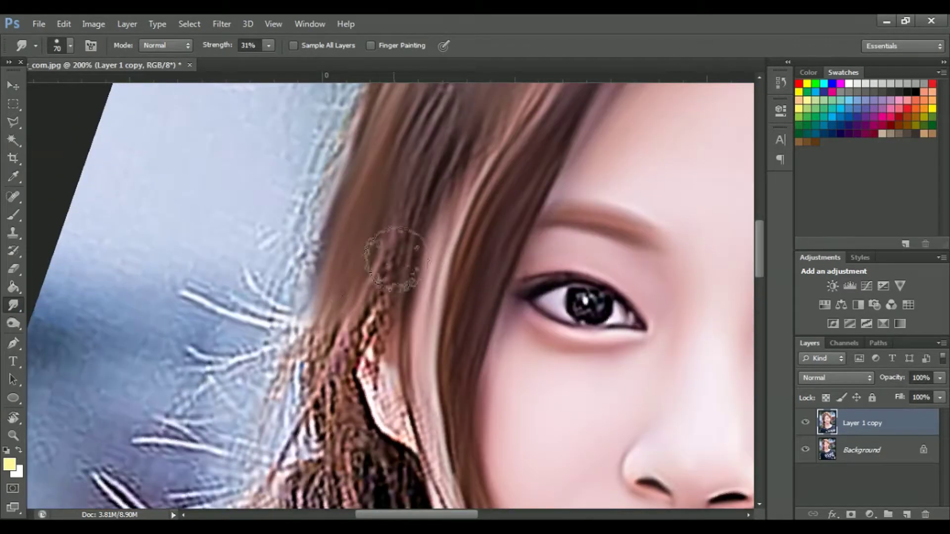
pyautogui.scroll(-2, 322, 405)
pyautogui.scroll(-2, 346, 411)
pyautogui.scroll(3, 346, 376)
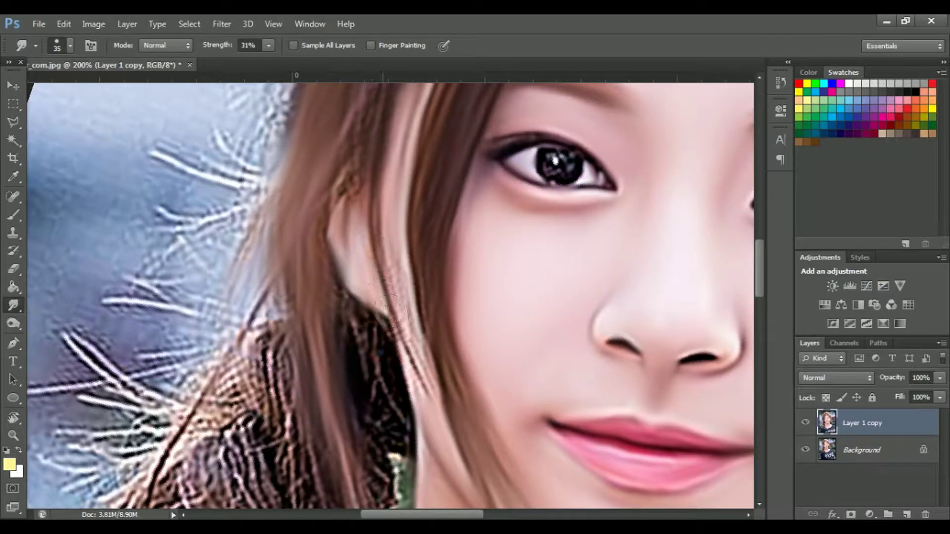
pyautogui.scroll(3, 409, 327)
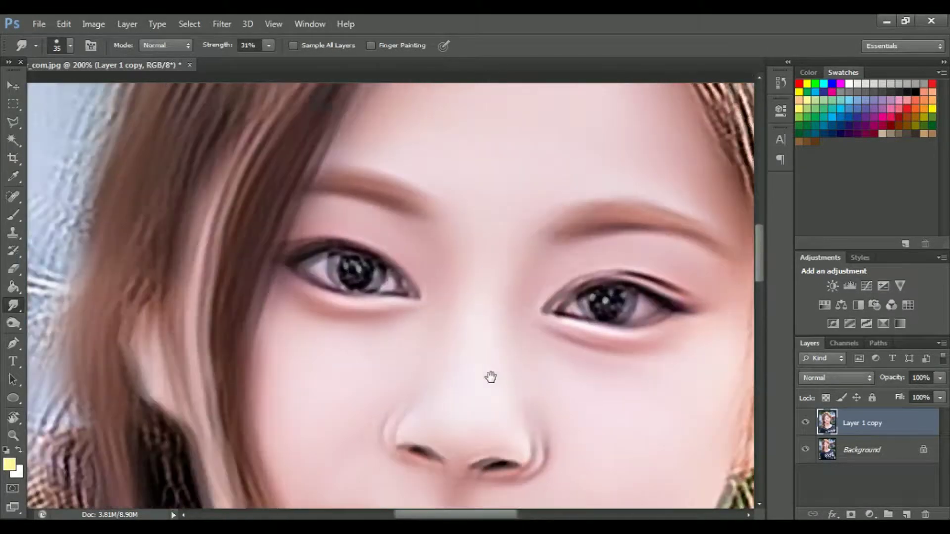
pyautogui.scroll(3, 254, 308)
# Rotate the view to the top of the head, enlarge the brush, and smooth hair left of the parting.
pyautogui.press('r')
pyautogui.moveTo(303, 322); pyautogui.dragTo(466, 384)
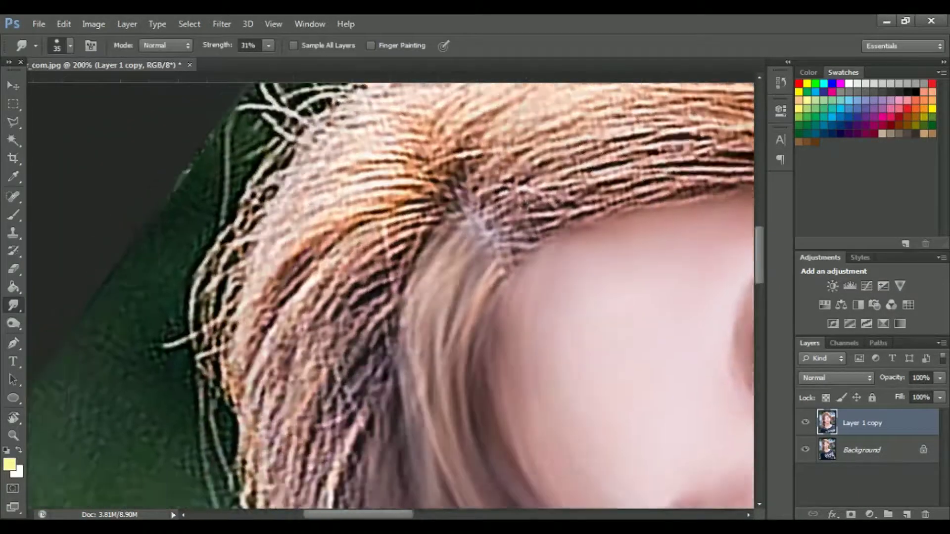
pyautogui.press('r')
pyautogui.moveTo(436, 347)
pyautogui.mouseDown()
pyautogui.moveTo(487, 240)
pyautogui.moveTo(327, 213)
pyautogui.mouseUp()
pyautogui.press(']')
pyautogui.press(']')
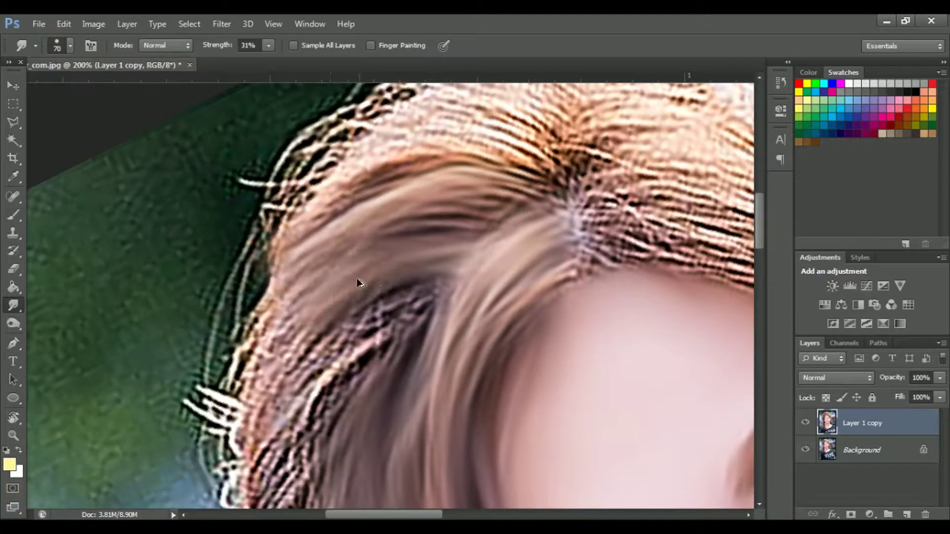
pyautogui.moveTo(366, 283); pyautogui.dragTo(495, 208)
pyautogui.moveTo(405, 309); pyautogui.dragTo(435, 260)
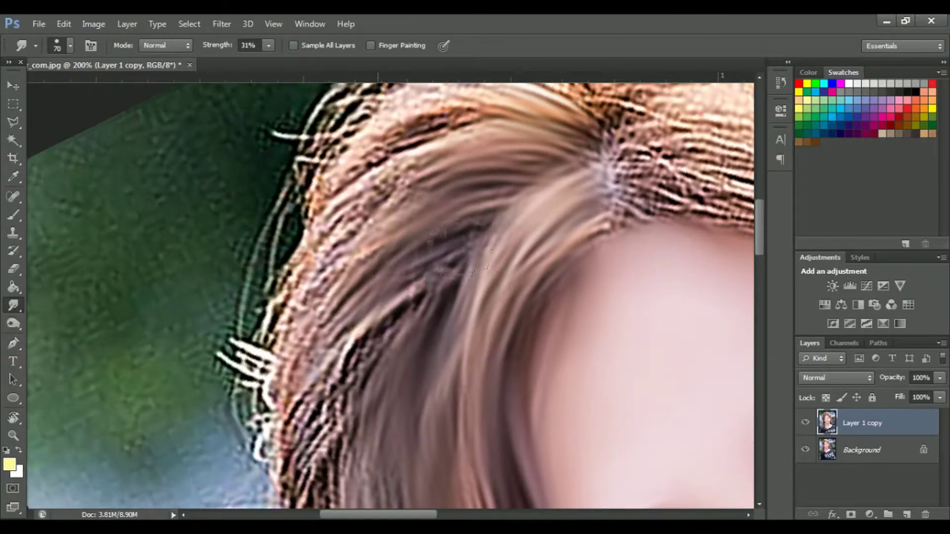
# Follow the hairline with R and smudge the stringy hair into soft streaks over the shoulder.
pyautogui.moveTo(312, 376)
pyautogui.mouseDown()
pyautogui.moveTo(400, 277)
pyautogui.moveTo(403, 318)
pyautogui.moveTo(385, 371)
pyautogui.mouseUp()
pyautogui.moveTo(415, 237); pyautogui.dragTo(419, 411)
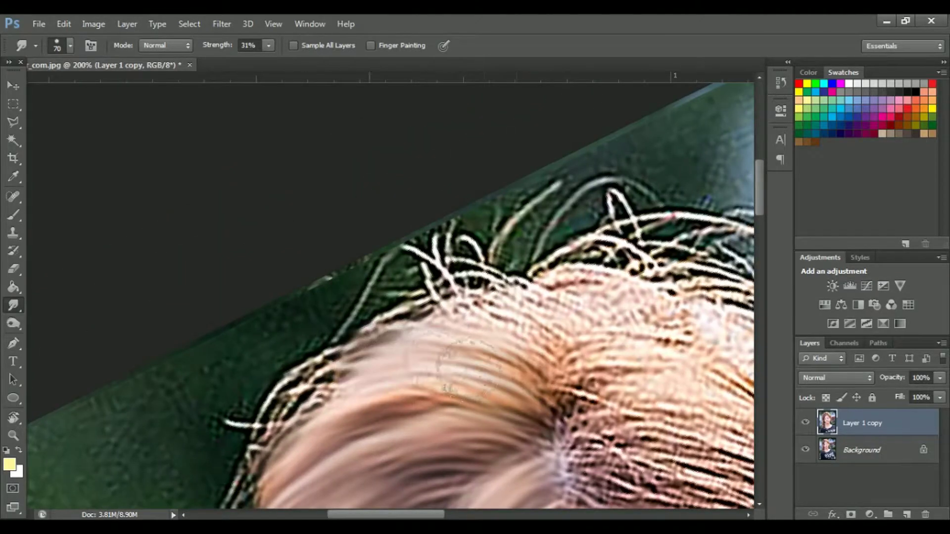
pyautogui.moveTo(635, 441); pyautogui.dragTo(428, 406)
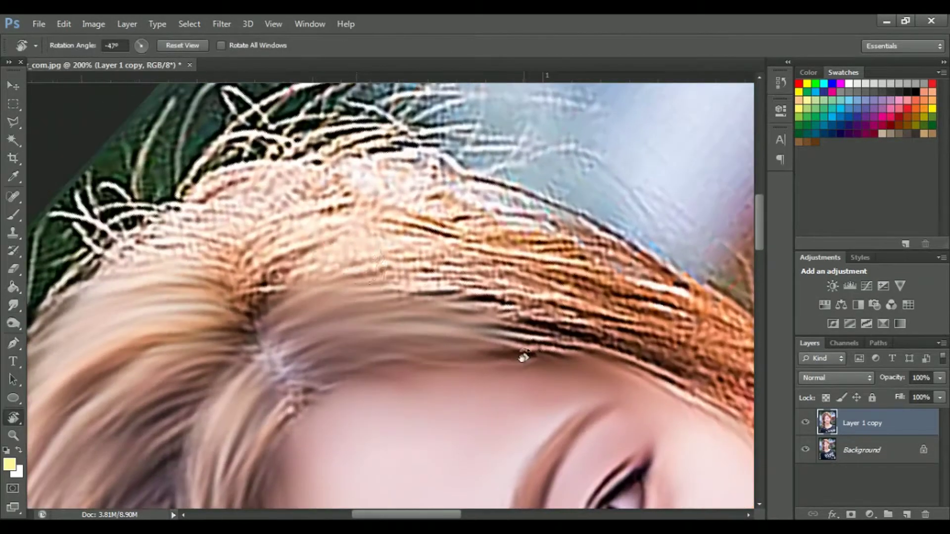
pyautogui.moveTo(522, 356)
pyautogui.mouseDown()
pyautogui.moveTo(334, 334)
pyautogui.moveTo(612, 405)
pyautogui.mouseUp()
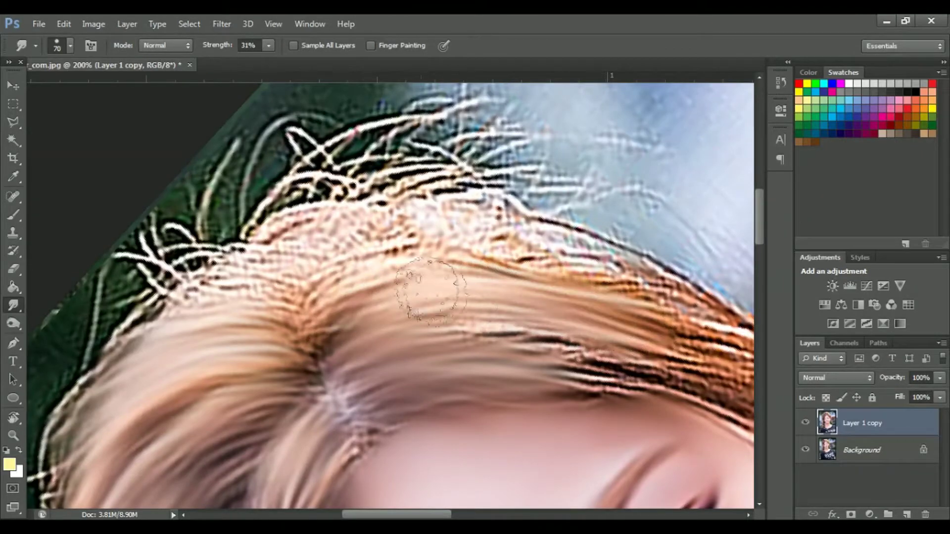
pyautogui.moveTo(435, 265); pyautogui.dragTo(478, 298)
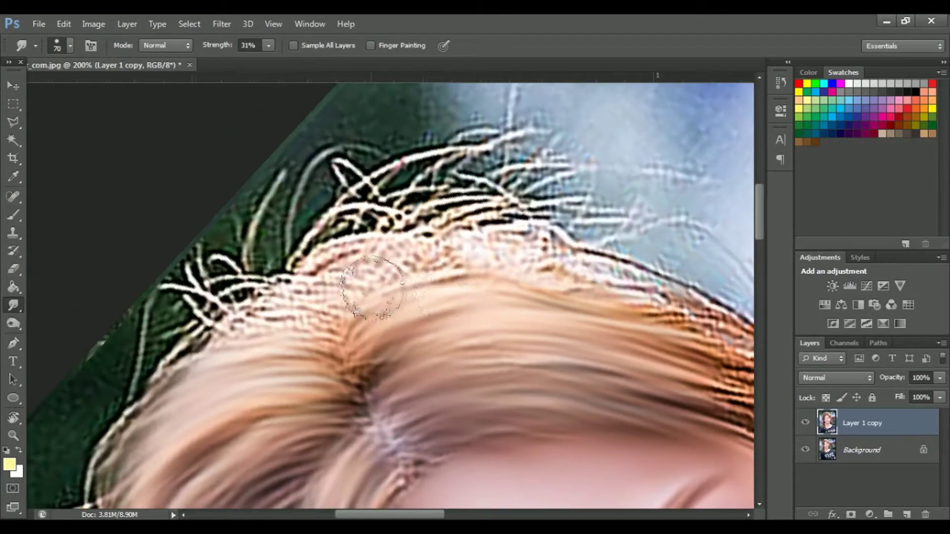
pyautogui.press('r')
pyautogui.moveTo(322, 356)
pyautogui.mouseDown()
pyautogui.moveTo(418, 307)
pyautogui.moveTo(181, 366)
pyautogui.mouseUp()
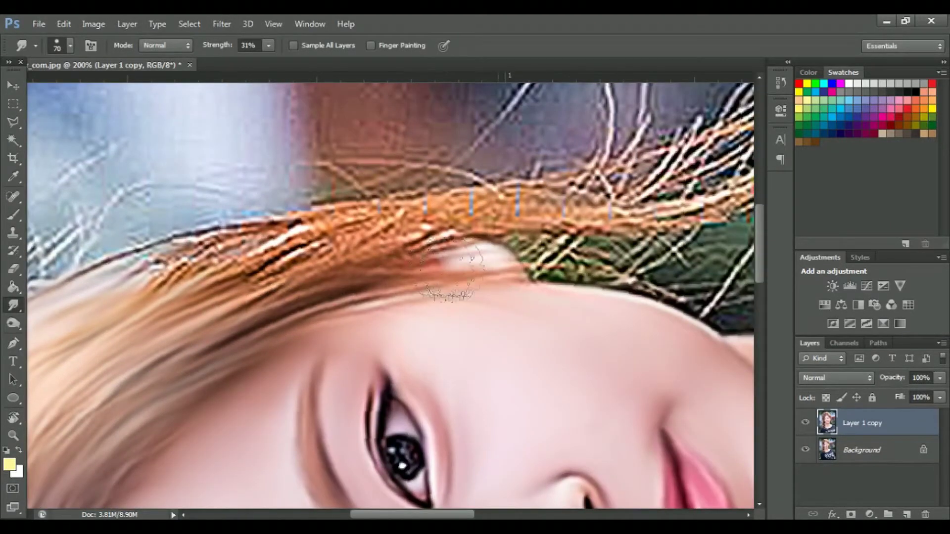
pyautogui.moveTo(470, 269); pyautogui.dragTo(208, 292)
pyautogui.moveTo(296, 277); pyautogui.dragTo(310, 302)
pyautogui.moveTo(569, 222)
pyautogui.mouseDown()
pyautogui.moveTo(357, 226)
pyautogui.moveTo(25, 287)
pyautogui.mouseUp()
pyautogui.moveTo(525, 203); pyautogui.dragTo(312, 277)
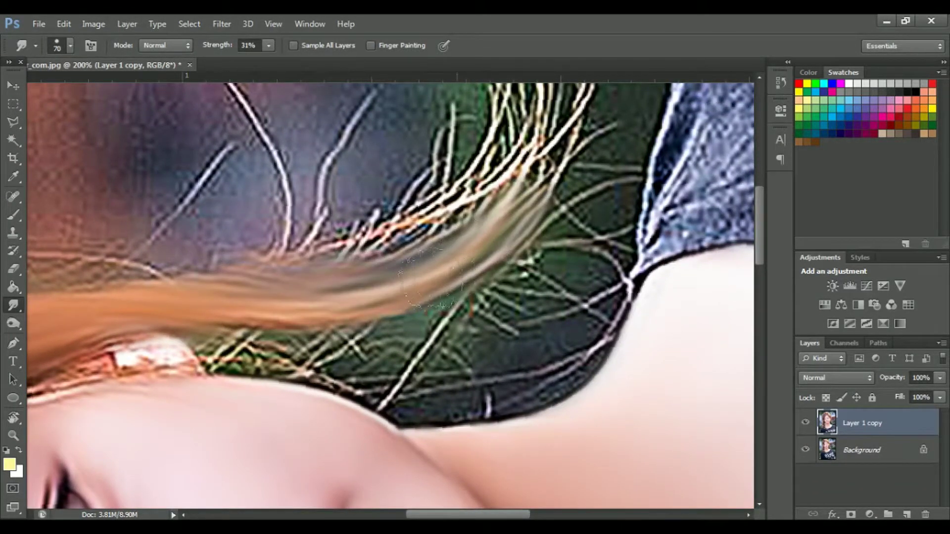
pyautogui.scroll(-3, 268, 233)
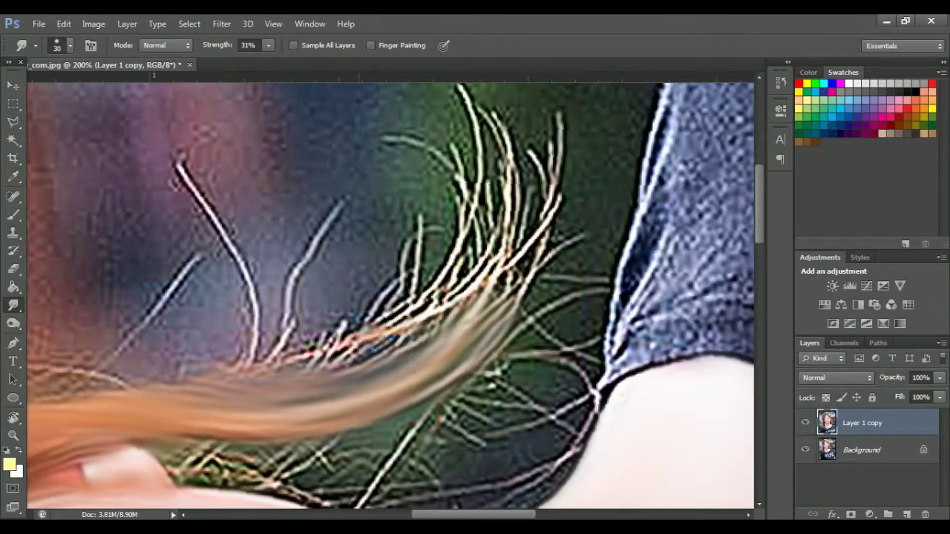
# Turn the canvas back near upright and smooth the patterned dark hair beside the neck.
pyautogui.press('r')
pyautogui.moveTo(346, 257); pyautogui.dragTo(381, 271)
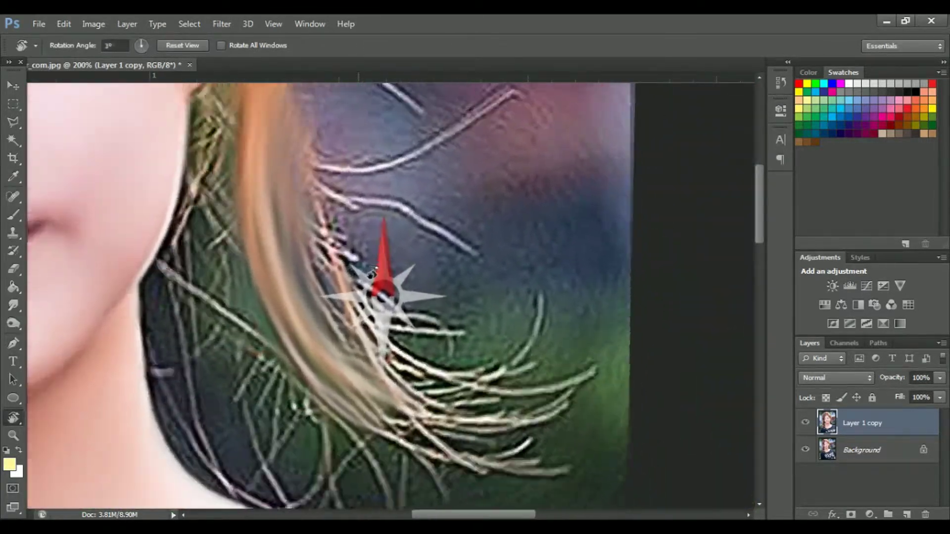
pyautogui.hotkey('ctrl', '-')
pyautogui.hotkey('ctrl', '-')
pyautogui.hotkey('ctrl', '-')
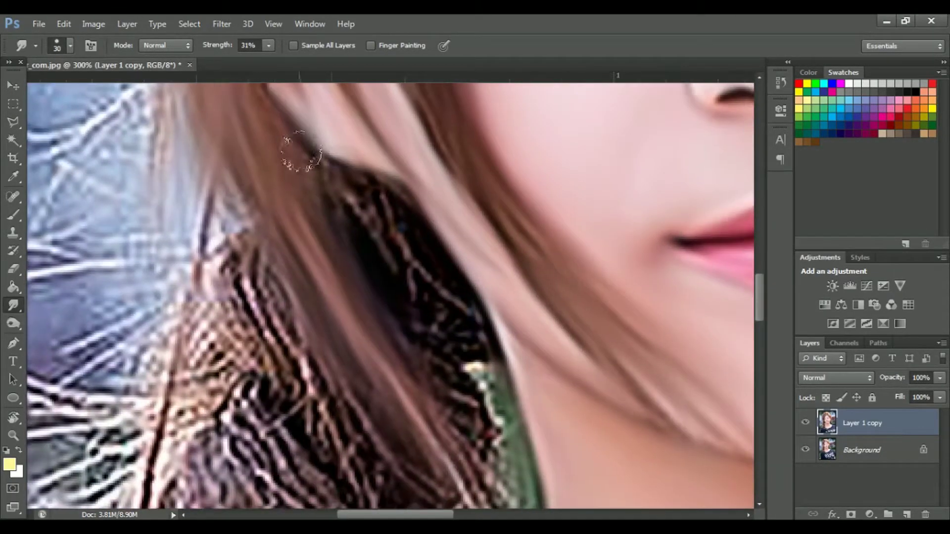
pyautogui.moveTo(390, 265); pyautogui.dragTo(393, 252)
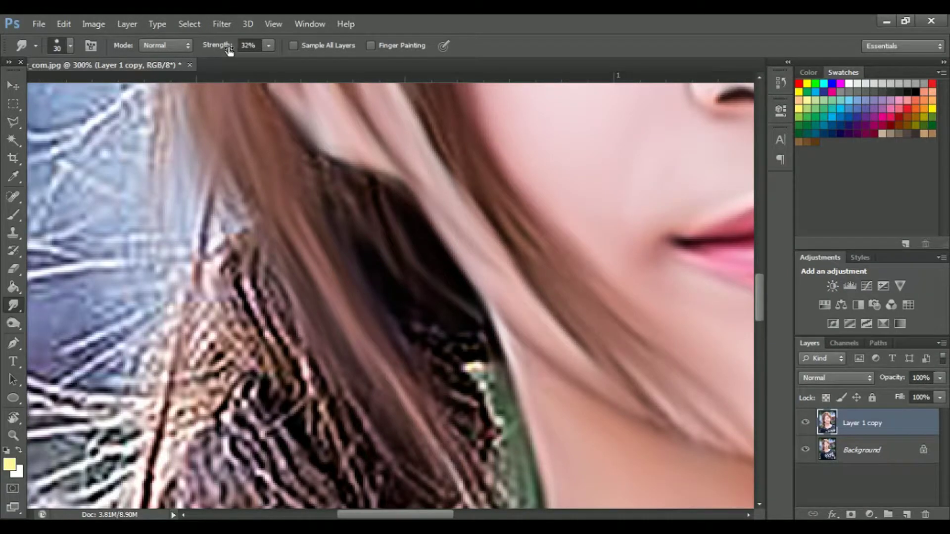
pyautogui.moveTo(336, 188); pyautogui.dragTo(418, 272)
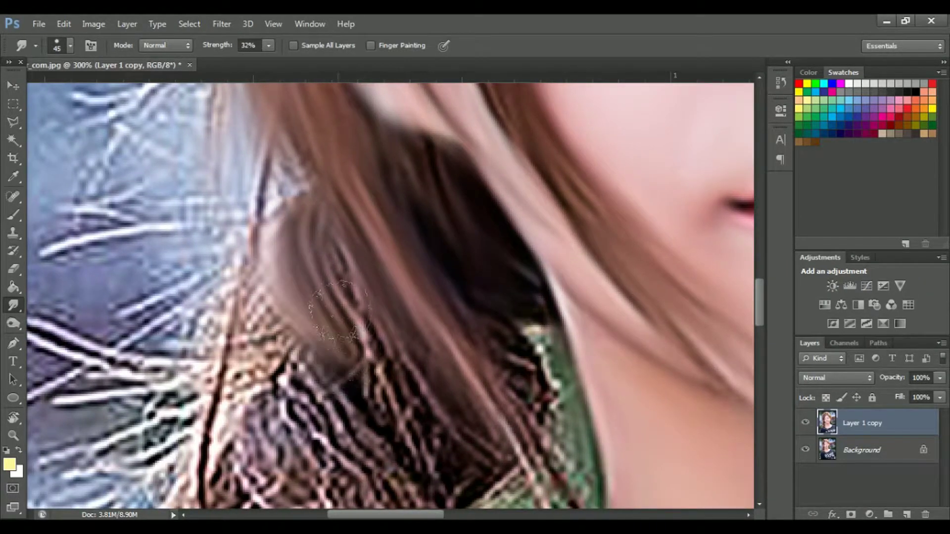
# Smear the patterned hair near the braid into long, flowing brown strands.
pyautogui.moveTo(346, 317)
pyautogui.mouseDown()
pyautogui.moveTo(444, 435)
pyautogui.moveTo(267, 316)
pyautogui.mouseUp()
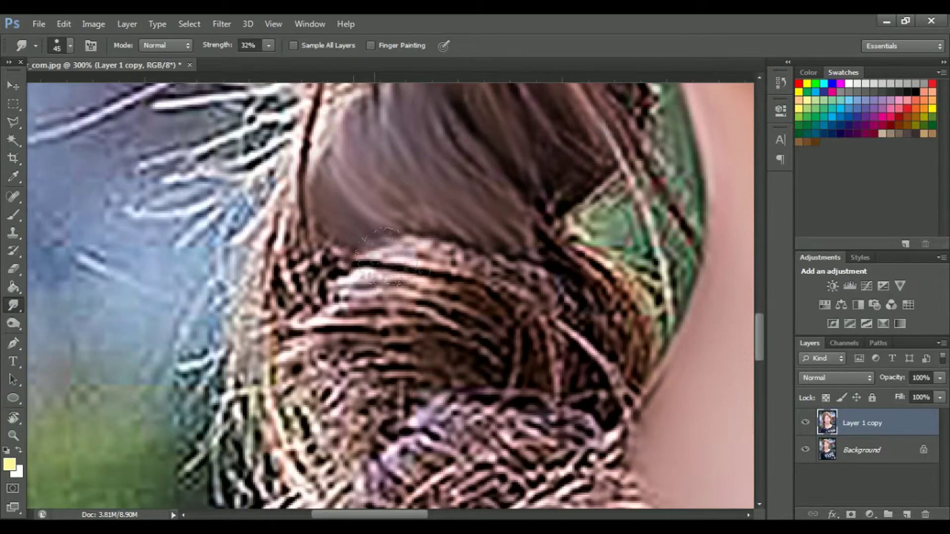
pyautogui.moveTo(388, 255)
pyautogui.mouseDown()
pyautogui.moveTo(346, 341)
pyautogui.moveTo(465, 396)
pyautogui.moveTo(569, 277)
pyautogui.moveTo(616, 336)
pyautogui.moveTo(520, 267)
pyautogui.mouseUp()
pyautogui.hscroll(-3, 495, 247)
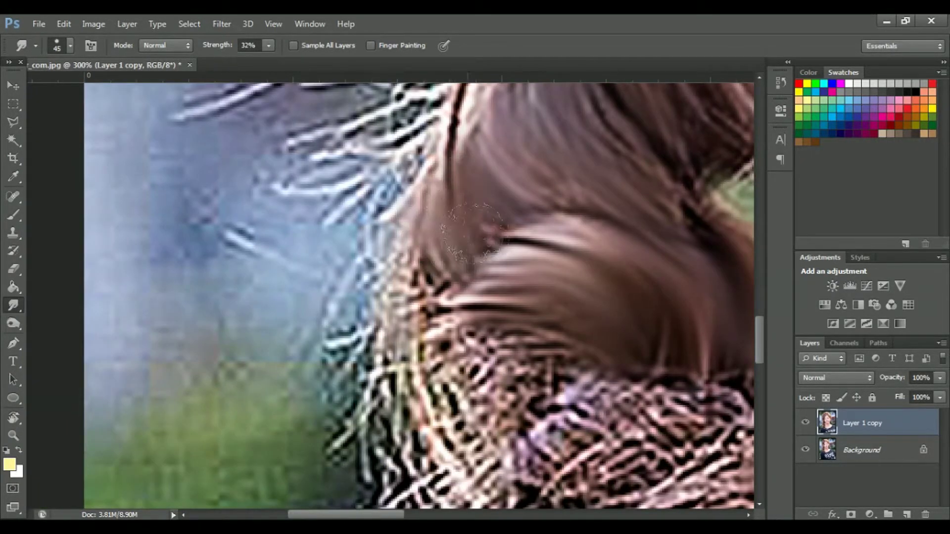
pyautogui.moveTo(508, 243); pyautogui.dragTo(441, 317)
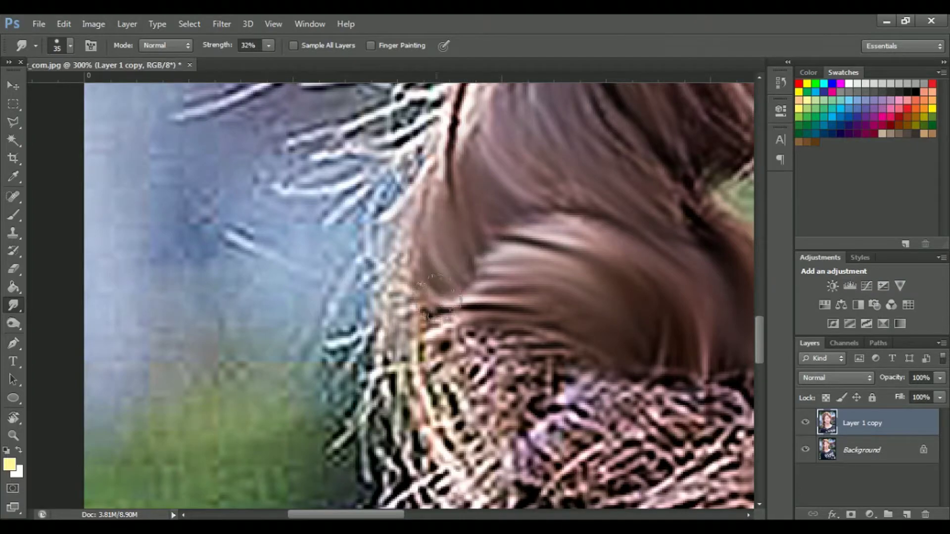
pyautogui.scroll(-2, 441, 317)
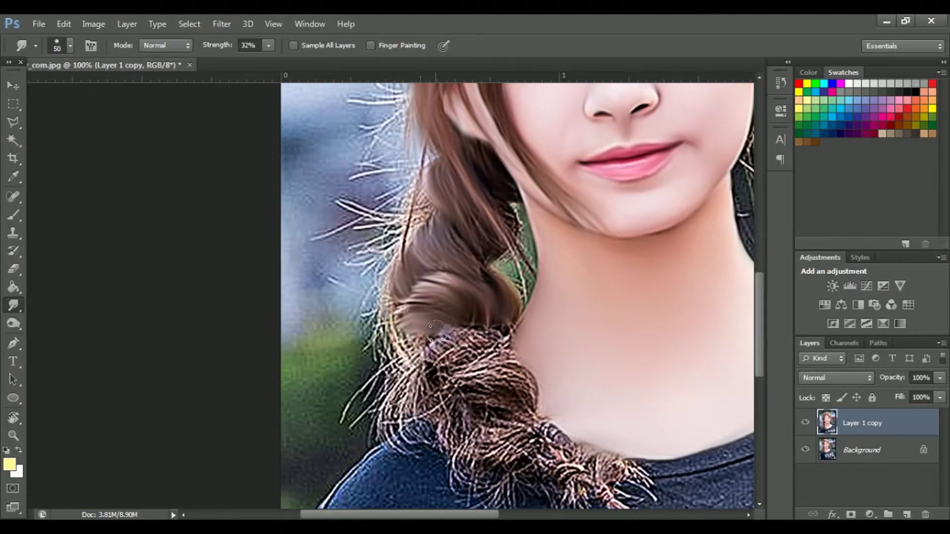
# Smear the braid hair rightward, then down and to the left.
pyautogui.scroll(2, 436, 330)
pyautogui.scroll(1, 389, 212)
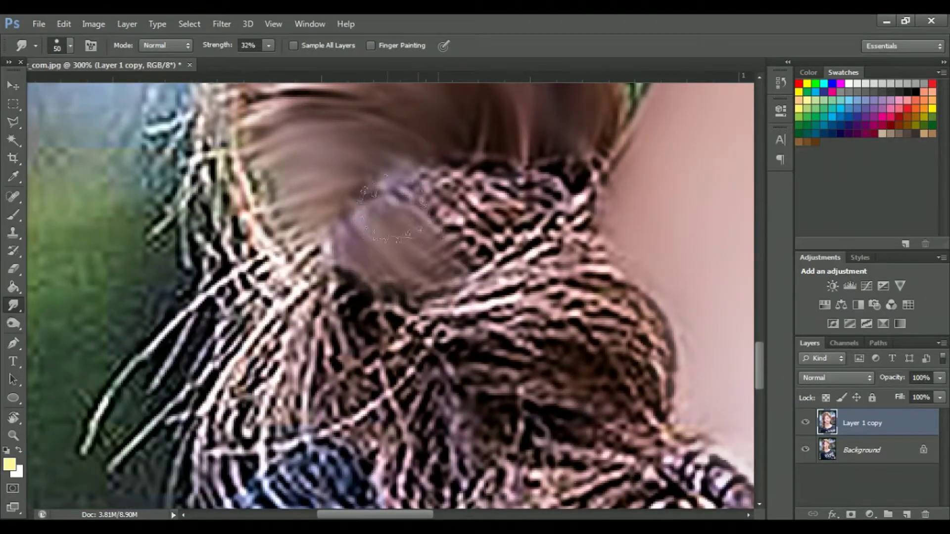
pyautogui.moveTo(391, 211); pyautogui.dragTo(519, 198)
pyautogui.moveTo(336, 262); pyautogui.dragTo(233, 420)
pyautogui.moveTo(297, 262); pyautogui.dragTo(197, 470)
# Sweep the braid hair down and to the right.
pyautogui.hscroll(-1, 299, 297)
pyautogui.moveTo(299, 294); pyautogui.dragTo(213, 406)
pyautogui.scroll(-1, 307, 223)
pyautogui.hscroll(2, 307, 222)
pyautogui.moveTo(376, 257); pyautogui.dragTo(594, 347)
pyautogui.moveTo(520, 277); pyautogui.dragTo(608, 396)
pyautogui.moveTo(465, 230); pyautogui.dragTo(519, 190)
# Smudge the lower-right braid and smear brown hair down over the patterned braid.
pyautogui.hscroll(-2, 495, 198)
pyautogui.scroll(-1, 495, 198)
pyautogui.moveTo(554, 232); pyautogui.dragTo(644, 322)
pyautogui.moveTo(594, 238); pyautogui.dragTo(671, 174)
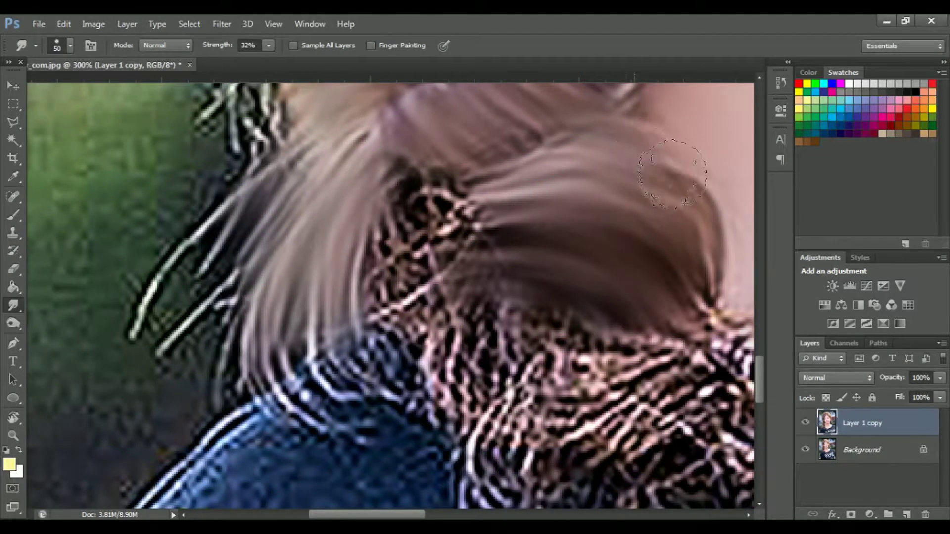
pyautogui.moveTo(524, 169); pyautogui.dragTo(396, 233)
pyautogui.moveTo(445, 198); pyautogui.dragTo(366, 302)
pyautogui.moveTo(514, 247); pyautogui.dragTo(425, 406)
pyautogui.moveTo(505, 297)
pyautogui.mouseDown()
pyautogui.moveTo(540, 337)
pyautogui.moveTo(424, 254)
pyautogui.mouseUp()
# Smooth the braid strands into soft locks and smear the grey patch down-right.
pyautogui.hotkey('ctrl', '-')
pyautogui.hotkey('ctrl', '-')
pyautogui.hotkey('ctrl', '-')
pyautogui.hotkey('ctrl', '-')
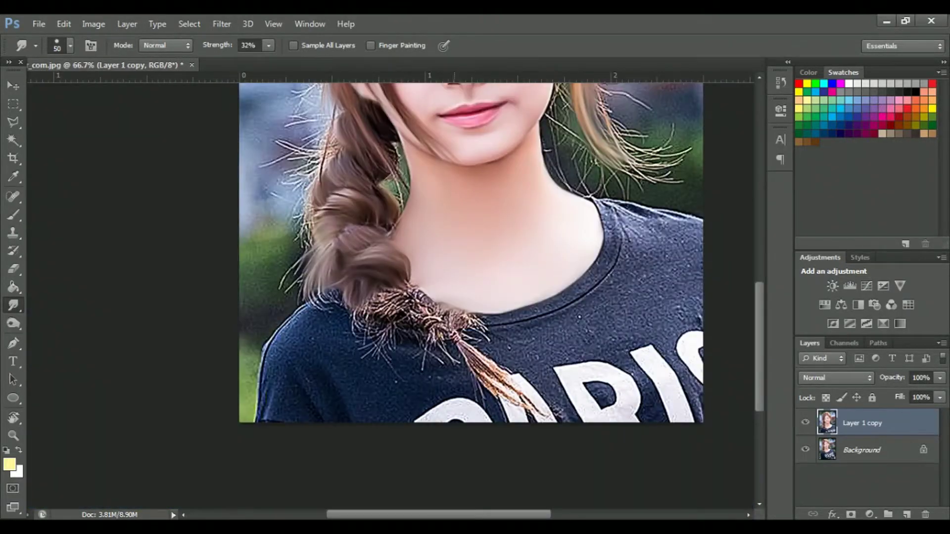
pyautogui.hotkey('ctrl', '+')
pyautogui.hotkey('ctrl', '+')
pyautogui.moveTo(445, 316)
pyautogui.mouseDown()
pyautogui.moveTo(356, 282)
pyautogui.moveTo(336, 356)
pyautogui.mouseUp()
pyautogui.moveTo(475, 322); pyautogui.dragTo(339, 355)
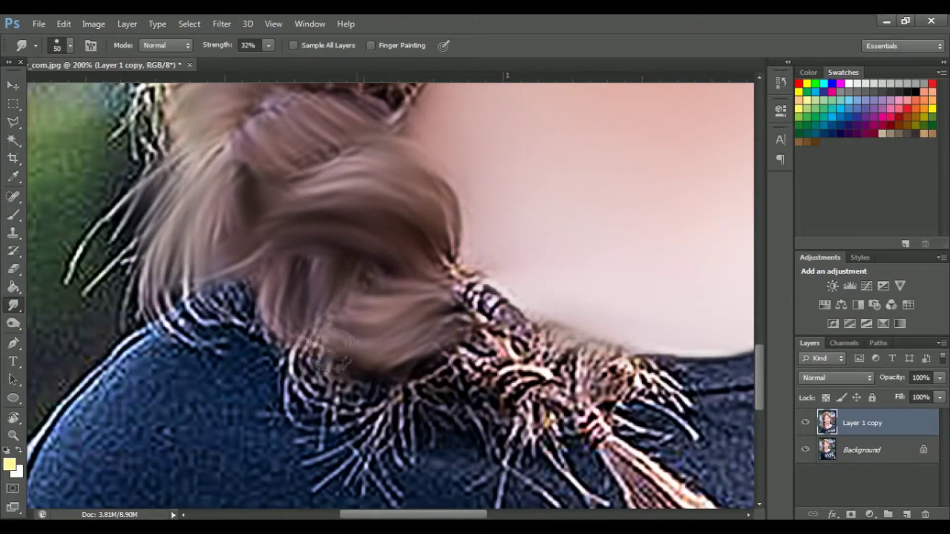
pyautogui.moveTo(494, 303)
pyautogui.mouseDown()
pyautogui.moveTo(515, 340)
pyautogui.moveTo(598, 391)
pyautogui.mouseUp()
# Pull the braid hair down over the collar and smooth the nearby shirt.
pyautogui.moveTo(525, 357); pyautogui.dragTo(569, 415)
pyautogui.moveTo(465, 347); pyautogui.dragTo(535, 411)
pyautogui.moveTo(347, 356)
pyautogui.mouseDown()
pyautogui.moveTo(397, 397)
pyautogui.moveTo(361, 480)
pyautogui.mouseUp()
pyautogui.moveTo(337, 326); pyautogui.dragTo(287, 441)
pyautogui.moveTo(263, 297); pyautogui.dragTo(178, 346)
pyautogui.moveTo(222, 307); pyautogui.dragTo(142, 349)
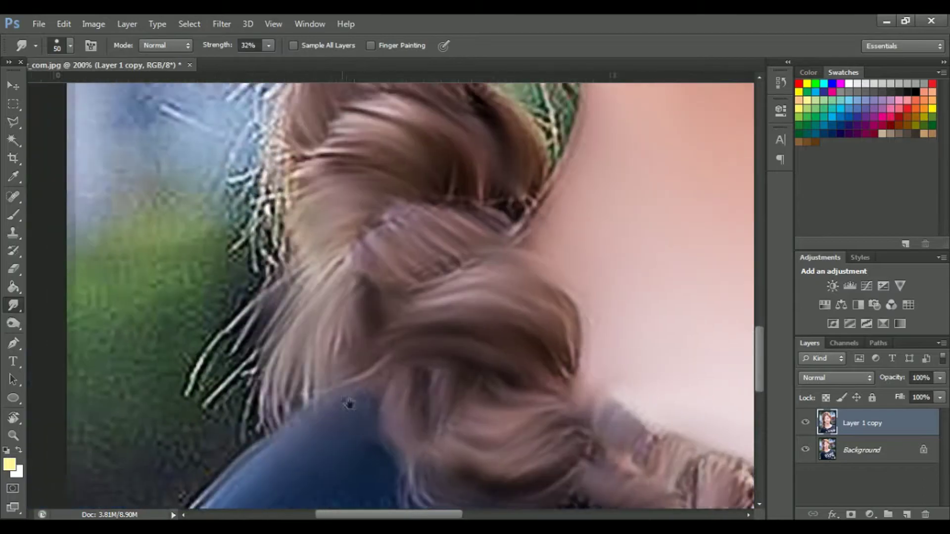
# With a larger brush, drag the hair tail over the collar and blend in the dark shirt.
pyautogui.moveTo(228, 291); pyautogui.dragTo(359, 410)
pyautogui.press(']')
pyautogui.press(']')
pyautogui.press(']')
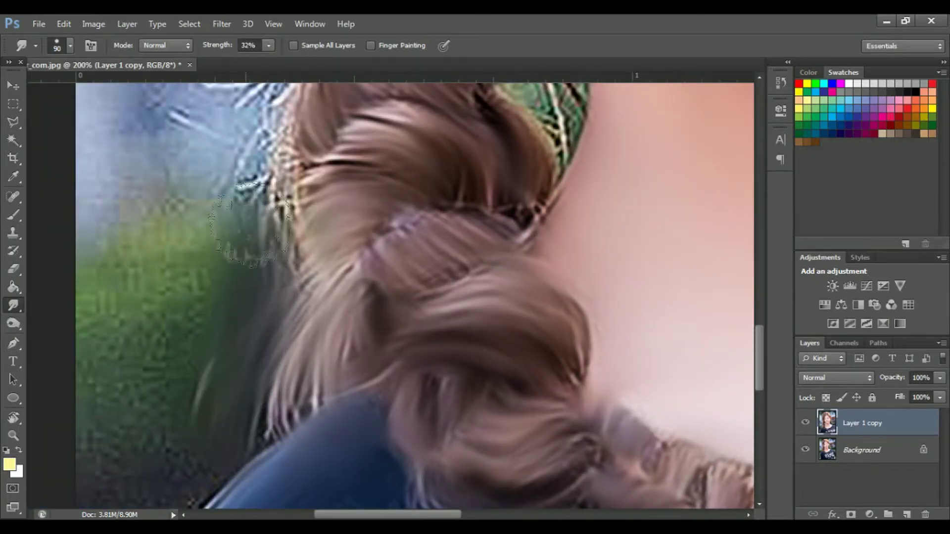
pyautogui.scroll(-5, 245, 296)
pyautogui.hscroll(2, 247, 368)
pyautogui.moveTo(502, 353); pyautogui.dragTo(569, 396)
pyautogui.scroll(-3, 544, 371)
pyautogui.hscroll(3, 544, 371)
pyautogui.moveTo(426, 247); pyautogui.dragTo(618, 475)
pyautogui.moveTo(430, 232)
pyautogui.mouseDown()
pyautogui.moveTo(381, 306)
pyautogui.moveTo(350, 382)
pyautogui.mouseUp()
pyautogui.scroll(-2, 350, 382)
pyautogui.hscroll(-3, 350, 382)
pyautogui.moveTo(413, 361); pyautogui.dragTo(330, 315)
# Flatten the speckled shirt texture between the hair and the letters.
pyautogui.press(']')
pyautogui.press(']')
pyautogui.press(']')
pyautogui.hscroll(-5, 346, 297)
pyautogui.scroll(-2, 347, 297)
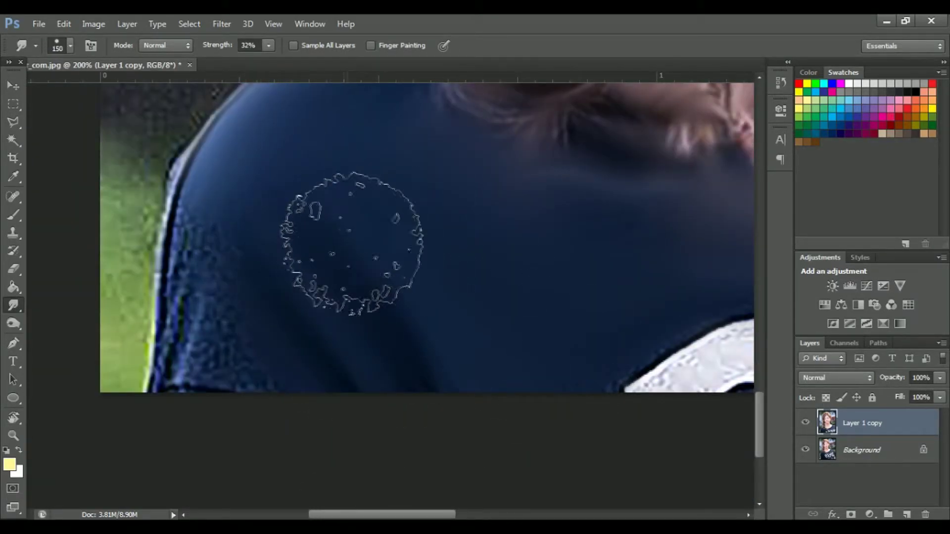
pyautogui.press('[')
pyautogui.press('[')
pyautogui.press('[')
pyautogui.hscroll(5, 382, 360)
pyautogui.scroll(1, 382, 360)
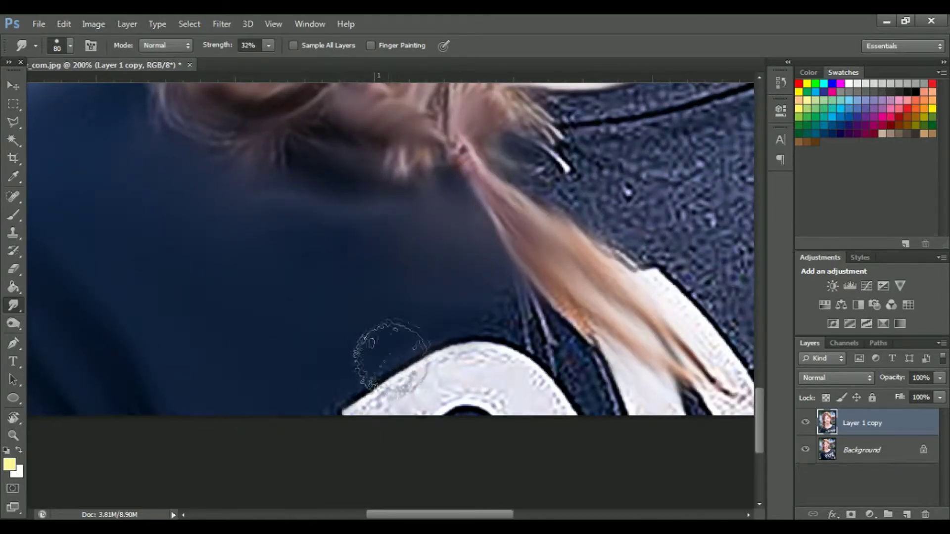
pyautogui.hscroll(3, 382, 360)
pyautogui.hscroll(2, 318, 314)
pyautogui.scroll(-1, 318, 314)
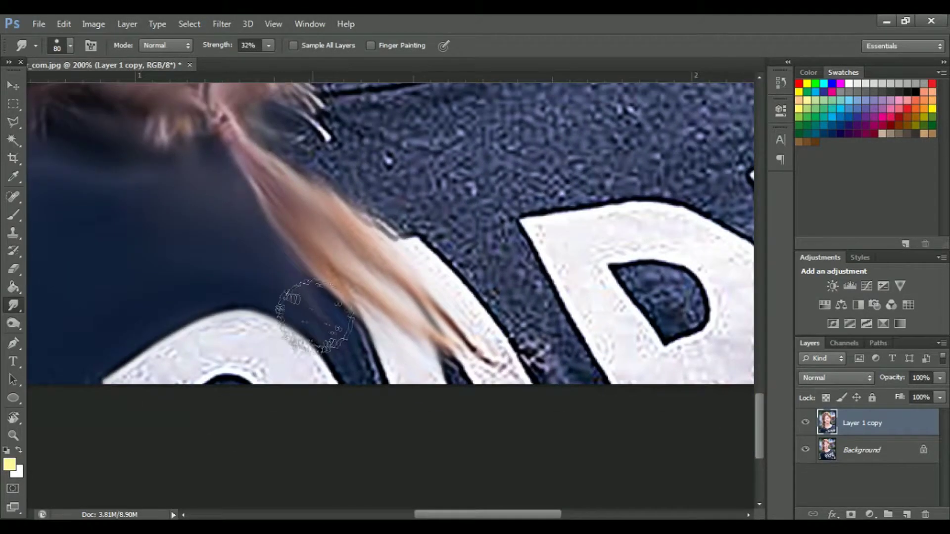
pyautogui.scroll(3, 310, 315)
pyautogui.hscroll(2, 311, 315)
pyautogui.scroll(2, 220, 316)
pyautogui.moveTo(220, 317)
pyautogui.mouseDown()
pyautogui.moveTo(361, 371)
pyautogui.moveTo(255, 307)
pyautogui.moveTo(356, 297)
pyautogui.moveTo(519, 359)
pyautogui.mouseUp()
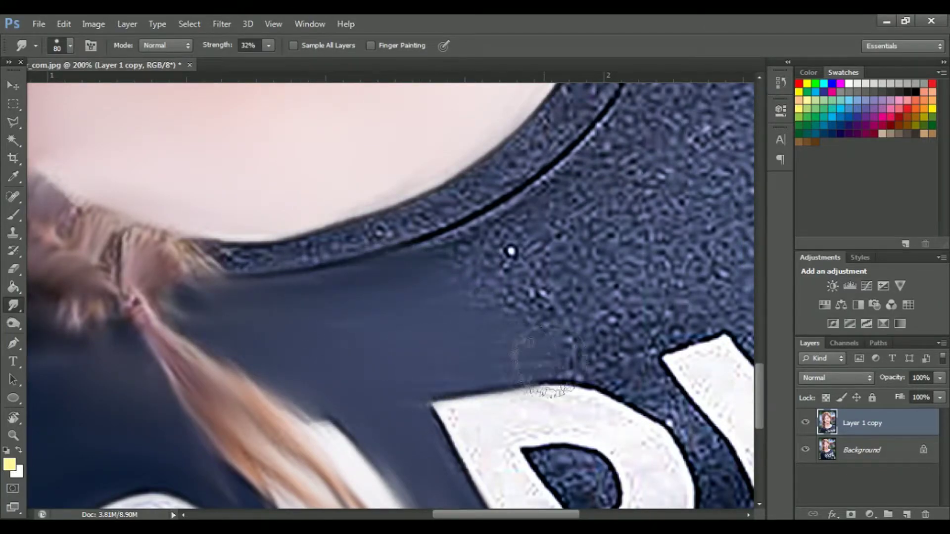
# Smear dark blue over the tops of the white letters.
pyautogui.scroll(-3, 410, 381)
pyautogui.hscroll(3, 409, 381)
pyautogui.moveTo(445, 356)
pyautogui.mouseDown()
pyautogui.moveTo(381, 286)
pyautogui.moveTo(454, 403)
pyautogui.mouseUp()
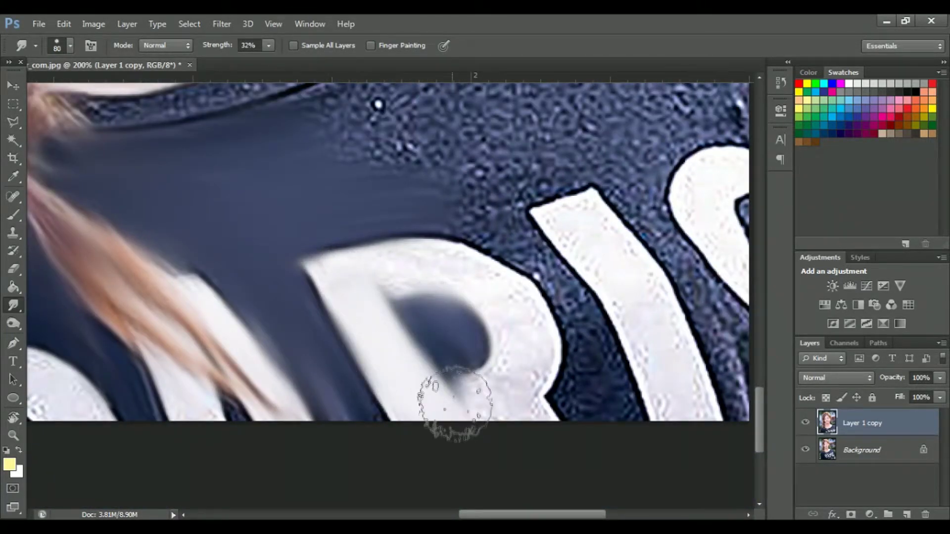
pyautogui.scroll(3, 381, 445)
pyautogui.hscroll(4, 381, 445)
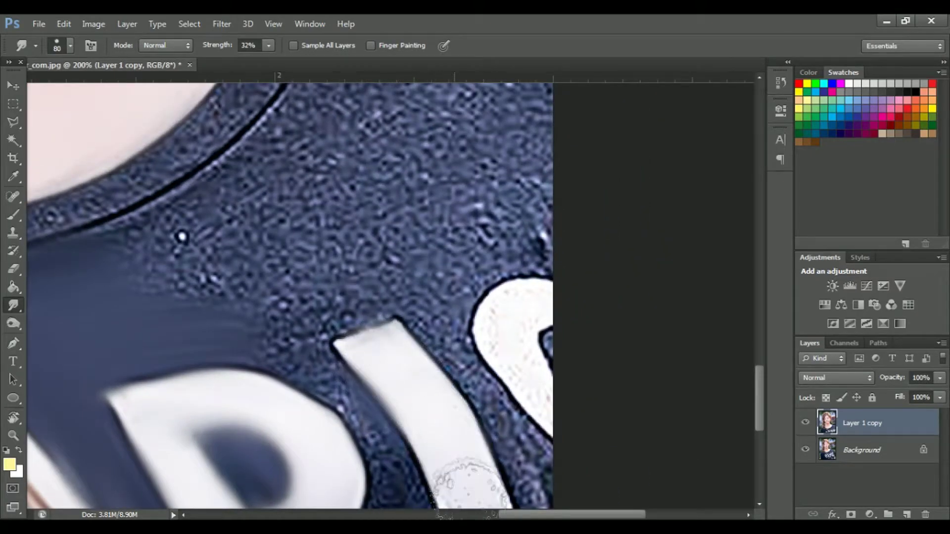
pyautogui.scroll(-2, 470, 485)
pyautogui.scroll(3, 350, 476)
pyautogui.hscroll(-3, 350, 477)
pyautogui.moveTo(415, 472)
pyautogui.mouseDown()
pyautogui.moveTo(314, 356)
pyautogui.moveTo(202, 286)
pyautogui.mouseUp()
# Enlarge the brush slightly and smooth the left part of the textured neckline band.
pyautogui.press(']')
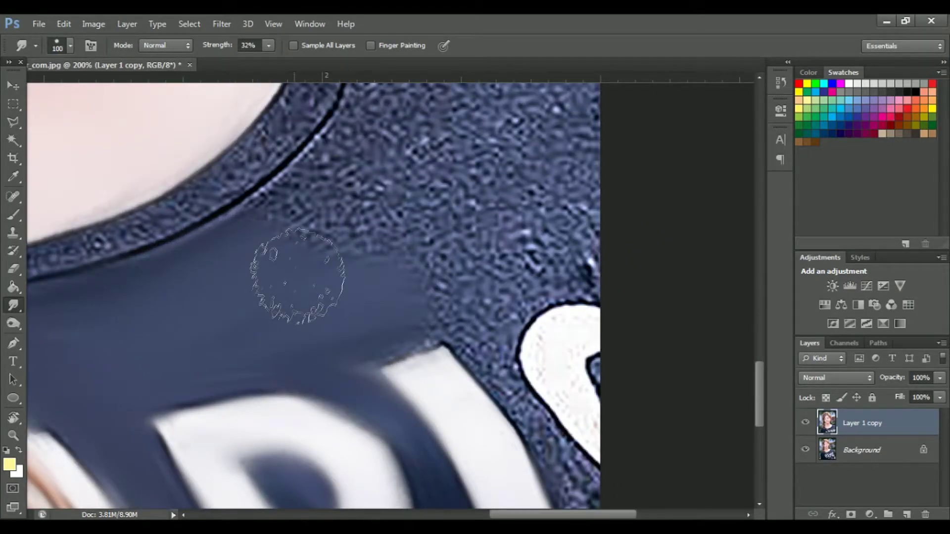
pyautogui.scroll(-2, 298, 276)
pyautogui.hscroll(2, 298, 276)
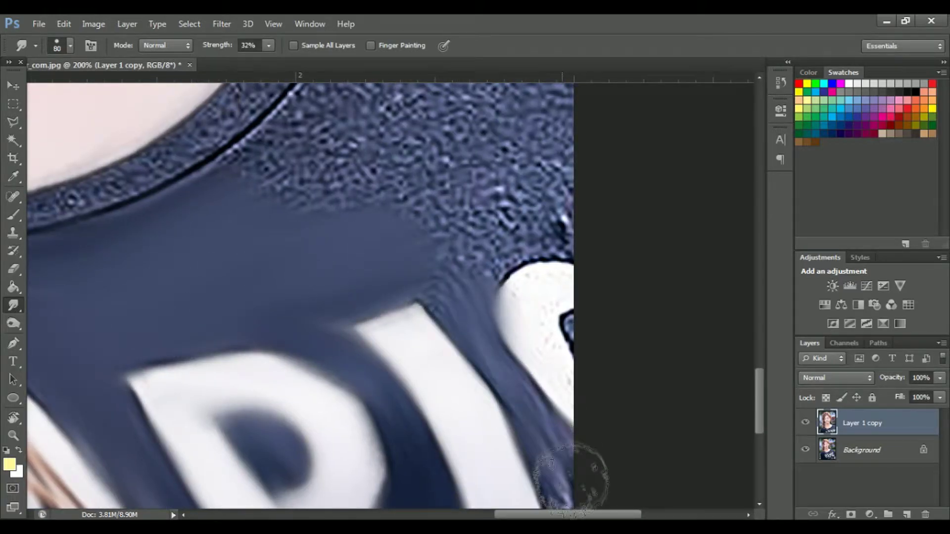
pyautogui.scroll(3, 494, 225)
pyautogui.hscroll(-1, 494, 225)
pyautogui.scroll(2, 445, 228)
pyautogui.hscroll(-3, 445, 228)
pyautogui.moveTo(202, 339); pyautogui.dragTo(287, 350)
# Smudge the neckline band into a flat blue fold with a larger brush.
pyautogui.hscroll(2, 346, 322)
pyautogui.scroll(3, 370, 349)
pyautogui.hscroll(2, 370, 349)
pyautogui.moveTo(376, 237); pyautogui.dragTo(351, 396)
pyautogui.press(']')
pyautogui.press(']')
pyautogui.moveTo(415, 222); pyautogui.dragTo(618, 262)
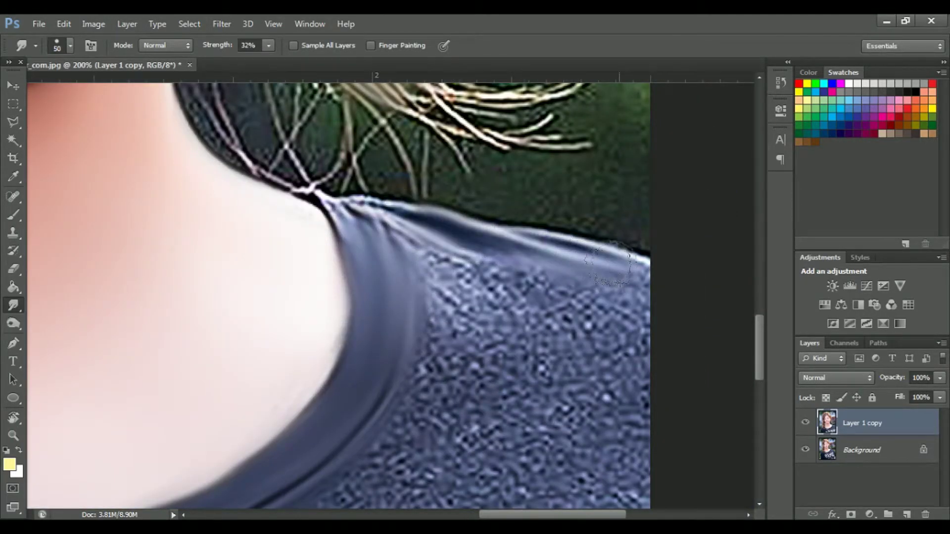
pyautogui.moveTo(396, 232); pyautogui.dragTo(634, 321)
pyautogui.moveTo(495, 297); pyautogui.dragTo(366, 222)
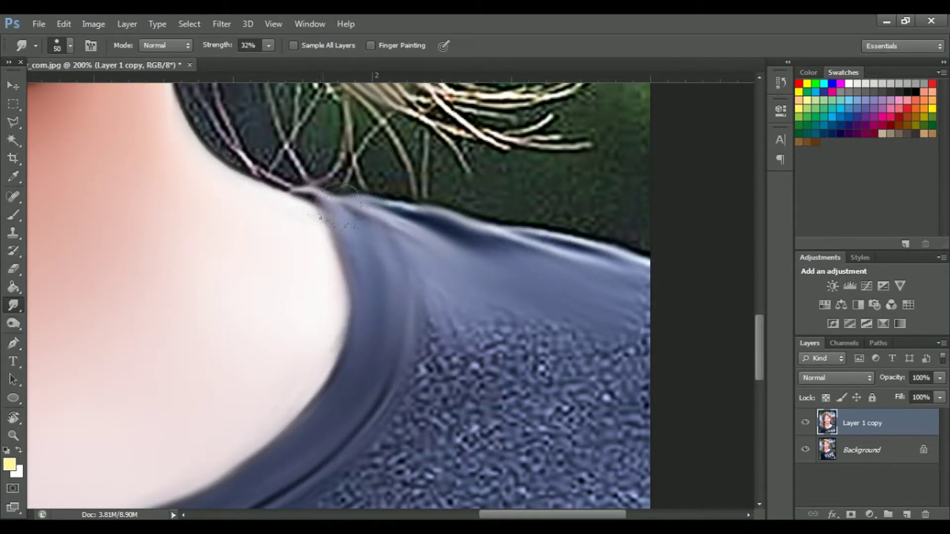
# Smooth the speckled white print and neckline into flat white, then review the shirt.
pyautogui.hotkey('ctrl', '-')
pyautogui.hotkey('ctrl', '-')
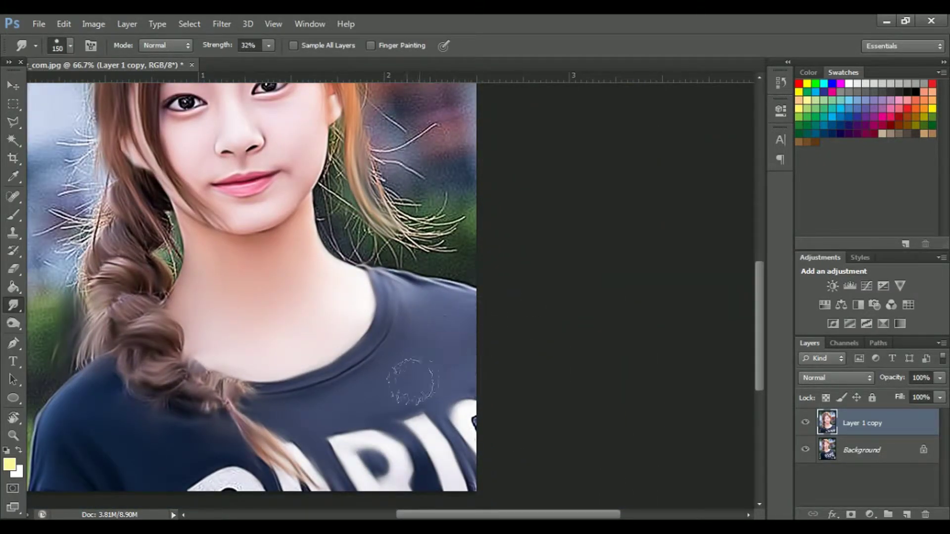
pyautogui.hotkey('ctrl', '+')
pyautogui.press('[')
pyautogui.press('[')
pyautogui.press('[')
pyautogui.hotkey('ctrl', '+')
pyautogui.hotkey('ctrl', '+')
pyautogui.press('[')
pyautogui.press('[')
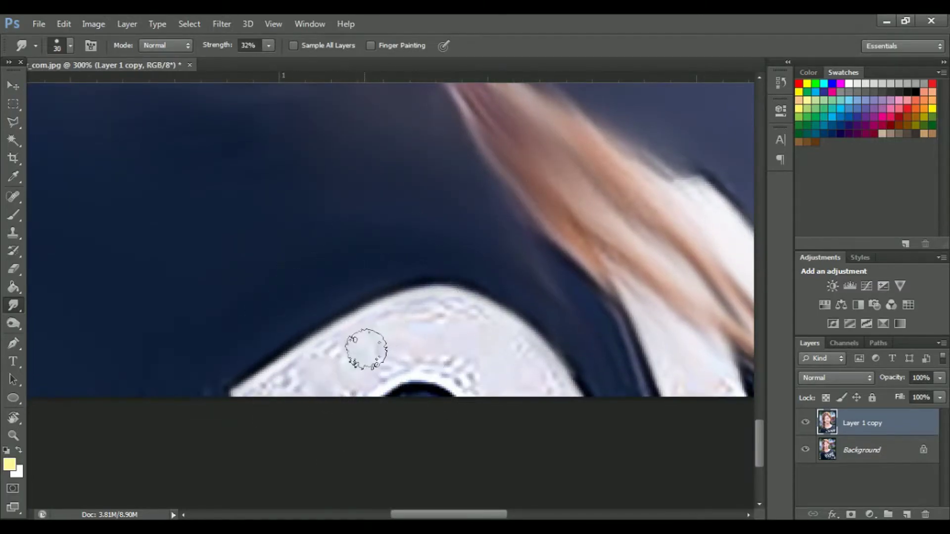
pyautogui.moveTo(366, 349); pyautogui.dragTo(254, 403)
pyautogui.press(']')
pyautogui.press(']')
pyautogui.press(']')
pyautogui.moveTo(409, 339)
pyautogui.mouseDown()
pyautogui.moveTo(509, 382)
pyautogui.moveTo(336, 396)
pyautogui.mouseUp()
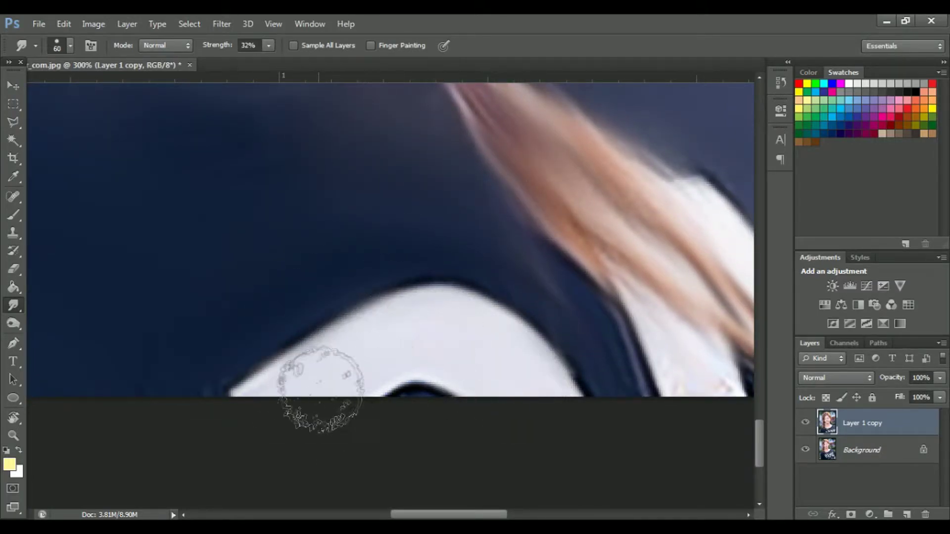
pyautogui.moveTo(345, 357); pyautogui.dragTo(173, 346)
pyautogui.moveTo(495, 297); pyautogui.dragTo(335, 277)
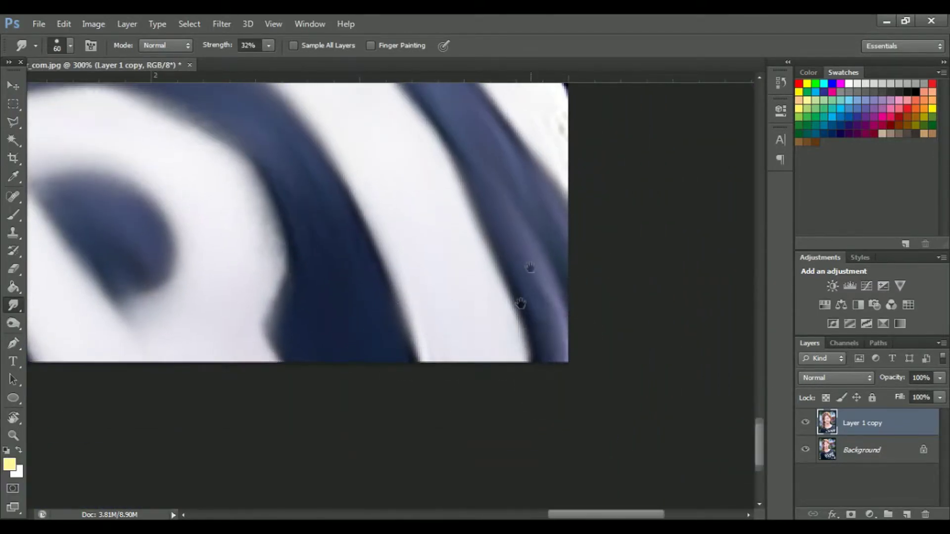
pyautogui.moveTo(530, 262); pyautogui.dragTo(466, 350)
pyautogui.hotkey('ctrl', '-')
pyautogui.hotkey('ctrl', '-')
pyautogui.hotkey('ctrl', '-')
pyautogui.hotkey('ctrl', '-')
# Save the portrait as a Photoshop (*.PSD) file.
pyautogui.hotkey('ctrl', 'shift', 's')
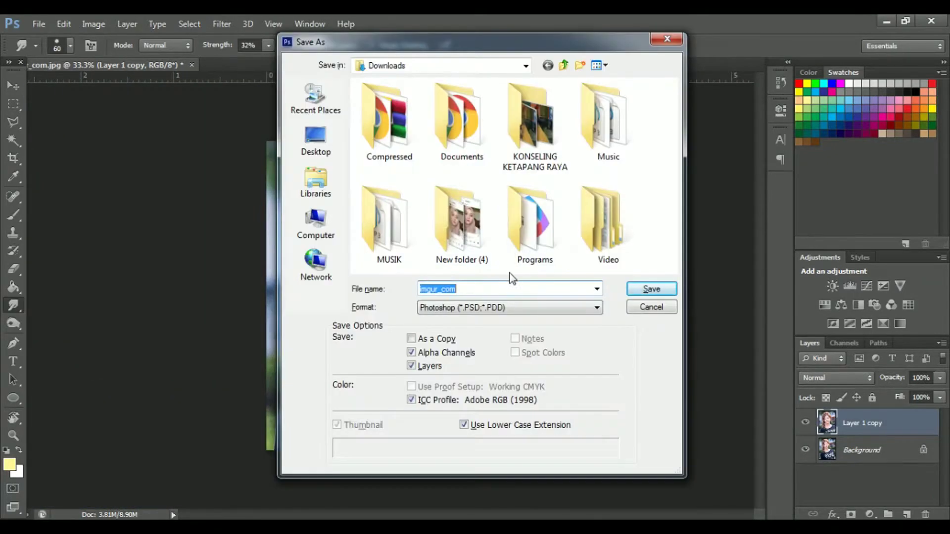
pyautogui.press('Return')
pyautogui.hotkey('ctrl', '+')
pyautogui.hotkey('ctrl', '+')
# Smudge a small area, zoom out to the whole portrait and pick the Brush tool.
pyautogui.hotkey('ctrl', '+')
pyautogui.moveTo(267, 342); pyautogui.dragTo(289, 364)
pyautogui.hotkey('ctrl', '+')
pyautogui.hotkey('ctrl', '-')
pyautogui.hotkey('ctrl', '-')
pyautogui.hotkey('ctrl', '-')
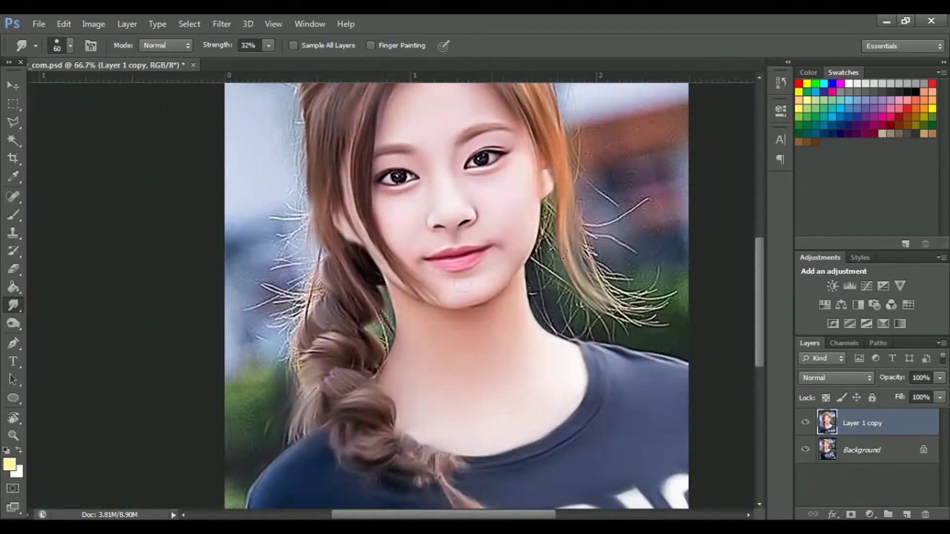
pyautogui.press('b')
pyautogui.scroll(3, 386, 291)
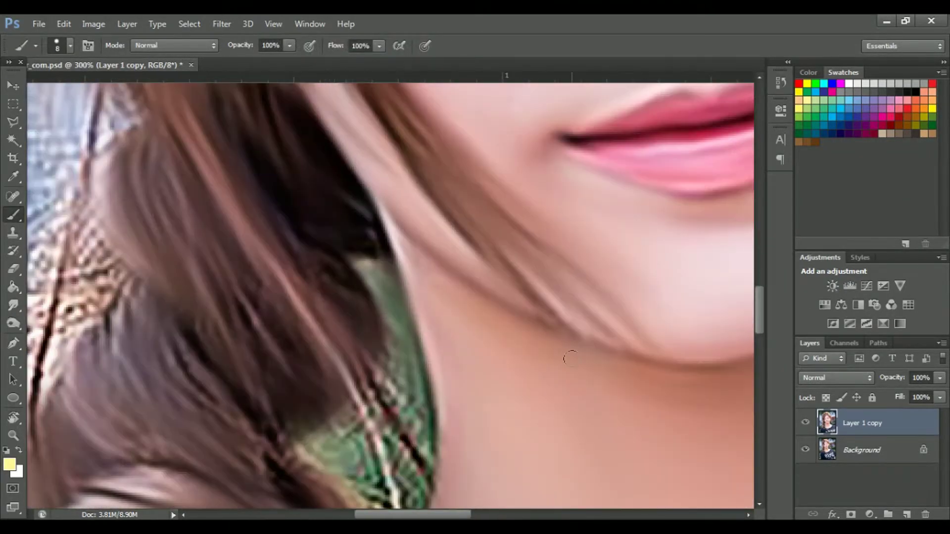
# Add a new empty Layer 1 and set the brush size to 1 px.
pyautogui.click(907, 514)
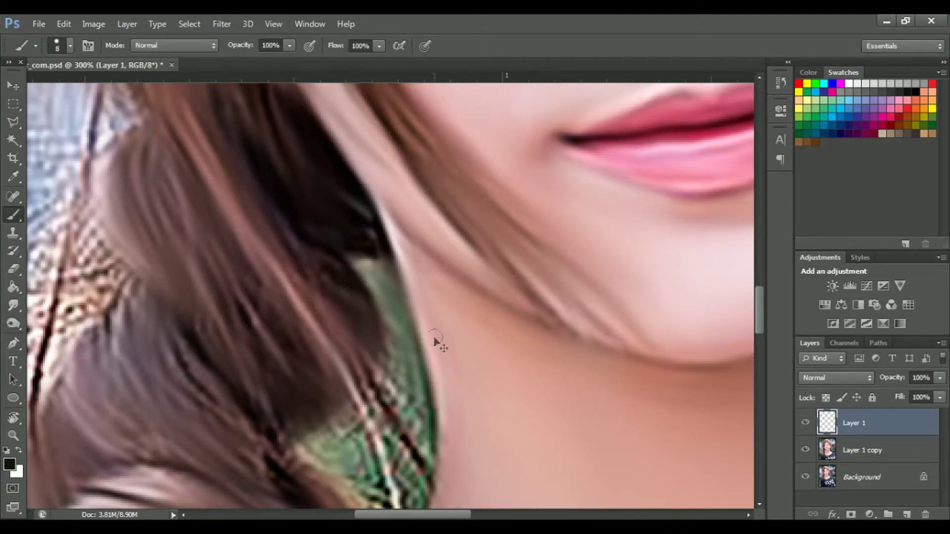
pyautogui.scroll(-5, 435, 341)
pyautogui.scroll(3, 434, 342)
pyautogui.scroll(2, 434, 342)
pyautogui.rightClick(431, 293)
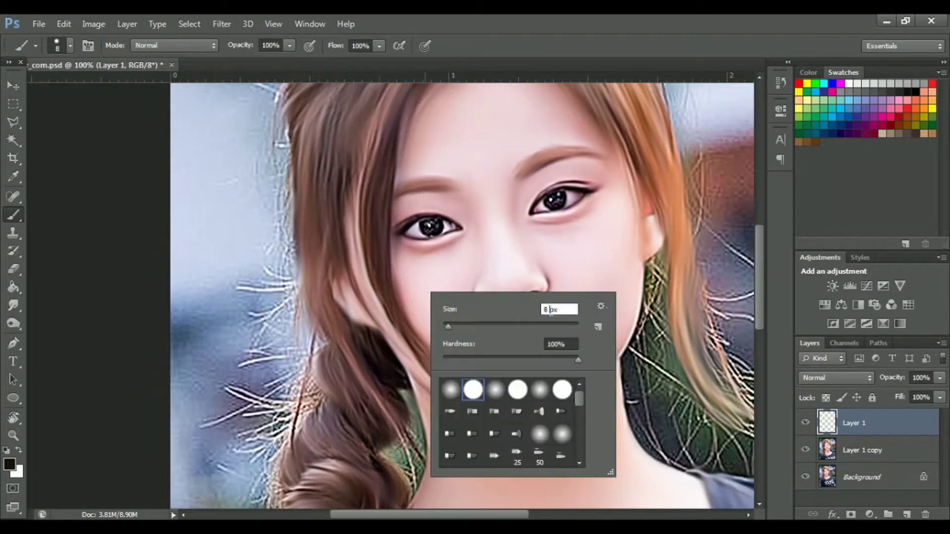
pyautogui.write('1')
pyautogui.press('Return')
pyautogui.rightClick(454, 296)
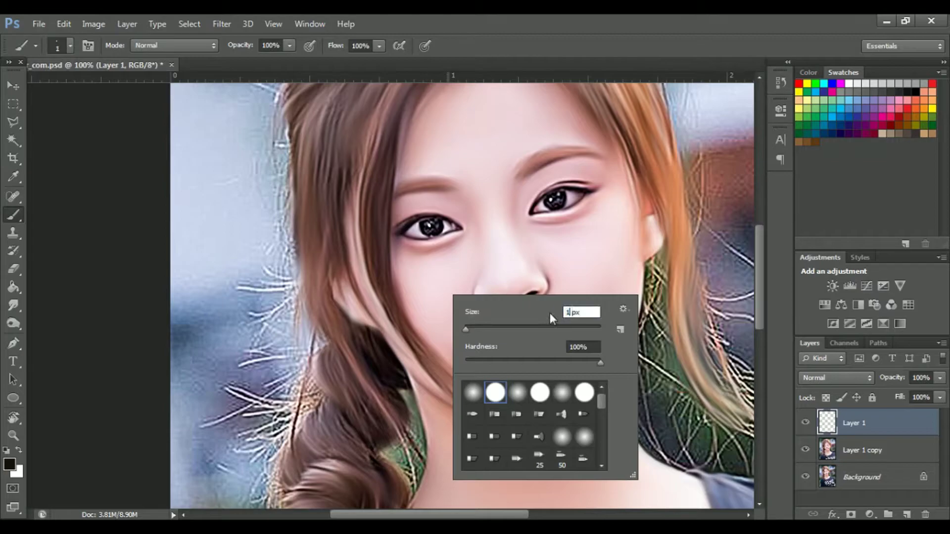
pyautogui.press('Escape')
# Rotate the canvas view about 40 degrees and bring the strands beside the face into view.
pyautogui.moveTo(550, 312); pyautogui.dragTo(720, 278)
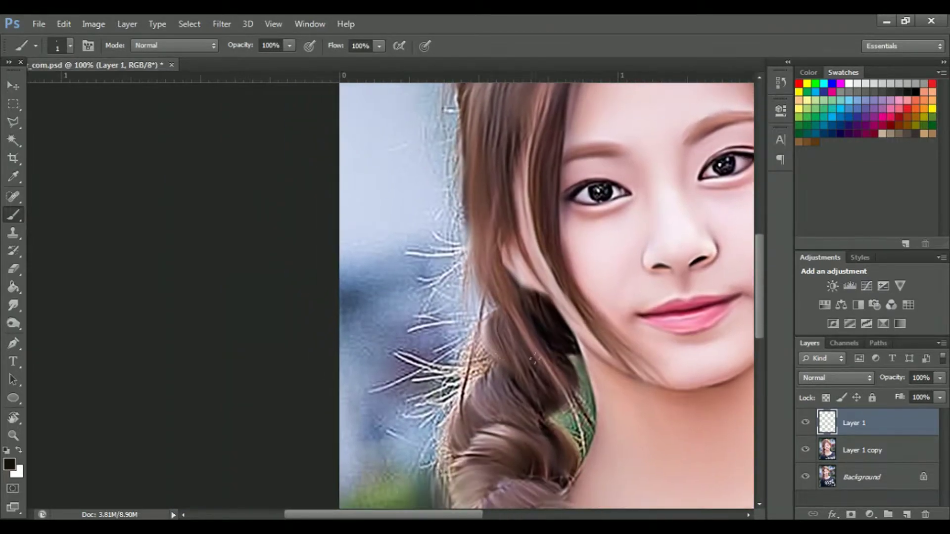
pyautogui.scroll(3, 468, 319)
pyautogui.press('r')
pyautogui.moveTo(453, 322)
pyautogui.mouseDown()
pyautogui.moveTo(320, 256)
pyautogui.moveTo(375, 277)
pyautogui.moveTo(414, 233)
pyautogui.mouseUp()
pyautogui.scroll(-5, 376, 278)
pyautogui.scroll(3, 376, 285)
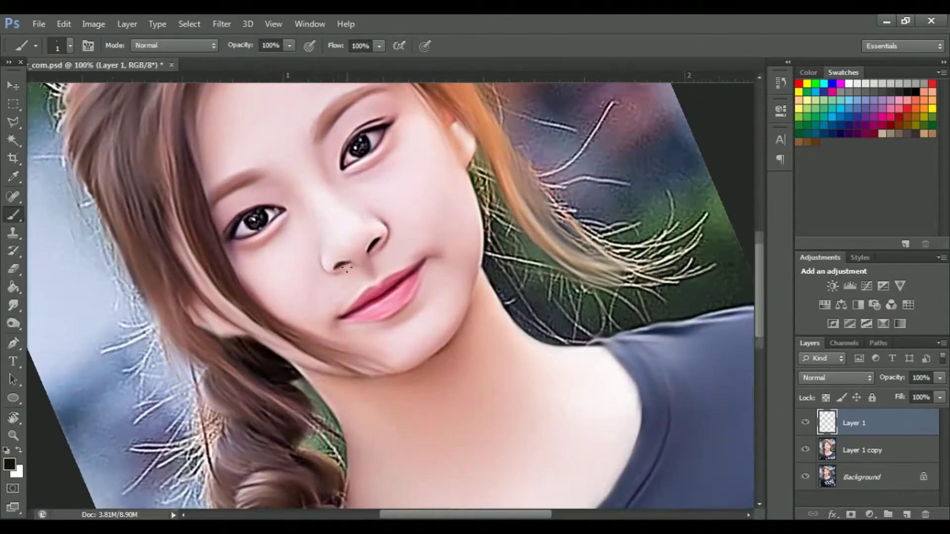
pyautogui.scroll(1, 349, 271)
pyautogui.moveTo(349, 271); pyautogui.dragTo(148, 247)
# On Layer 1 copy, smudge the loose hair beside the face into streaks.
pyautogui.press('r')
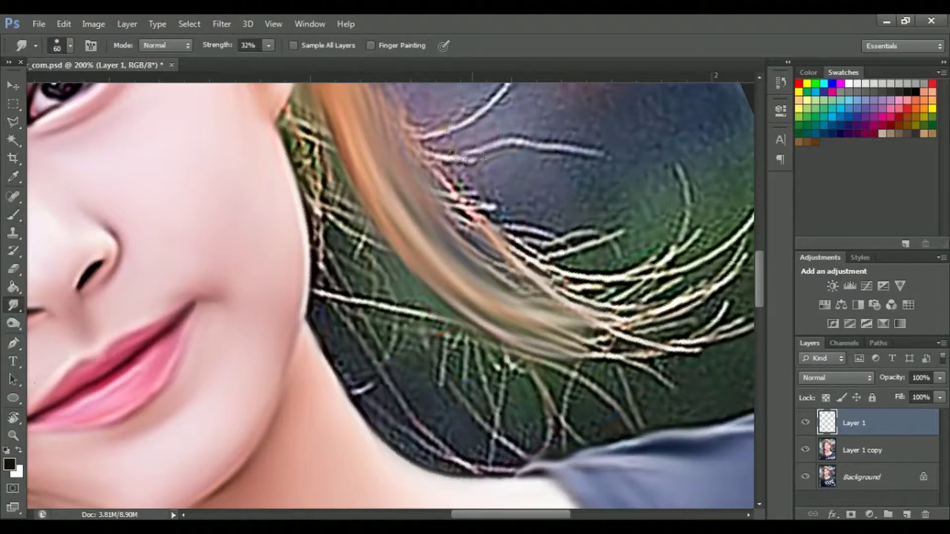
pyautogui.click(839, 448)
pyautogui.moveTo(520, 297); pyautogui.dragTo(692, 208)
pyautogui.moveTo(594, 297); pyautogui.dragTo(475, 297)
pyautogui.moveTo(643, 223); pyautogui.dragTo(475, 351)
# Streak the hair over the green background, then frame the top of the head.
pyautogui.moveTo(170, 99)
pyautogui.mouseDown()
pyautogui.moveTo(233, 230)
pyautogui.moveTo(257, 321)
pyautogui.mouseUp()
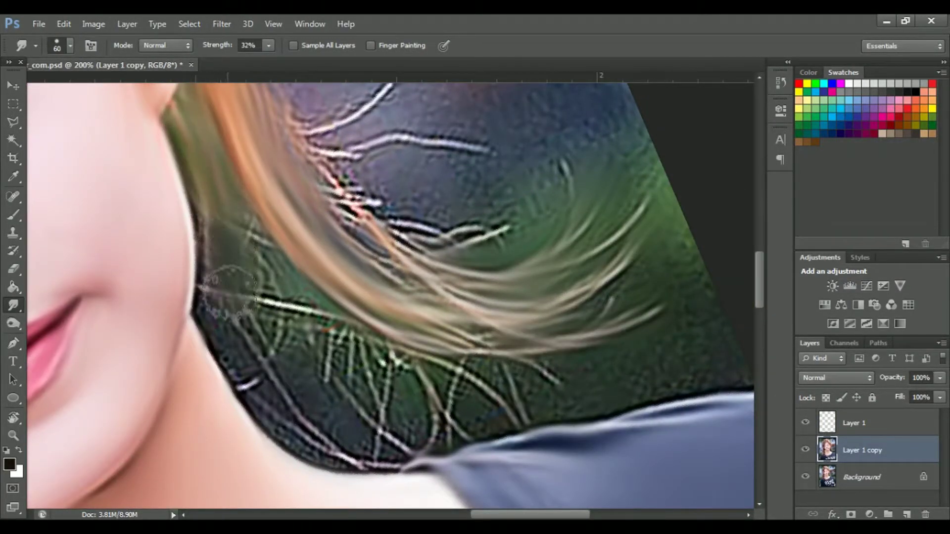
pyautogui.moveTo(208, 233); pyautogui.dragTo(326, 336)
pyautogui.scroll(-2, 227, 258)
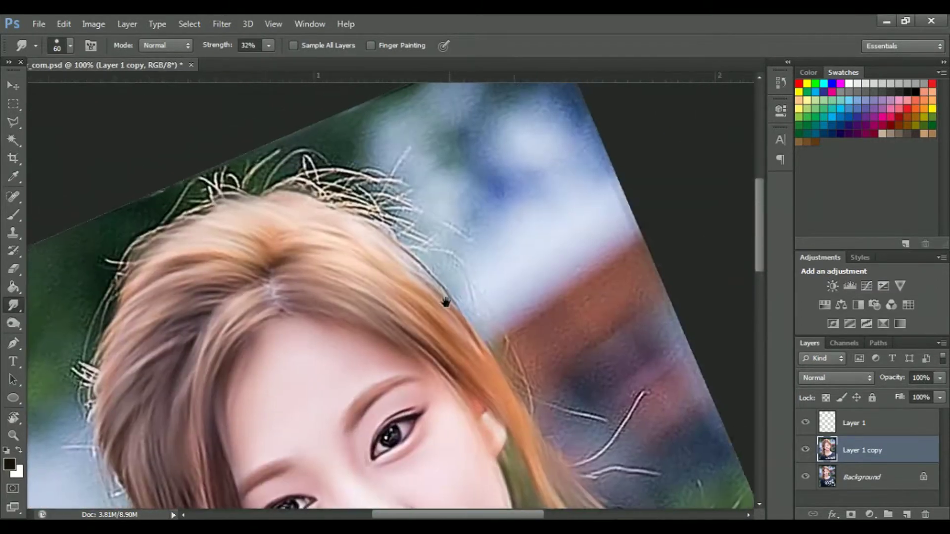
pyautogui.moveTo(444, 303); pyautogui.dragTo(435, 275)
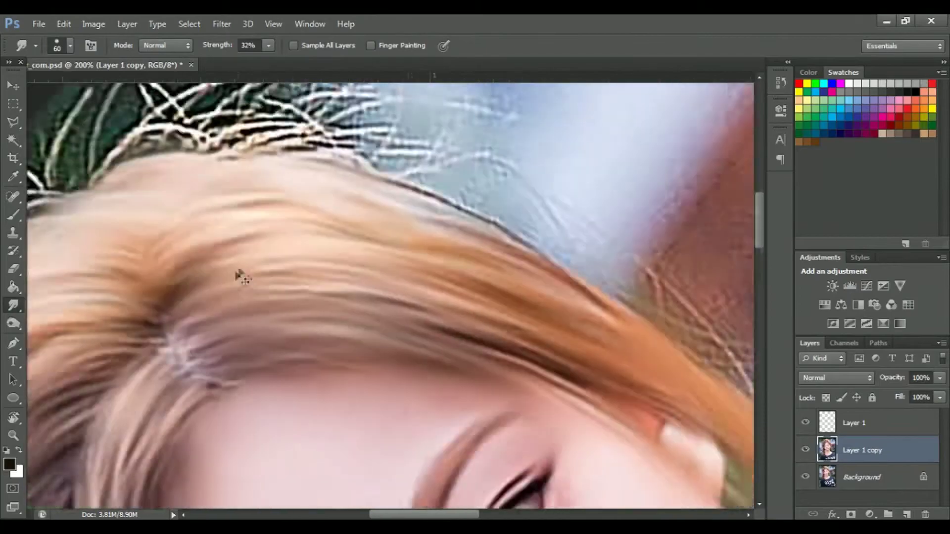
pyautogui.hotkey('ctrl', '+')
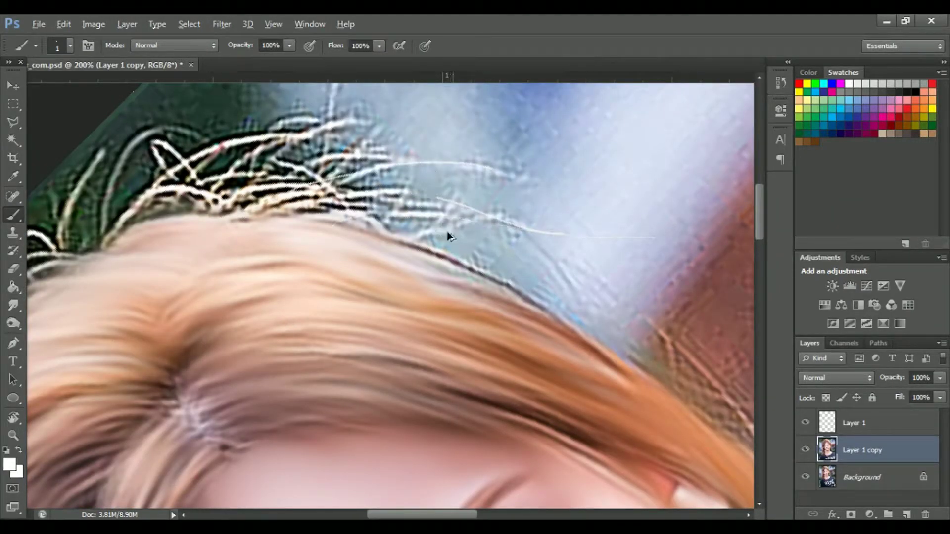
# Make Layer 1 active and zoom in on the hairline at the top of the head.
pyautogui.click(856, 419)
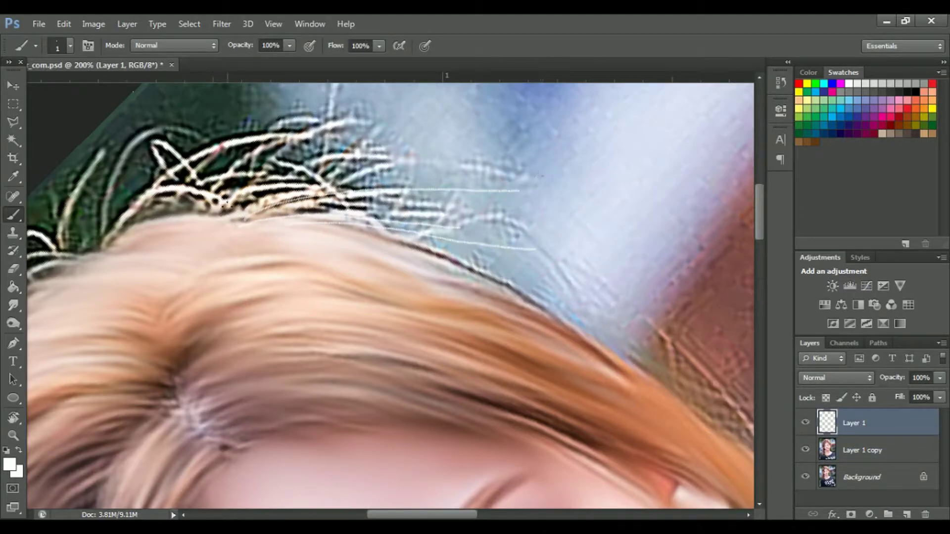
pyautogui.hotkey('ctrl', '-')
pyautogui.hotkey('ctrl', '+')
pyautogui.hotkey('ctrl', '+')
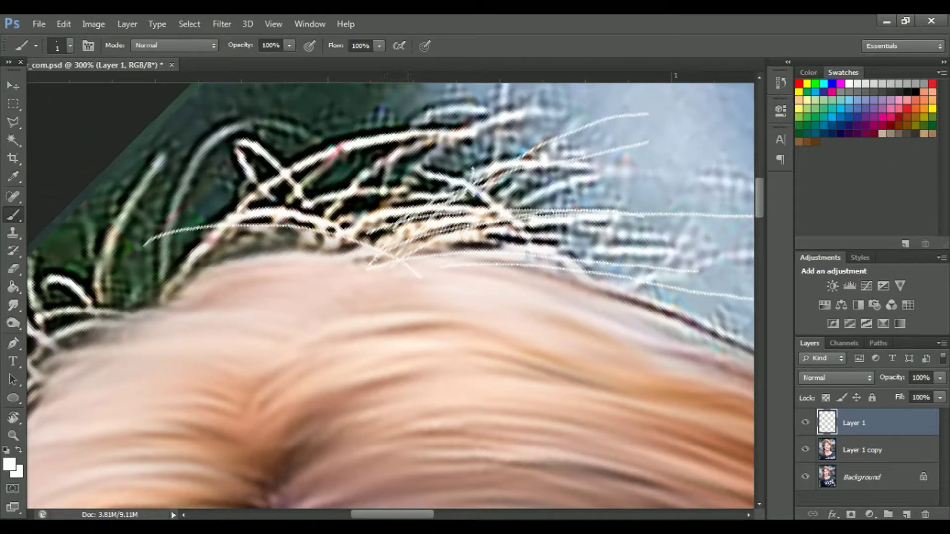
pyautogui.scroll(-3, 391, 292)
pyautogui.hscroll(3, 391, 292)
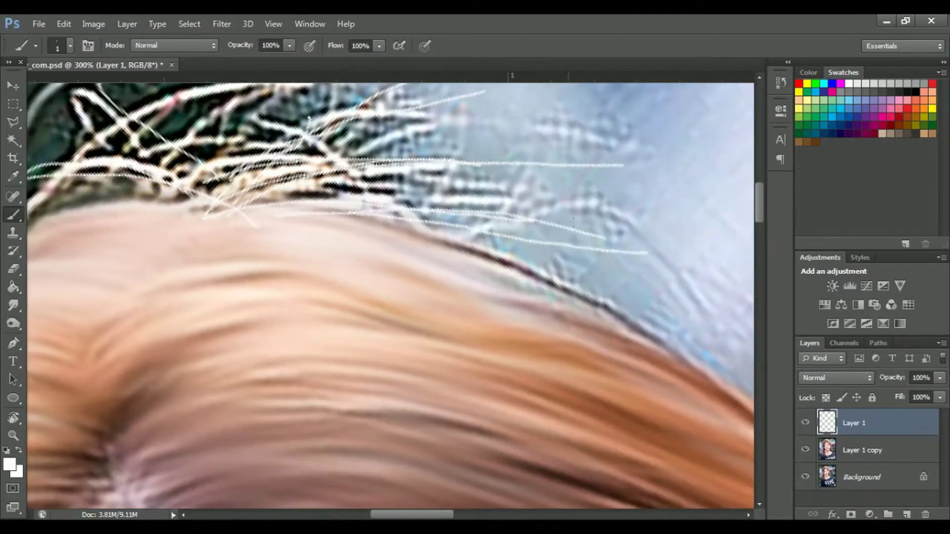
pyautogui.scroll(-4, 618, 267)
pyautogui.hscroll(5, 617, 267)
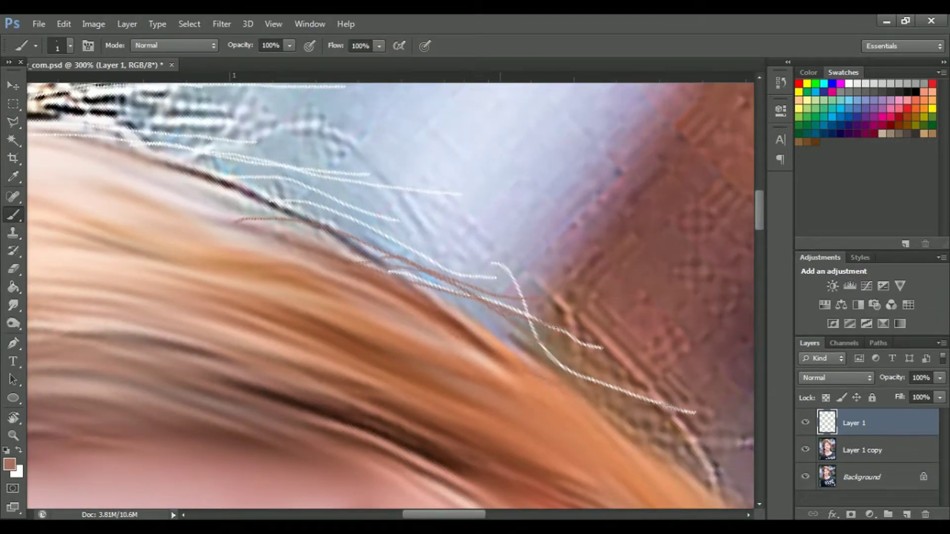
pyautogui.scroll(2, 464, 295)
pyautogui.hscroll(-3, 464, 296)
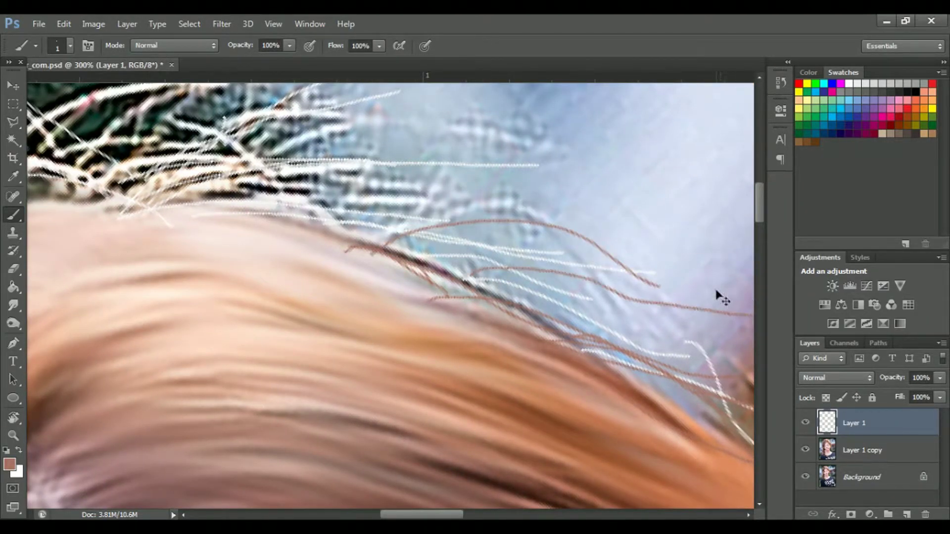
pyautogui.hotkey('ctrl', '-')
pyautogui.hotkey('ctrl', '-')
pyautogui.hotkey('ctrl', '-')
pyautogui.hotkey('ctrl', '+')
pyautogui.hotkey('ctrl', '+')
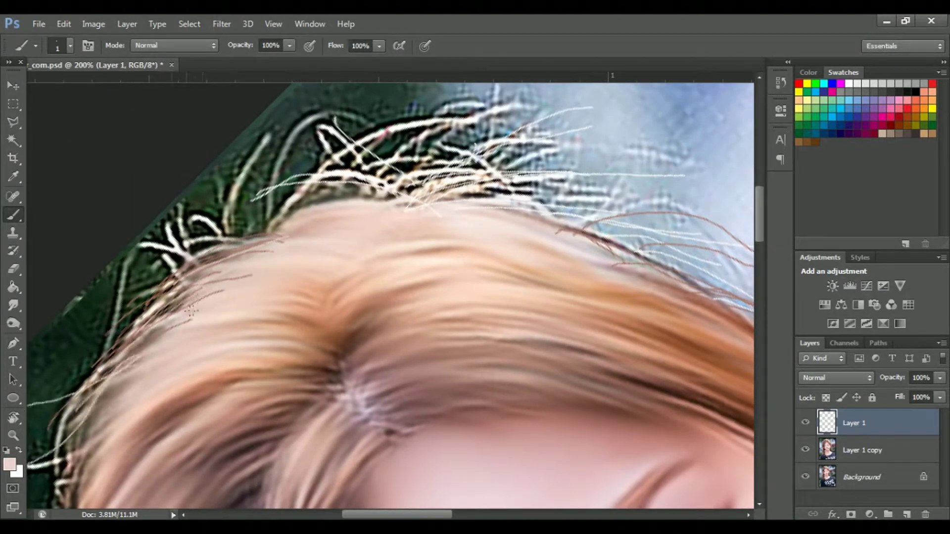
# Paint six thin 1 px white and light-brown hair strands over the top of the head.
pyautogui.moveTo(132, 220); pyautogui.dragTo(345, 181)
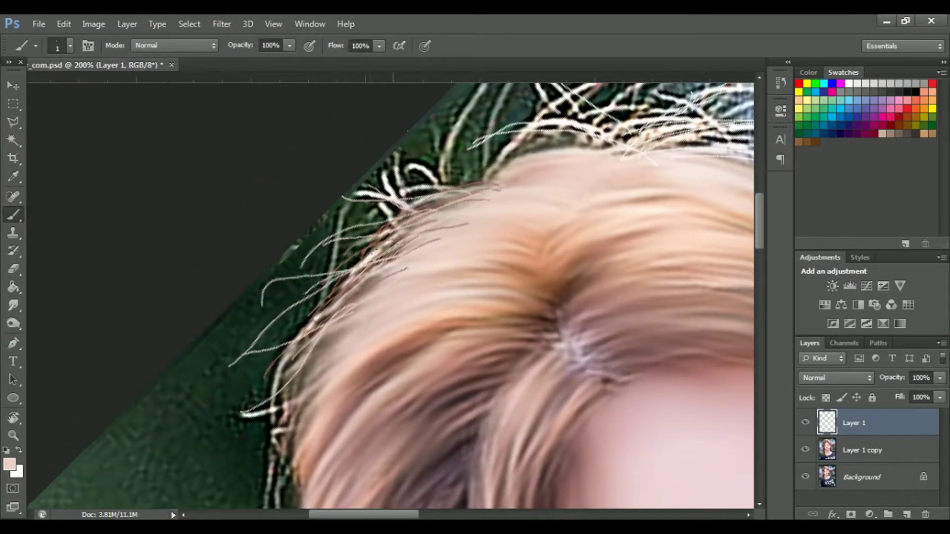
pyautogui.moveTo(221, 313); pyautogui.dragTo(151, 383)
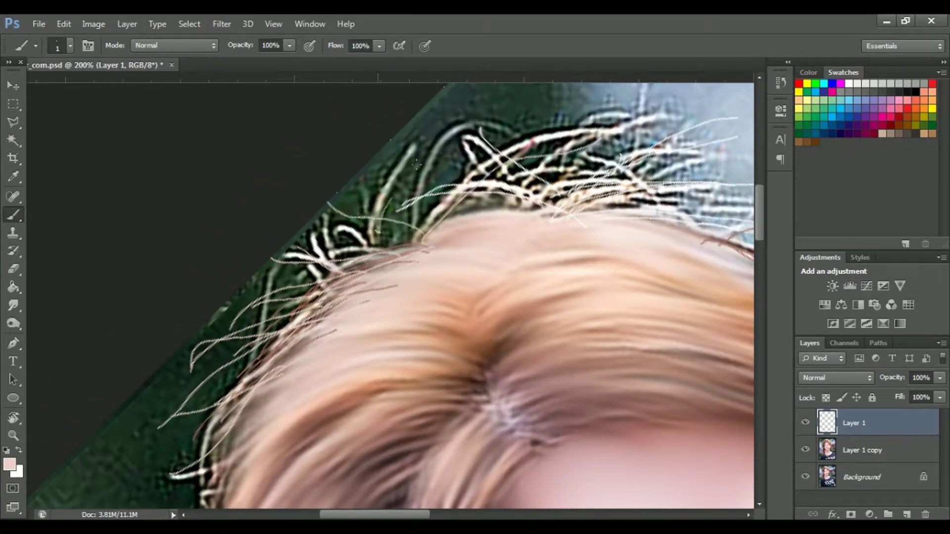
pyautogui.moveTo(490, 376); pyautogui.dragTo(410, 342)
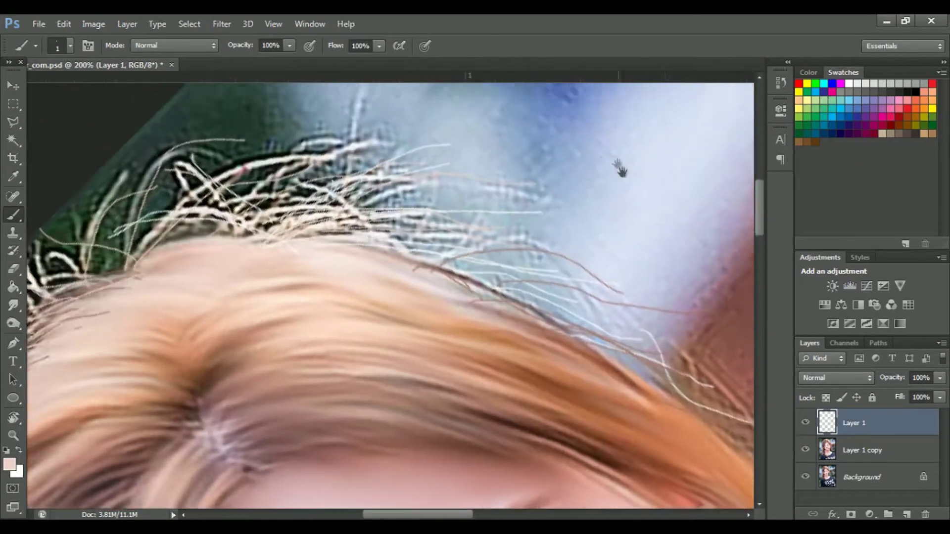
pyautogui.moveTo(634, 94); pyautogui.dragTo(447, 262)
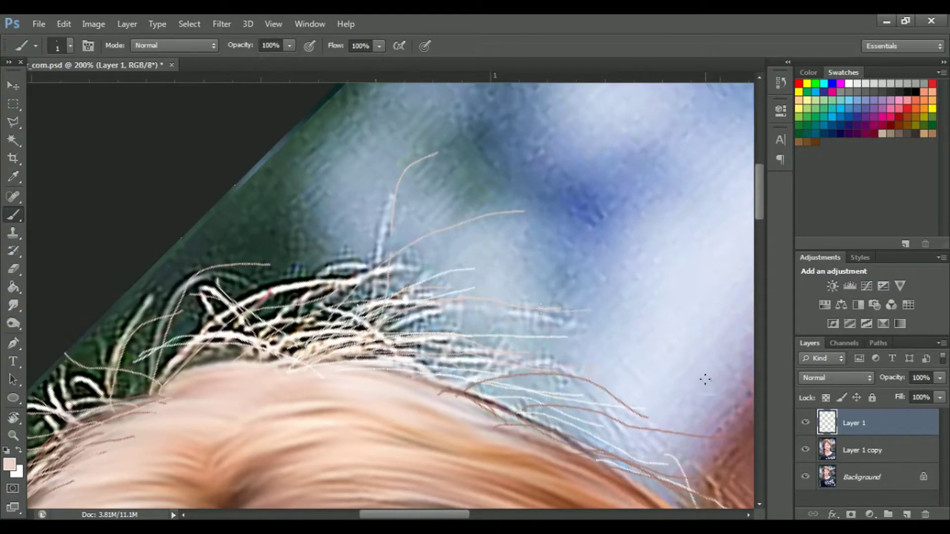
pyautogui.moveTo(705, 379); pyautogui.dragTo(495, 322)
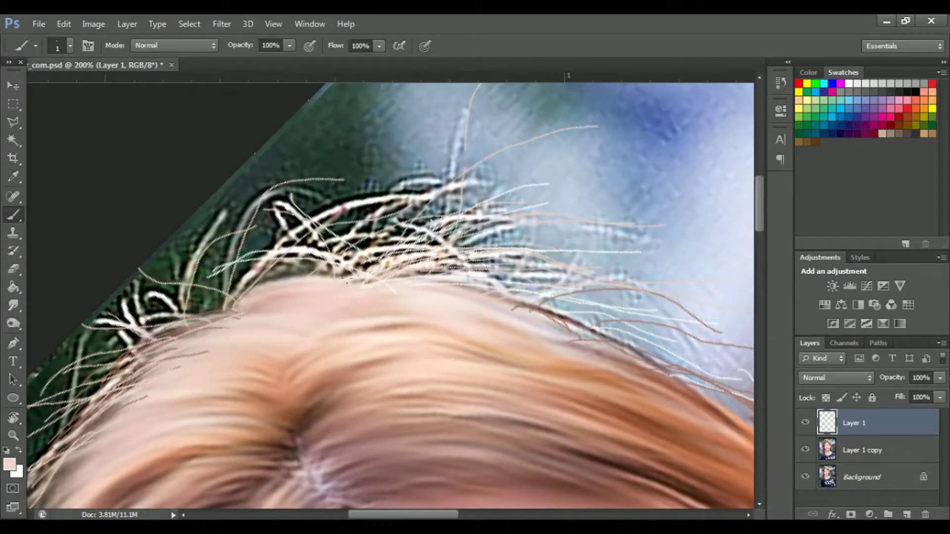
pyautogui.moveTo(677, 395)
pyautogui.mouseDown()
pyautogui.moveTo(499, 292)
pyautogui.moveTo(646, 312)
pyautogui.moveTo(575, 267)
pyautogui.moveTo(426, 263)
pyautogui.mouseUp()
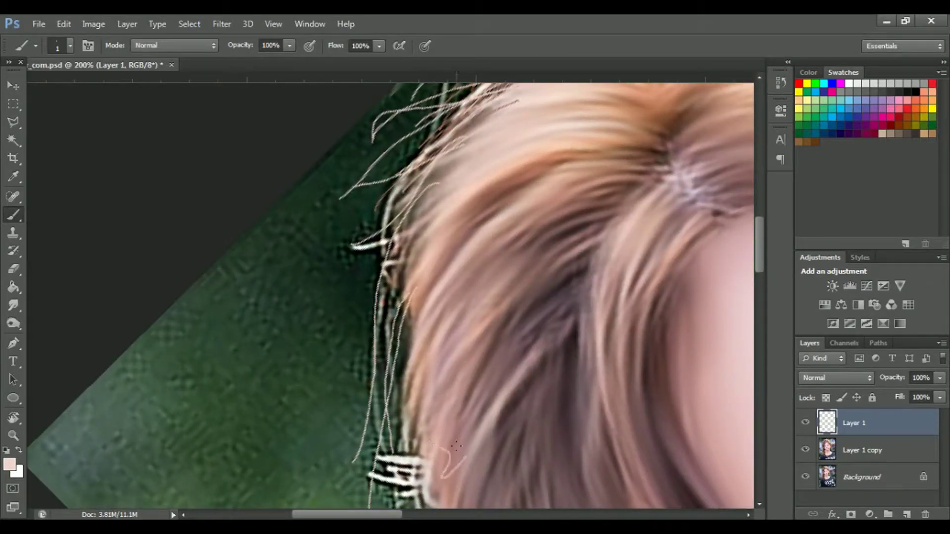
# Rotate the view about 90° and paint thin white strands along the braid's outer edge.
pyautogui.press('r')
pyautogui.moveTo(459, 447)
pyautogui.mouseDown()
pyautogui.moveTo(389, 303)
pyautogui.moveTo(488, 256)
pyautogui.mouseUp()
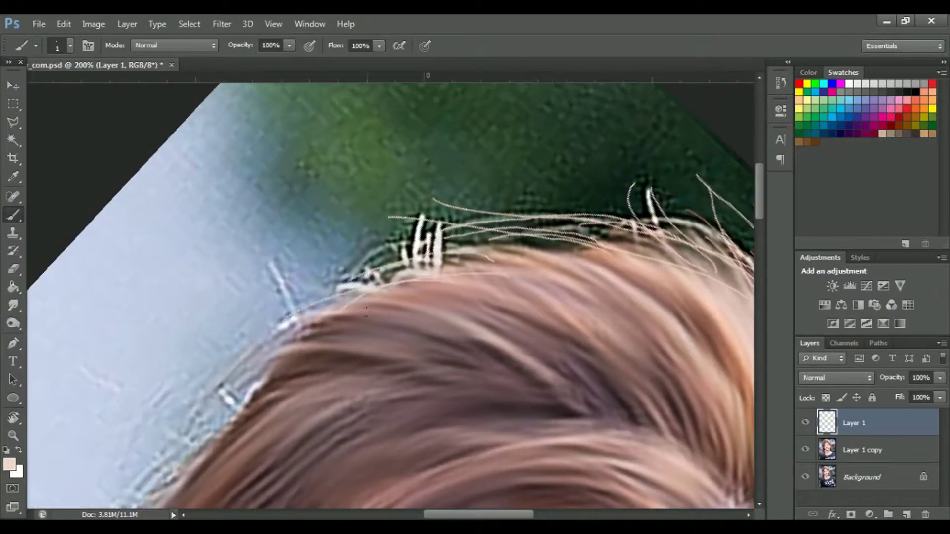
pyautogui.moveTo(376, 339); pyautogui.dragTo(493, 297)
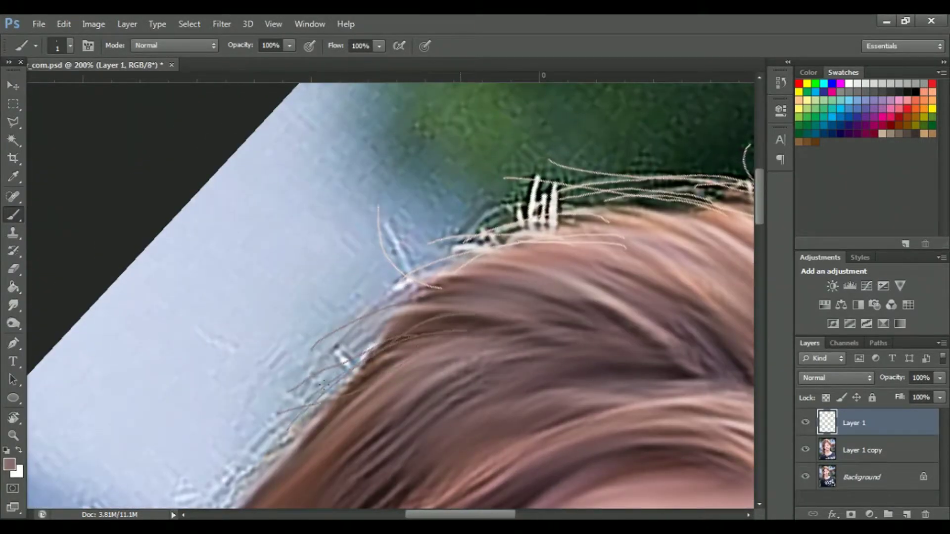
pyautogui.moveTo(322, 382); pyautogui.dragTo(535, 244)
pyautogui.moveTo(428, 391); pyautogui.dragTo(594, 248)
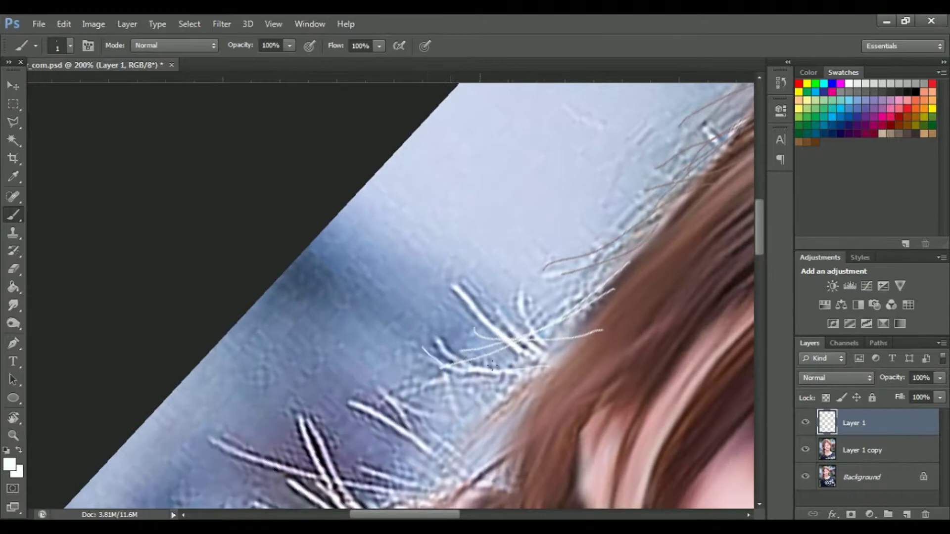
pyautogui.moveTo(522, 377); pyautogui.dragTo(515, 340)
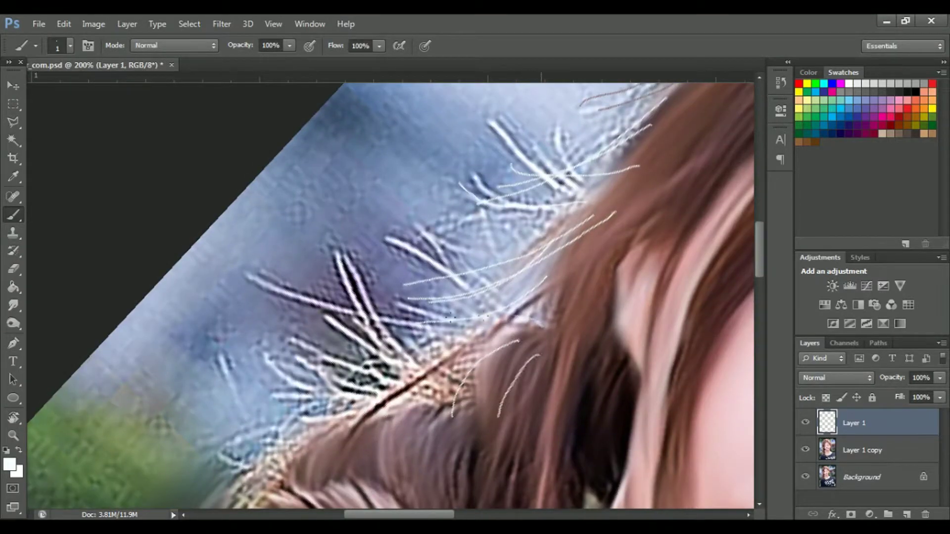
# Turn the canvas view to new angles to frame the hair, eyelid, braid and neck.
pyautogui.press('r')
pyautogui.moveTo(395, 336); pyautogui.dragTo(410, 394)
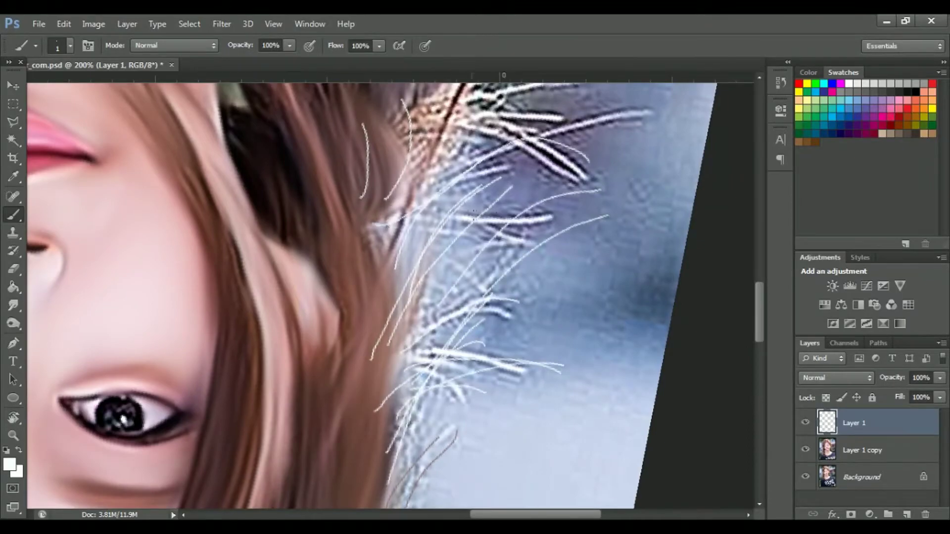
pyautogui.moveTo(410, 193); pyautogui.dragTo(454, 288)
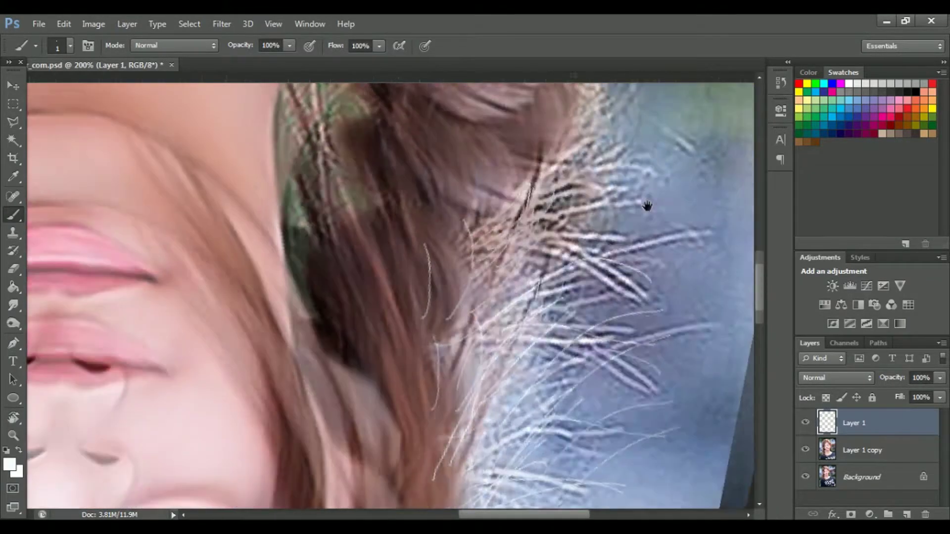
pyautogui.press('r')
pyautogui.moveTo(647, 206); pyautogui.dragTo(544, 347)
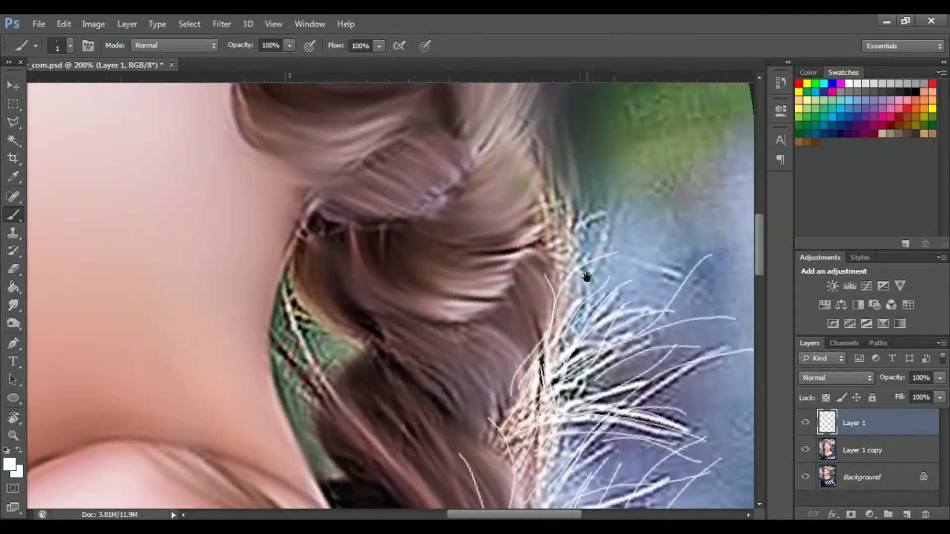
pyautogui.moveTo(563, 195); pyautogui.dragTo(582, 269)
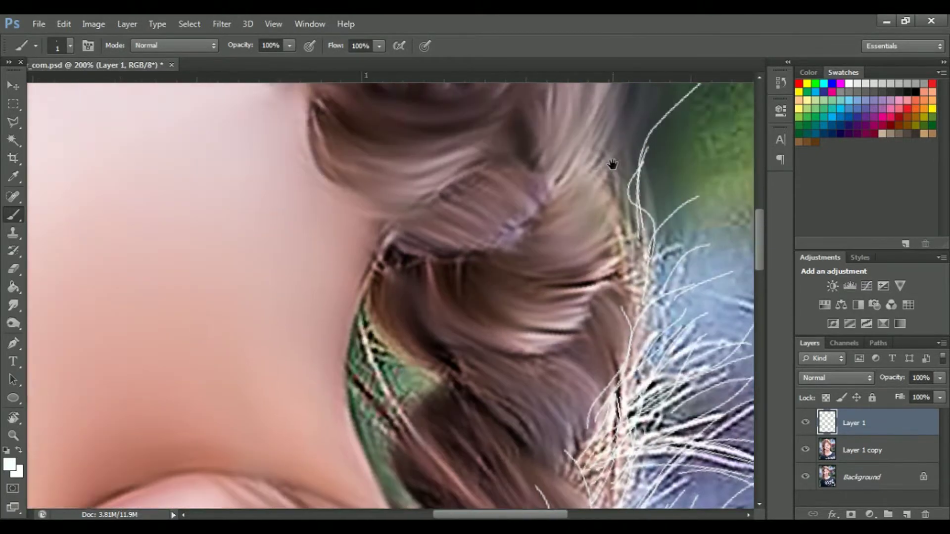
# Paint white hair strands beside the braid, swapping the foreground colour to white.
pyautogui.moveTo(612, 164); pyautogui.dragTo(704, 183)
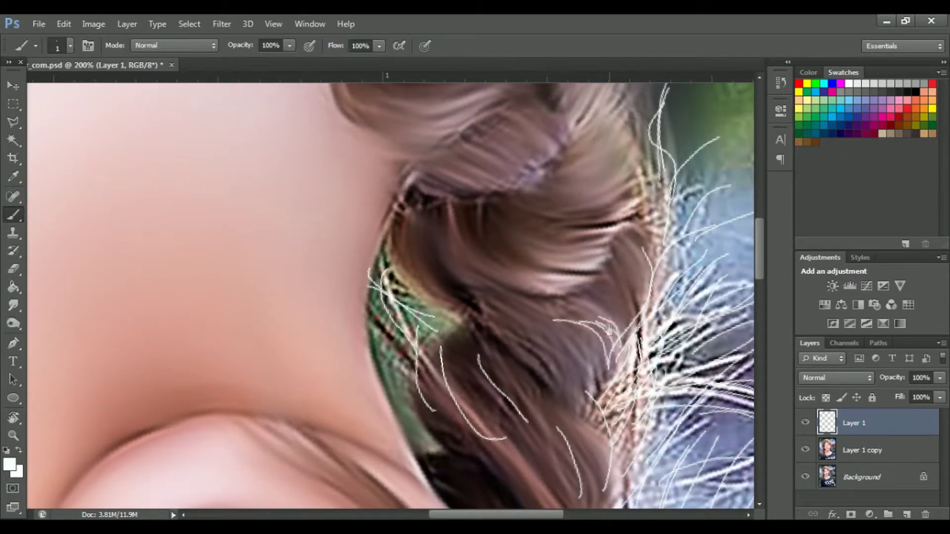
pyautogui.moveTo(608, 330); pyautogui.dragTo(577, 454)
pyautogui.moveTo(463, 347); pyautogui.dragTo(529, 383)
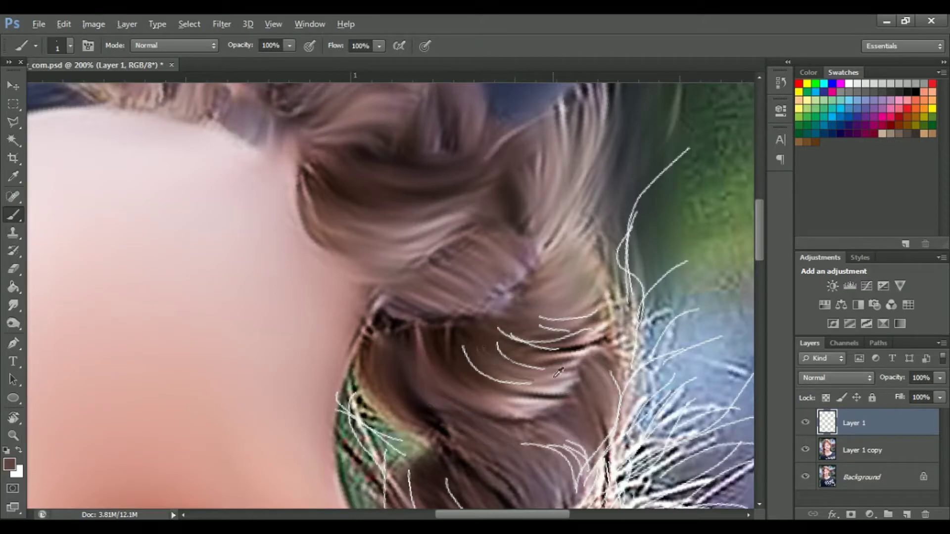
pyautogui.moveTo(534, 299); pyautogui.dragTo(502, 434)
pyautogui.press('x')
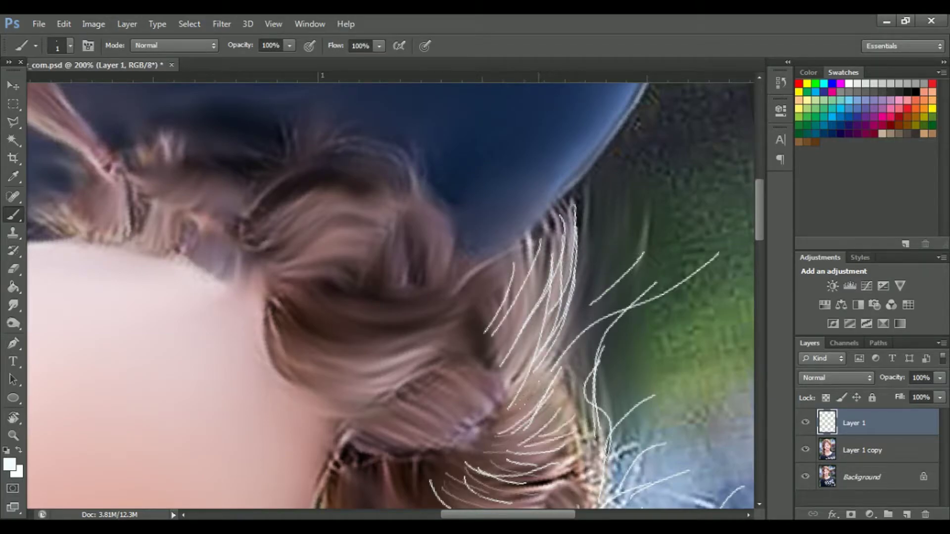
pyautogui.moveTo(668, 473); pyautogui.dragTo(638, 314)
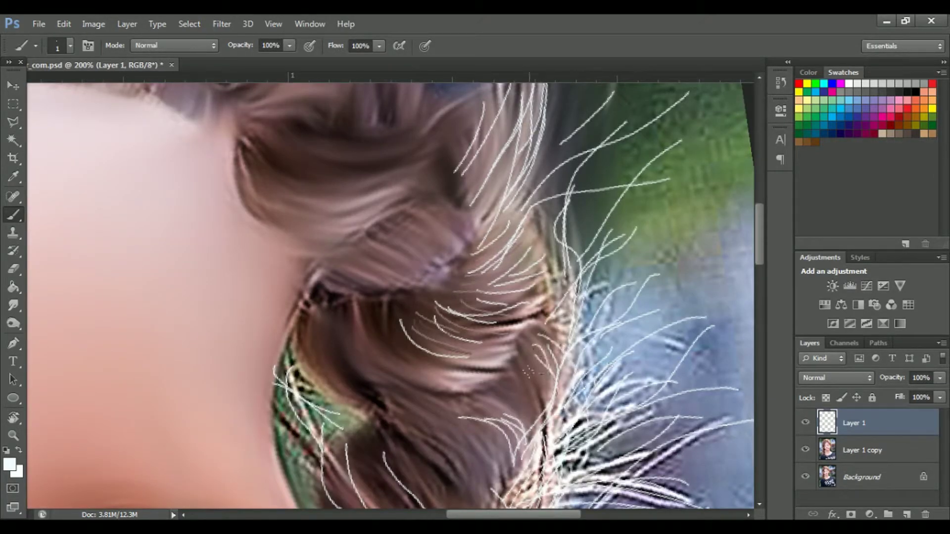
pyautogui.moveTo(530, 374); pyautogui.dragTo(643, 324)
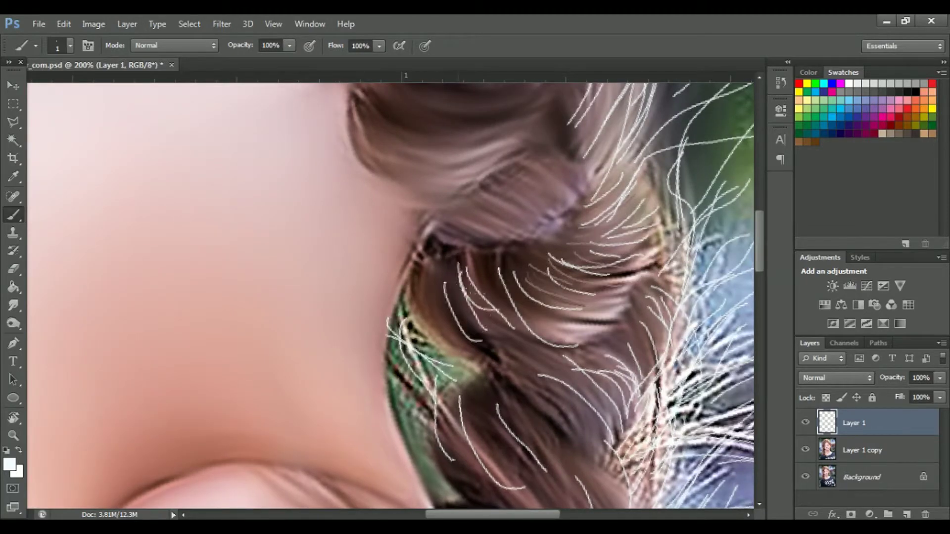
# Tilt the view about 25° and add short white strands along the braid edge.
pyautogui.press('r')
pyautogui.moveTo(586, 329)
pyautogui.mouseDown()
pyautogui.moveTo(330, 291)
pyautogui.moveTo(515, 307)
pyautogui.mouseUp()
pyautogui.press('b')
pyautogui.moveTo(391, 298); pyautogui.dragTo(530, 292)
pyautogui.moveTo(575, 262); pyautogui.dragTo(699, 211)
pyautogui.moveTo(641, 215); pyautogui.dragTo(535, 213)
pyautogui.moveTo(462, 213); pyautogui.dragTo(648, 168)
pyautogui.moveTo(542, 295); pyautogui.dragTo(521, 339)
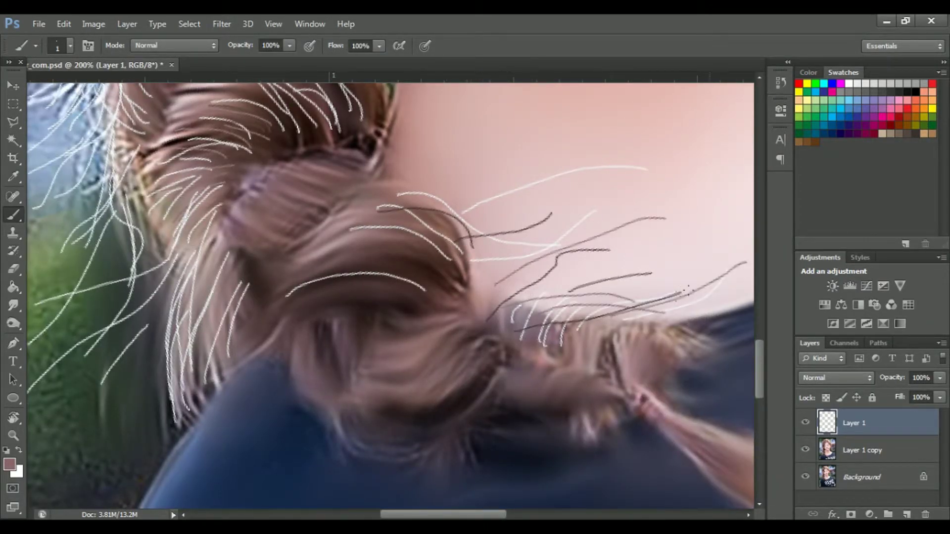
pyautogui.moveTo(687, 289); pyautogui.dragTo(591, 234)
# Pick a near-white colour and paint four white strands spilling over the collar.
pyautogui.keyDown('alt'); pyautogui.click(457, 165); pyautogui.keyUp('alt')
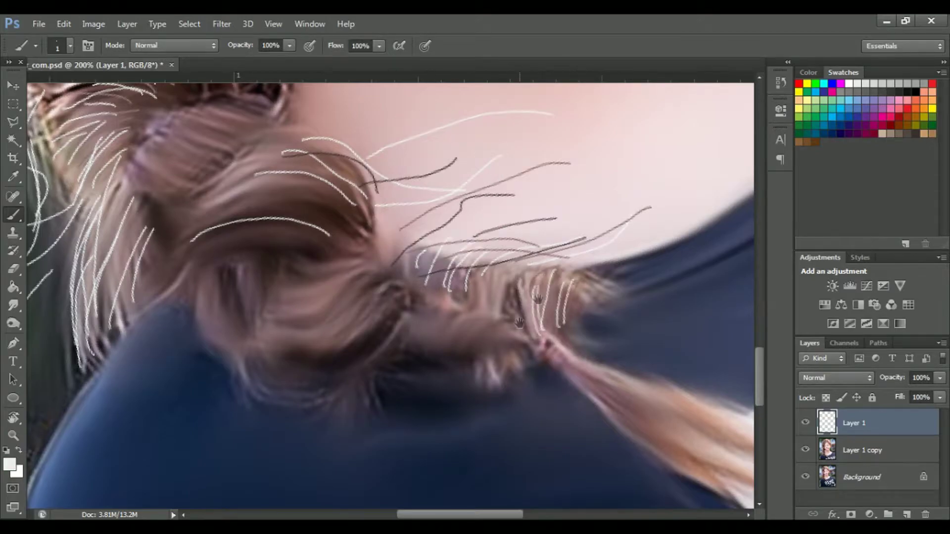
pyautogui.moveTo(519, 323); pyautogui.dragTo(586, 246)
pyautogui.moveTo(434, 190); pyautogui.dragTo(451, 118)
pyautogui.moveTo(296, 133); pyautogui.dragTo(285, 336)
pyautogui.moveTo(327, 205); pyautogui.dragTo(323, 336)
pyautogui.moveTo(456, 242); pyautogui.dragTo(480, 312)
pyautogui.moveTo(357, 219); pyautogui.dragTo(542, 356)
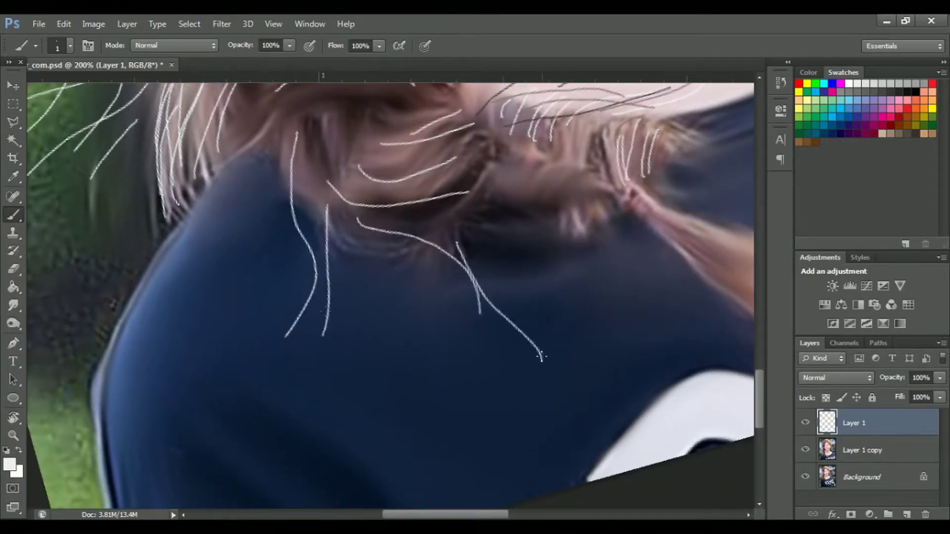
# Sample a mauve-brown hair colour and paint a long thin strand across the ponytail's tail.
pyautogui.moveTo(660, 260); pyautogui.dragTo(455, 315)
pyautogui.keyDown('alt'); pyautogui.click(381, 269); pyautogui.keyUp('alt')
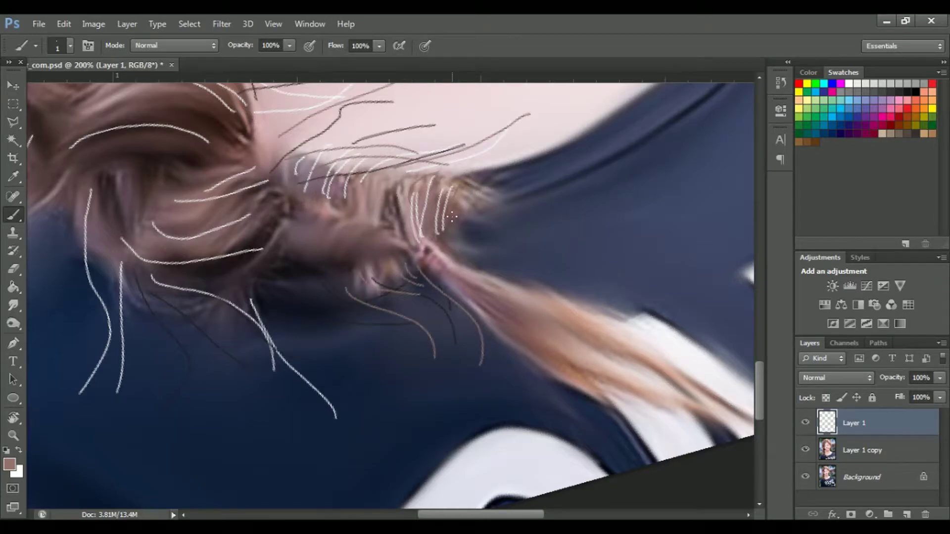
pyautogui.moveTo(495, 297)
pyautogui.mouseDown()
pyautogui.moveTo(462, 352)
pyautogui.moveTo(733, 357)
pyautogui.mouseUp()
pyautogui.moveTo(732, 357); pyautogui.dragTo(616, 292)
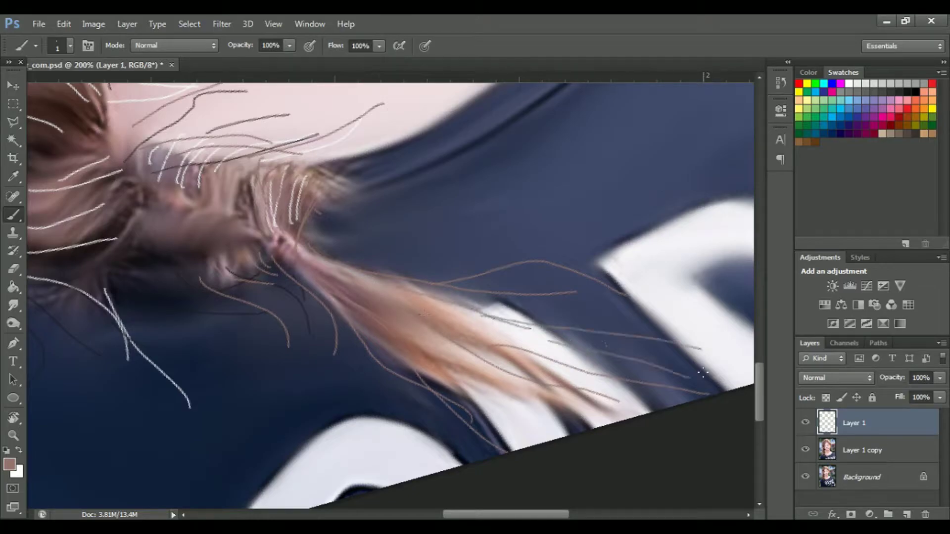
pyautogui.hotkey('ctrl', '-')
pyautogui.hotkey('ctrl', '-')
pyautogui.hotkey('ctrl', '-')
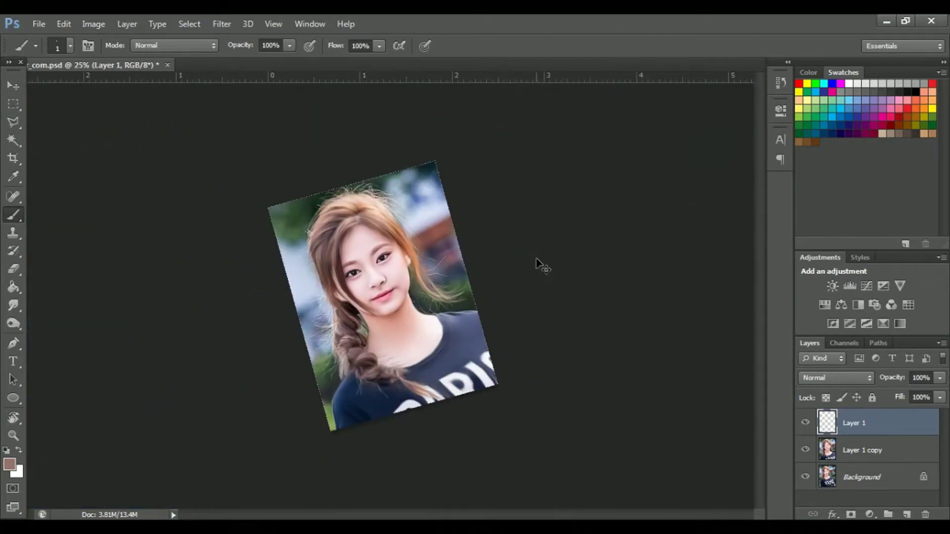
# Zoom back in and paint thin white strands below the ear and down the neck.
pyautogui.hotkey('ctrl', '+')
pyautogui.hotkey('ctrl', '+')
pyautogui.hotkey('ctrl', '+')
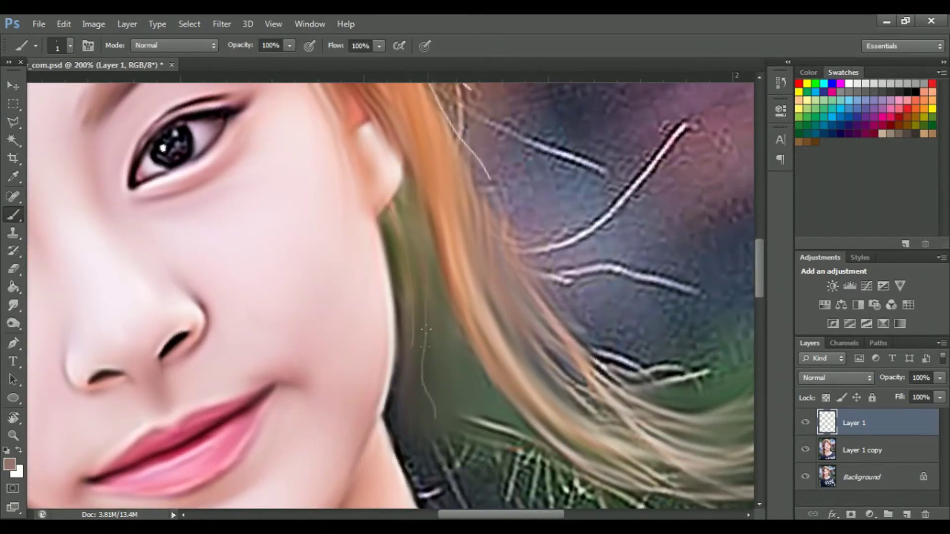
pyautogui.moveTo(444, 268); pyautogui.dragTo(405, 438)
pyautogui.moveTo(413, 307); pyautogui.dragTo(432, 464)
pyautogui.moveTo(455, 332); pyautogui.dragTo(453, 448)
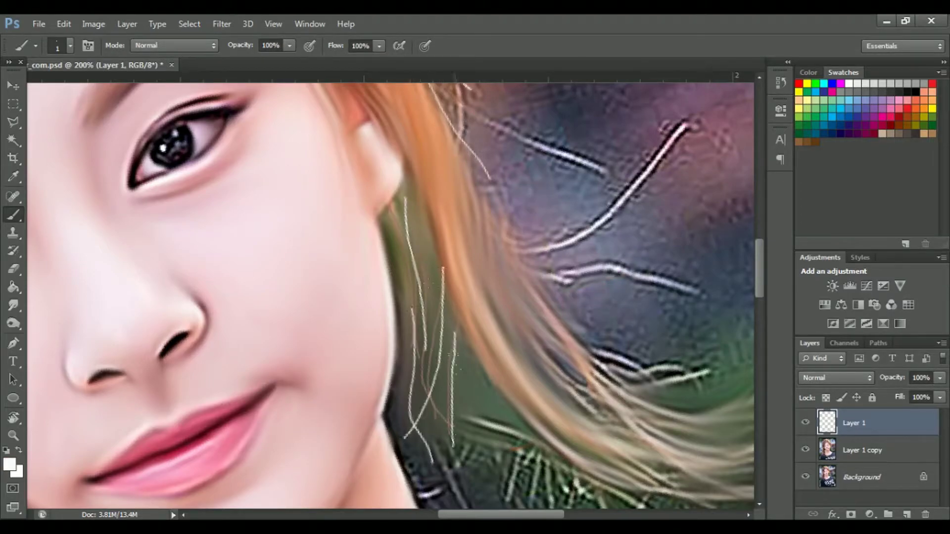
pyautogui.moveTo(418, 374); pyautogui.dragTo(368, 246)
pyautogui.moveTo(426, 213); pyautogui.dragTo(468, 346)
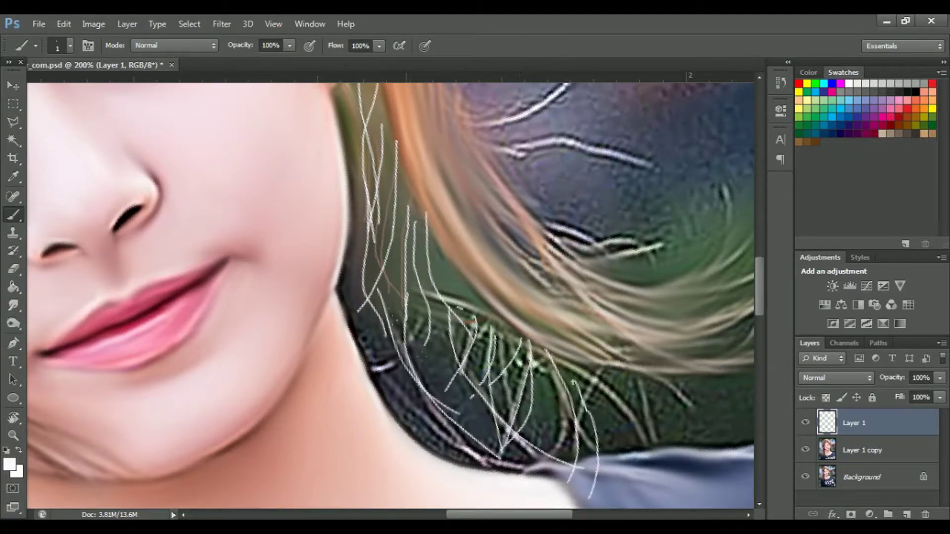
pyautogui.moveTo(423, 481); pyautogui.dragTo(497, 407)
pyautogui.moveTo(464, 299); pyautogui.dragTo(450, 507)
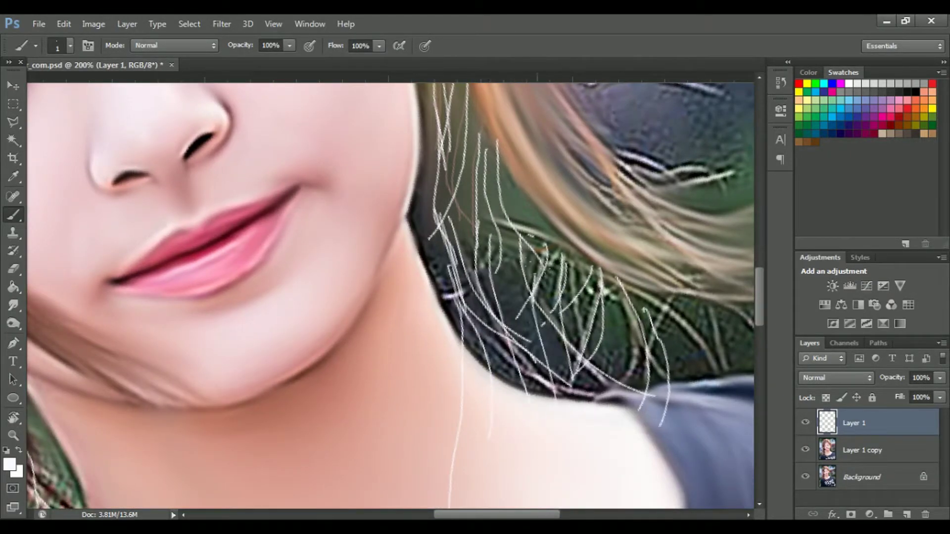
# Paint white strands sweeping out over the background beside the eye, plus fine flyaways.
pyautogui.moveTo(495, 346); pyautogui.dragTo(376, 257)
pyautogui.moveTo(376, 223); pyautogui.dragTo(327, 346)
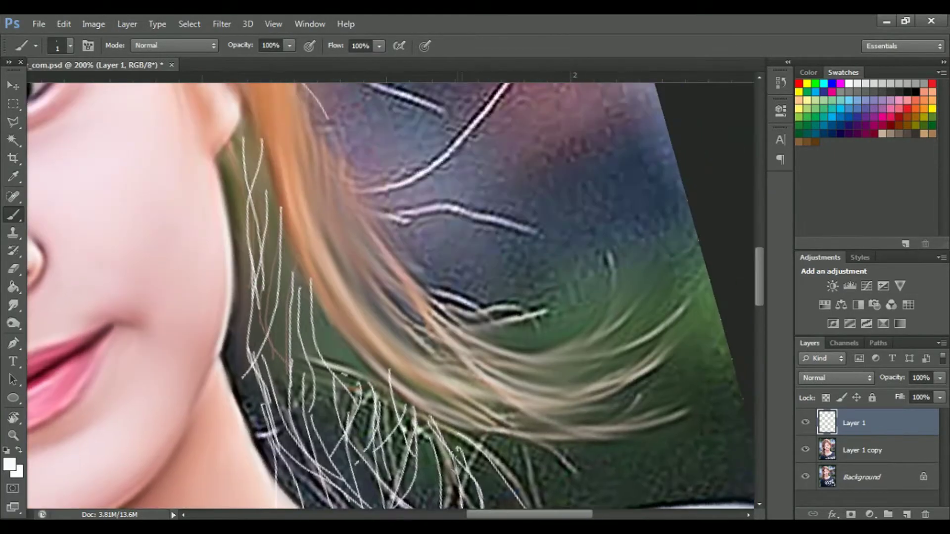
pyautogui.moveTo(445, 296); pyautogui.dragTo(451, 305)
pyautogui.moveTo(385, 292); pyautogui.dragTo(616, 361)
pyautogui.moveTo(417, 285); pyautogui.dragTo(711, 177)
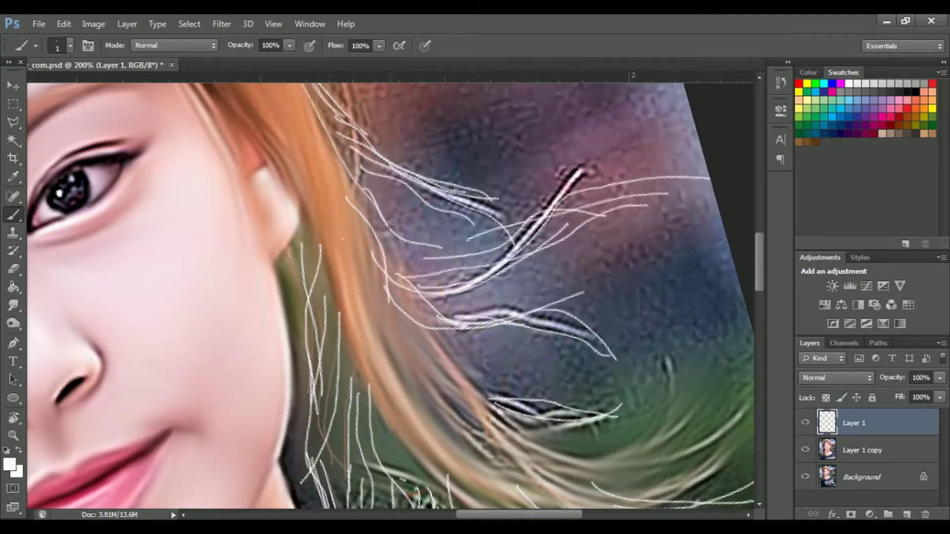
pyautogui.moveTo(395, 346); pyautogui.dragTo(445, 232)
pyautogui.moveTo(386, 178); pyautogui.dragTo(421, 360)
pyautogui.moveTo(383, 202); pyautogui.dragTo(396, 323)
pyautogui.moveTo(396, 197)
pyautogui.mouseDown()
pyautogui.moveTo(428, 378)
pyautogui.moveTo(470, 416)
pyautogui.mouseUp()
# Add a few more strands near the eye and switch to the Smudge tool.
pyautogui.moveTo(503, 248); pyautogui.dragTo(467, 405)
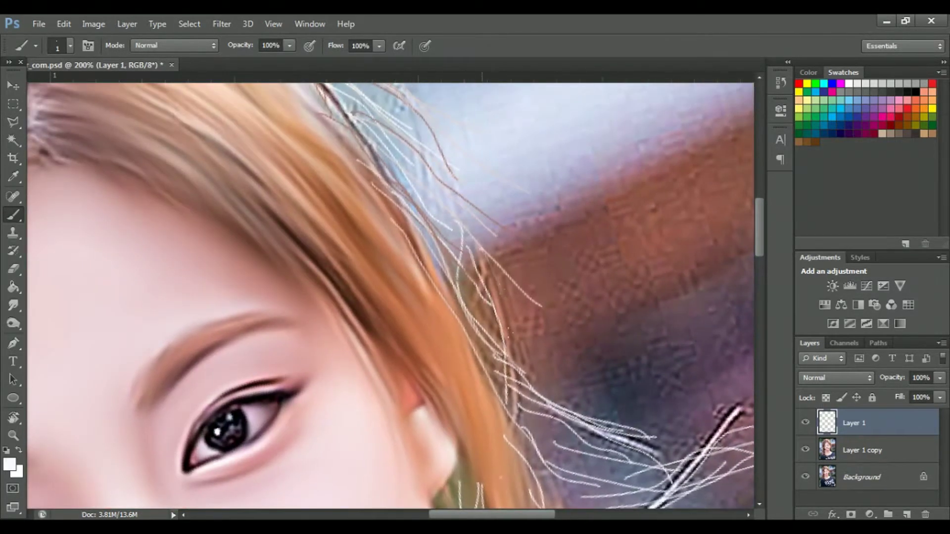
pyautogui.moveTo(395, 347); pyautogui.dragTo(346, 212)
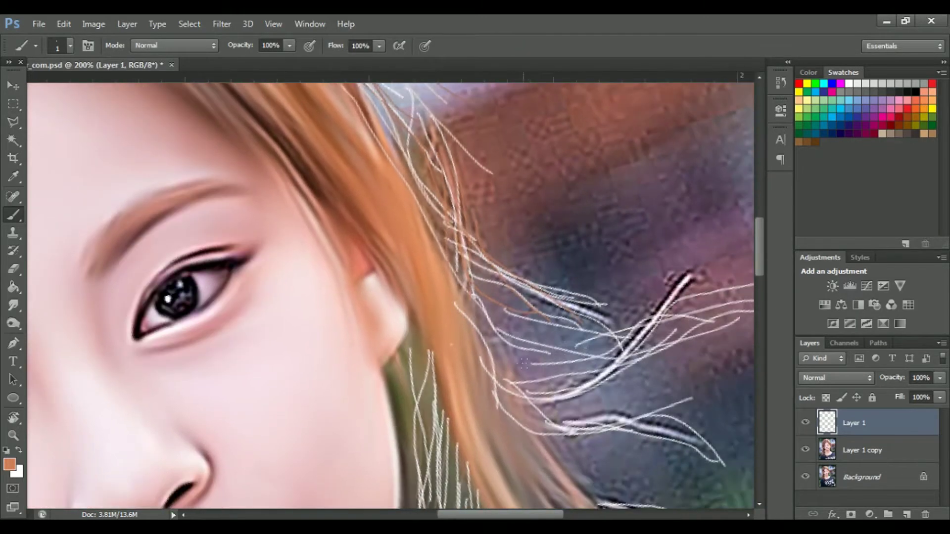
pyautogui.moveTo(451, 343); pyautogui.dragTo(394, 289)
pyautogui.moveTo(699, 410); pyautogui.dragTo(641, 290)
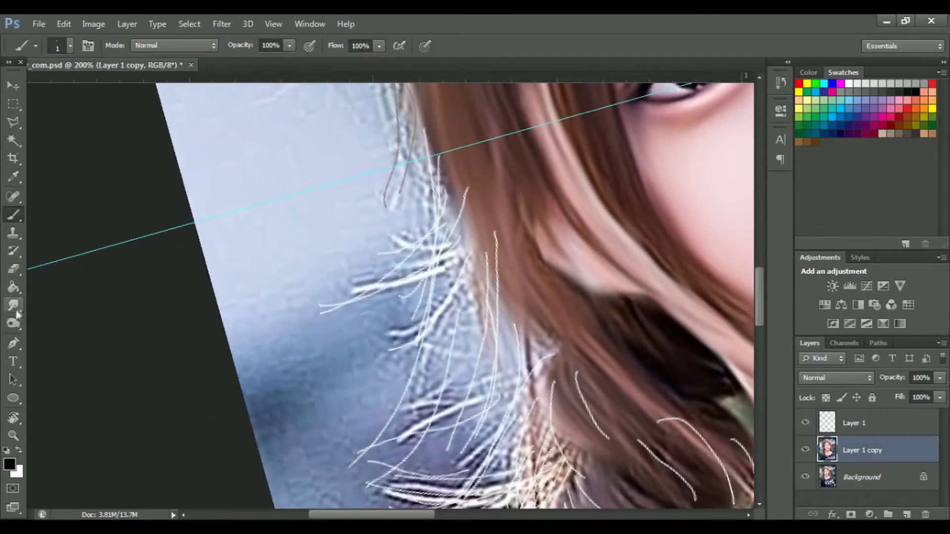
pyautogui.click(15, 308)
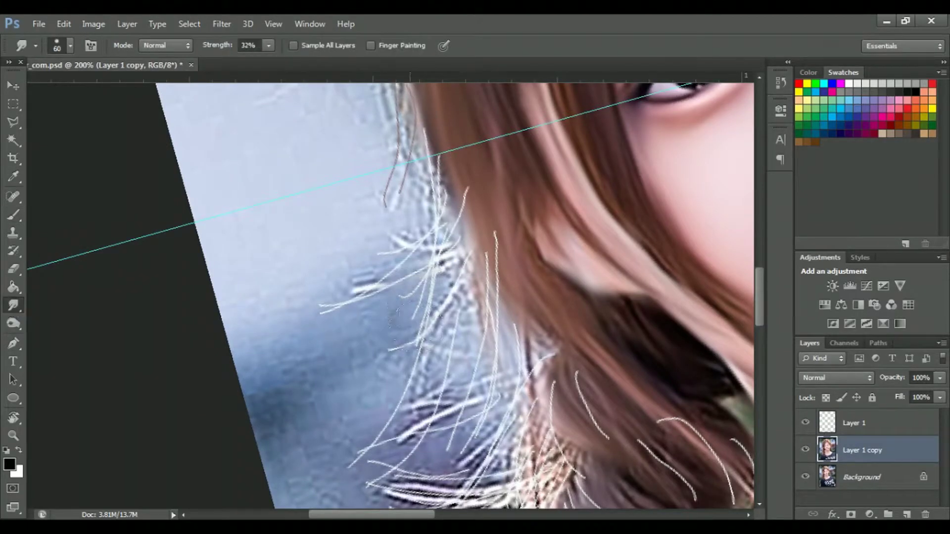
# Smudge the strands beside the hair and near the braid into the background.
pyautogui.press(']')
pyautogui.press(']')
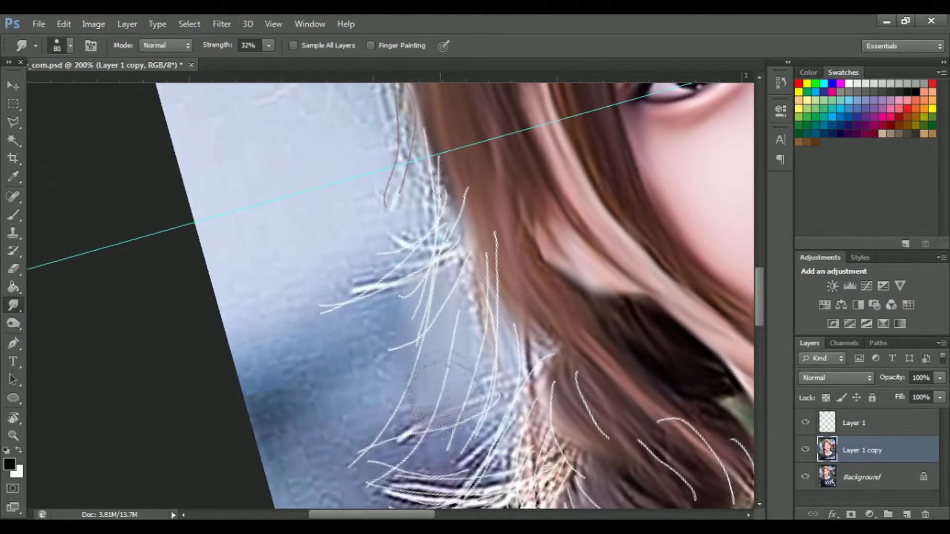
pyautogui.moveTo(422, 302); pyautogui.dragTo(313, 132)
pyautogui.press('[')
pyautogui.press('[')
pyautogui.press('[')
pyautogui.moveTo(475, 302); pyautogui.dragTo(494, 267)
pyautogui.moveTo(465, 326); pyautogui.dragTo(500, 247)
pyautogui.moveTo(485, 376); pyautogui.dragTo(342, 317)
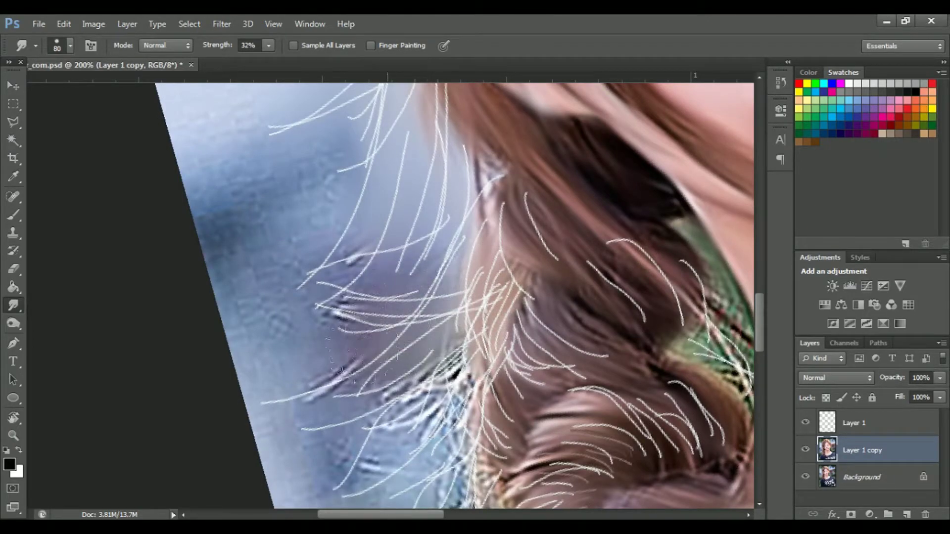
pyautogui.moveTo(347, 356)
pyautogui.mouseDown()
pyautogui.moveTo(318, 275)
pyautogui.moveTo(297, 276)
pyautogui.moveTo(282, 369)
pyautogui.moveTo(304, 207)
pyautogui.mouseUp()
# Zoom out and smudge the strands at the top of the head beside the face.
pyautogui.press(']')
pyautogui.press(']')
pyautogui.press(']')
pyautogui.hotkey('ctrl', '-')
pyautogui.press(']')
pyautogui.press(']')
pyautogui.press(']')
pyautogui.press('[')
pyautogui.press('[')
pyautogui.press('[')
pyautogui.moveTo(325, 422)
pyautogui.mouseDown()
pyautogui.moveTo(340, 319)
pyautogui.moveTo(382, 388)
pyautogui.mouseUp()
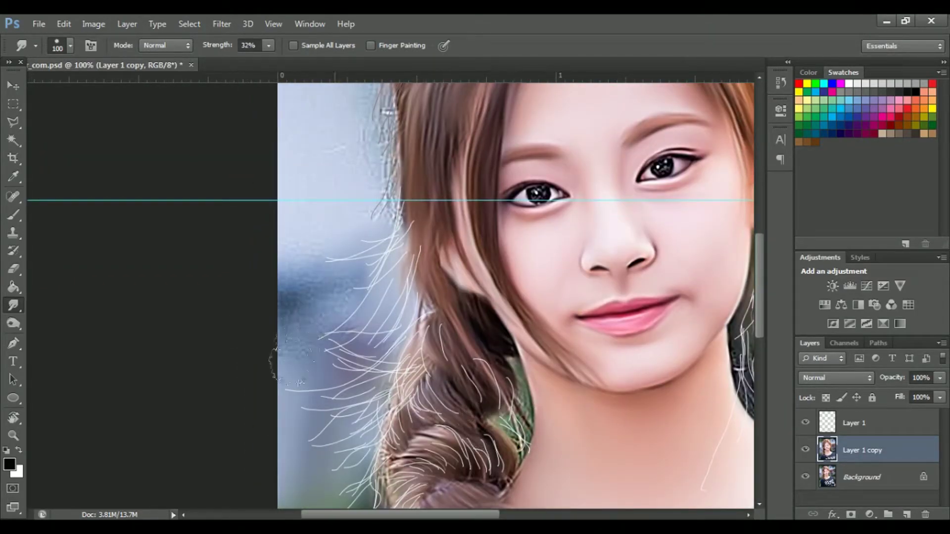
pyautogui.moveTo(345, 212); pyautogui.dragTo(339, 308)
pyautogui.press('[')
pyautogui.press('[')
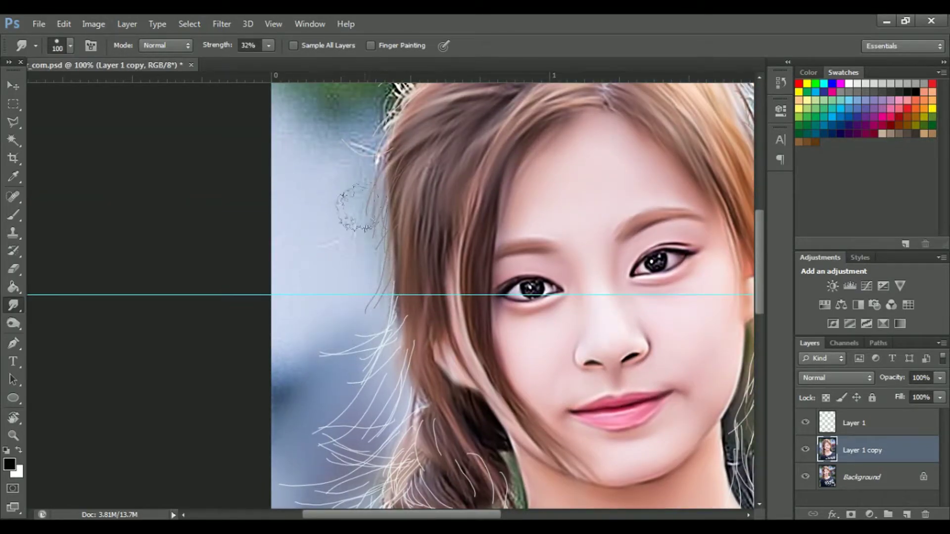
pyautogui.moveTo(318, 180); pyautogui.dragTo(292, 352)
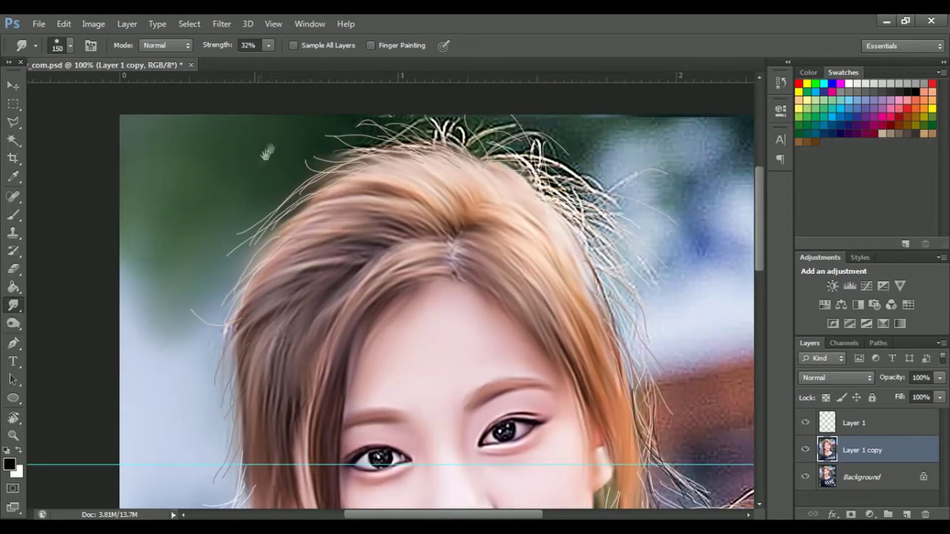
pyautogui.moveTo(398, 108); pyautogui.dragTo(272, 107)
# Soften the flyaways along the right side of the face and upper hair.
pyautogui.moveTo(638, 311)
pyautogui.mouseDown()
pyautogui.moveTo(572, 224)
pyautogui.moveTo(561, 173)
pyautogui.mouseUp()
pyautogui.press(']')
pyautogui.press(']')
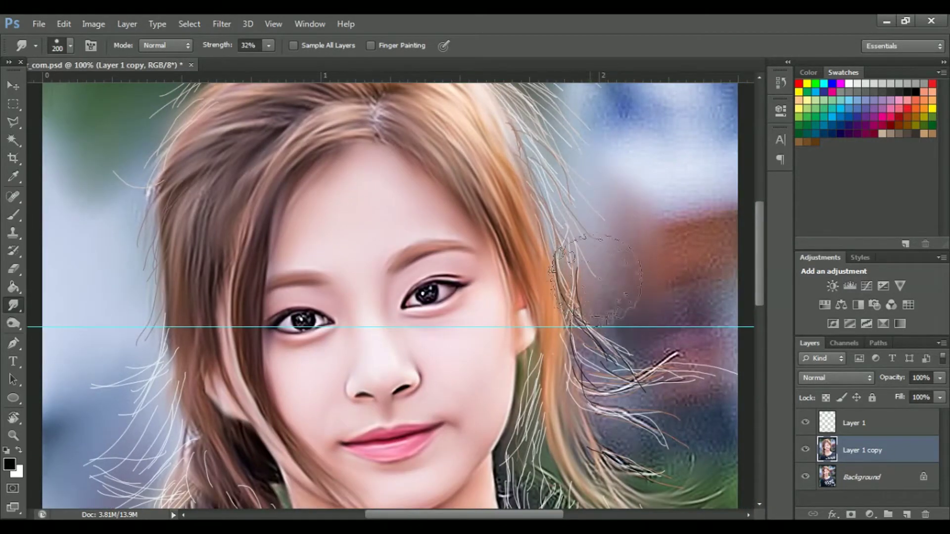
pyautogui.moveTo(648, 435); pyautogui.dragTo(663, 327)
pyautogui.press('[')
pyautogui.press('[')
pyautogui.press('[')
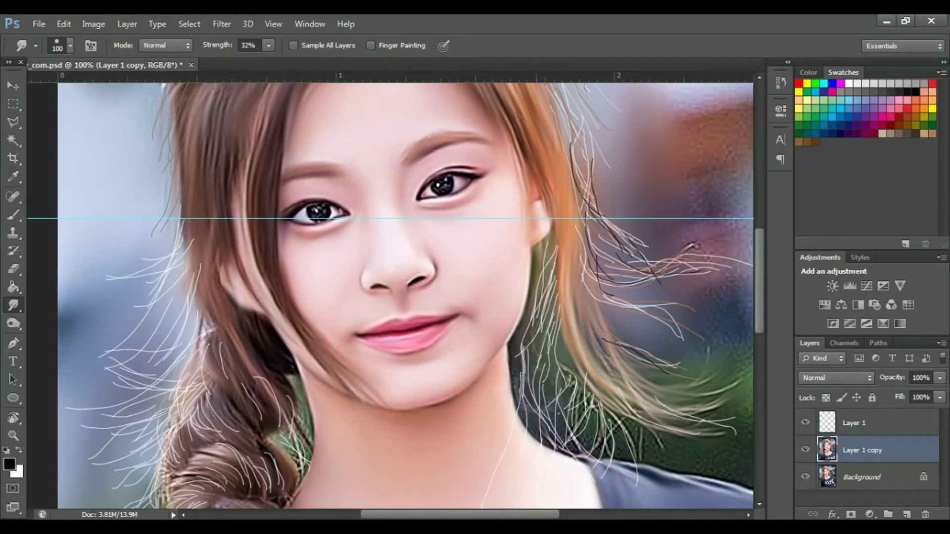
pyautogui.press(']')
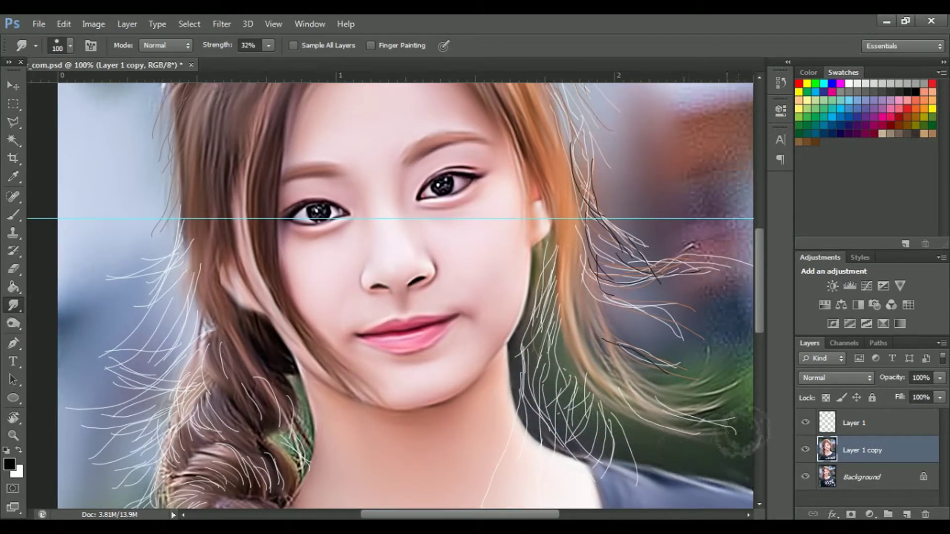
pyautogui.moveTo(721, 325); pyautogui.dragTo(676, 435)
pyautogui.moveTo(675, 317); pyautogui.dragTo(655, 427)
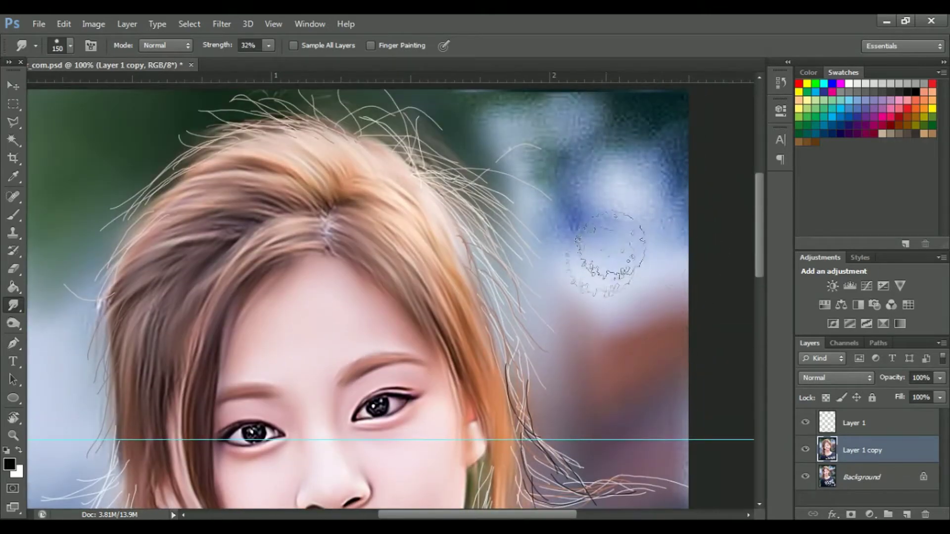
pyautogui.press(']')
pyautogui.press(']')
pyautogui.press(']')
pyautogui.moveTo(544, 178); pyautogui.dragTo(619, 215)
pyautogui.scroll(-1, 507, 255)
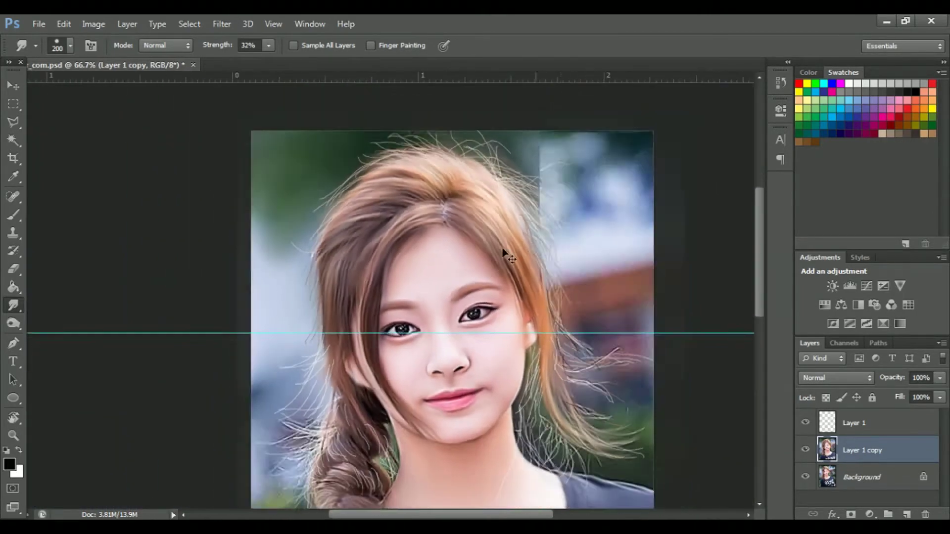
pyautogui.scroll(3, 486, 265)
pyautogui.scroll(-1, 390, 284)
pyautogui.press('b')
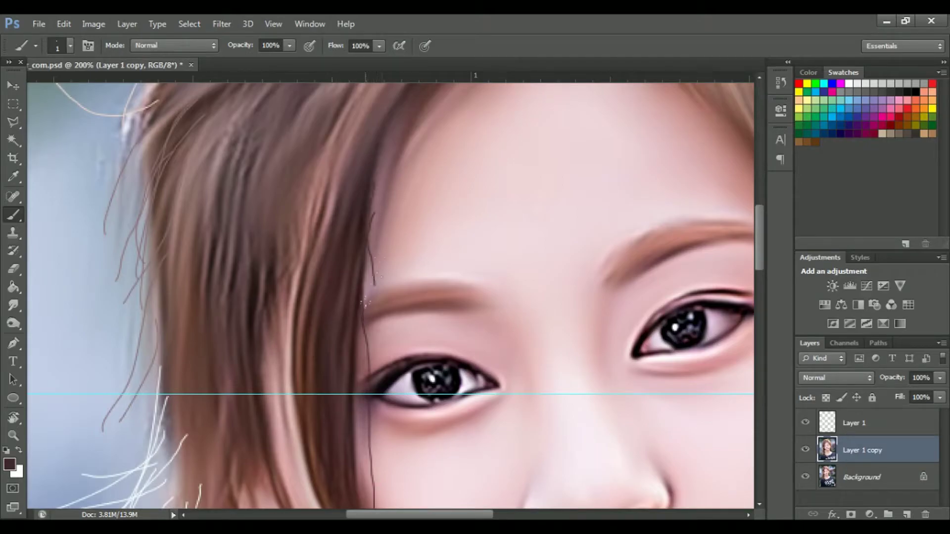
# Rotate the canvas view and paint thin dark strands across the forehead and cheek.
pyautogui.press('r')
pyautogui.moveTo(359, 262); pyautogui.dragTo(448, 274)
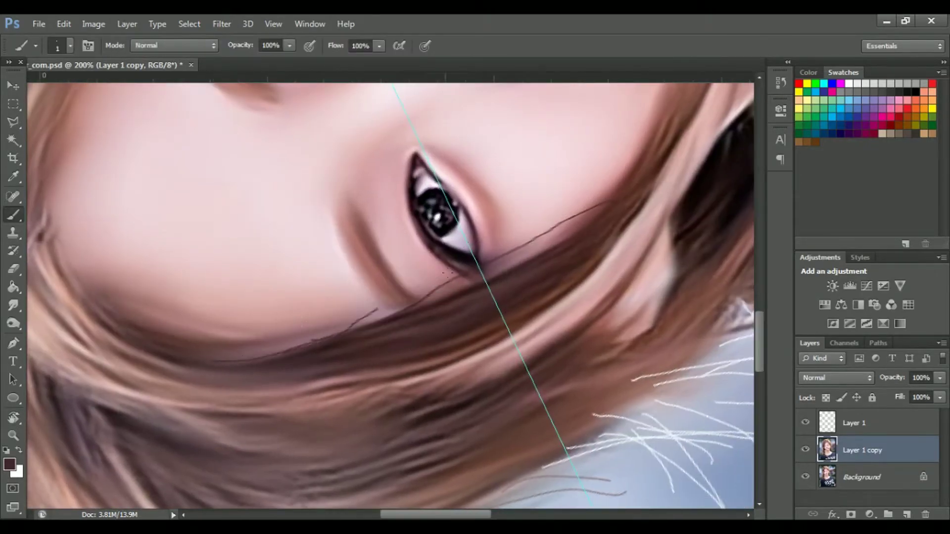
pyautogui.hscroll(5, 505, 87)
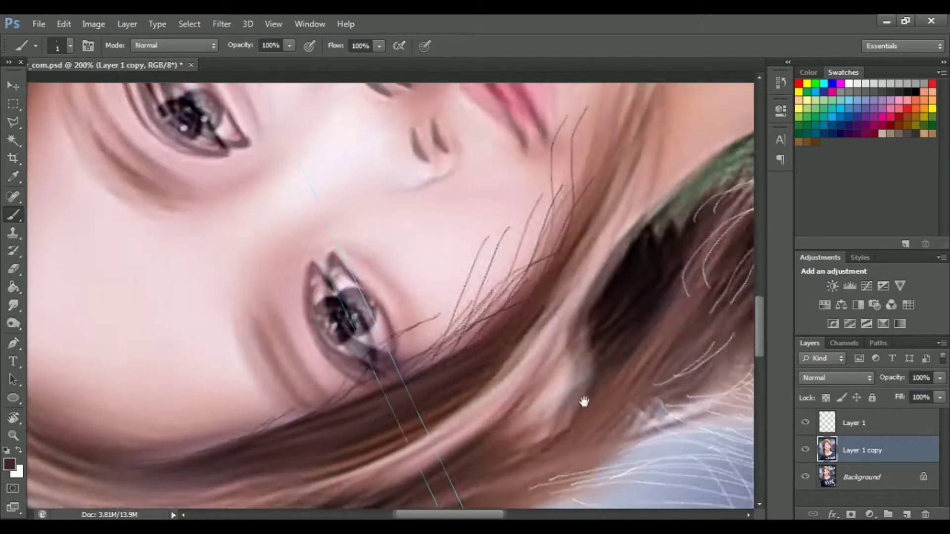
pyautogui.press('r')
pyautogui.moveTo(449, 431)
pyautogui.mouseDown()
pyautogui.moveTo(408, 262)
pyautogui.moveTo(490, 255)
pyautogui.mouseUp()
pyautogui.press('r')
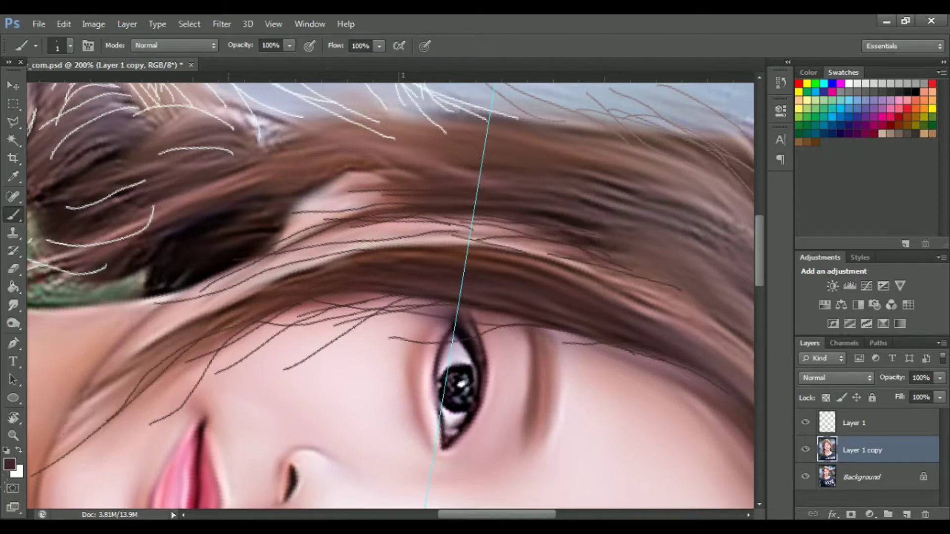
pyautogui.moveTo(388, 272); pyautogui.dragTo(541, 207)
pyautogui.moveTo(297, 296)
pyautogui.mouseDown()
pyautogui.moveTo(128, 411)
pyautogui.moveTo(64, 490)
pyautogui.mouseUp()
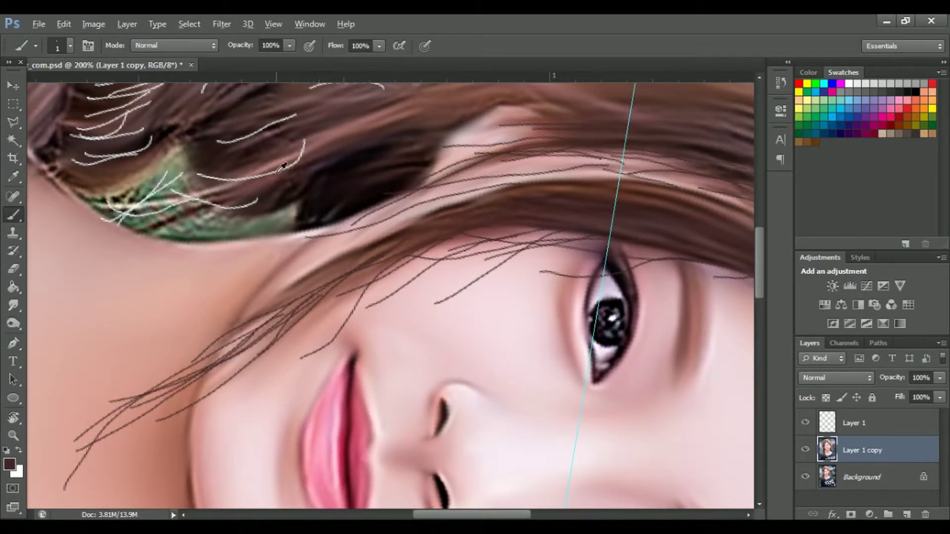
pyautogui.moveTo(304, 292); pyautogui.dragTo(96, 403)
pyautogui.moveTo(346, 257); pyautogui.dragTo(158, 300)
pyautogui.moveTo(334, 251); pyautogui.dragTo(193, 254)
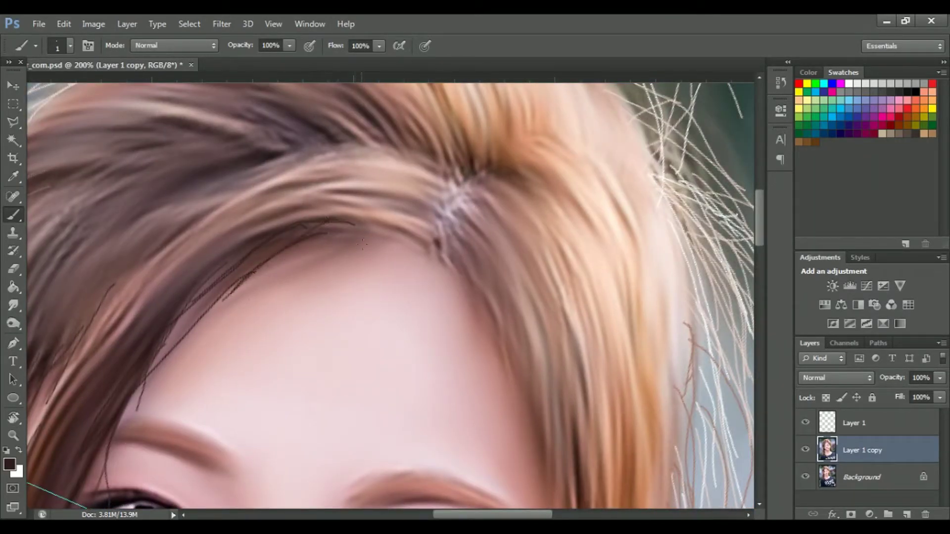
# Paint pinkish-brown strands along the cheek, then undo them.
pyautogui.scroll(-2, 466, 256)
pyautogui.keyDown('alt'); pyautogui.click(469, 319); pyautogui.keyUp('alt')
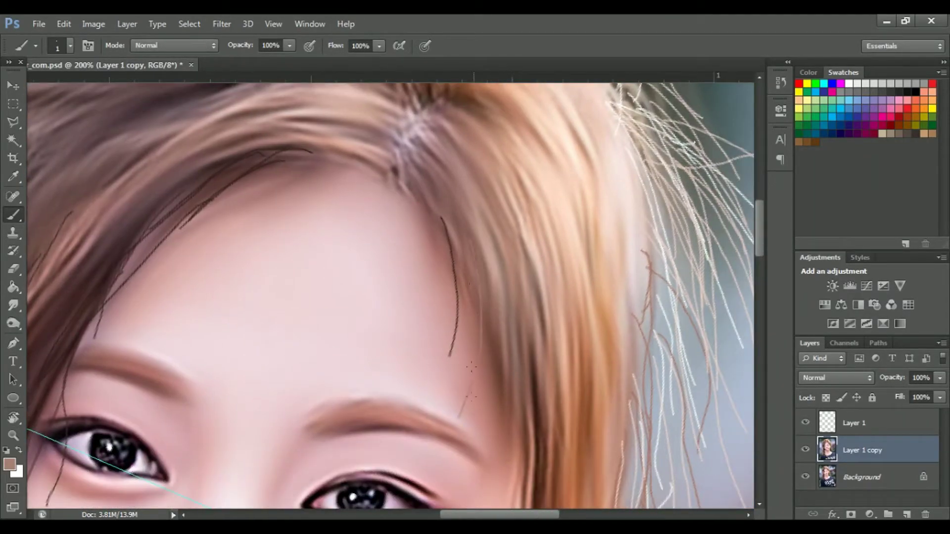
pyautogui.moveTo(467, 240); pyautogui.dragTo(443, 413)
pyautogui.scroll(-2, 445, 346)
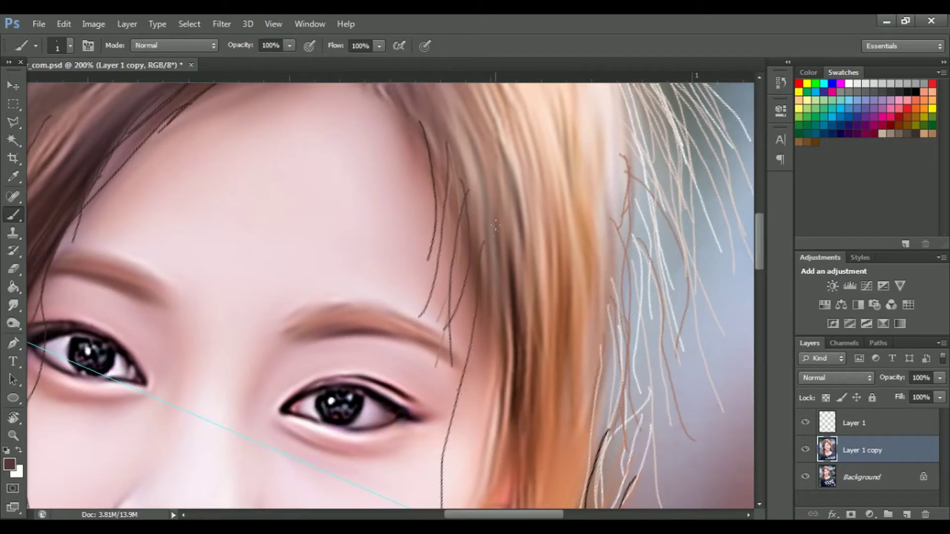
pyautogui.moveTo(487, 253); pyautogui.dragTo(484, 447)
pyautogui.scroll(-5, 423, 310)
pyautogui.hotkey('ctrl', 'alt', 'z')
pyautogui.hotkey('ctrl', 'alt', 'z')
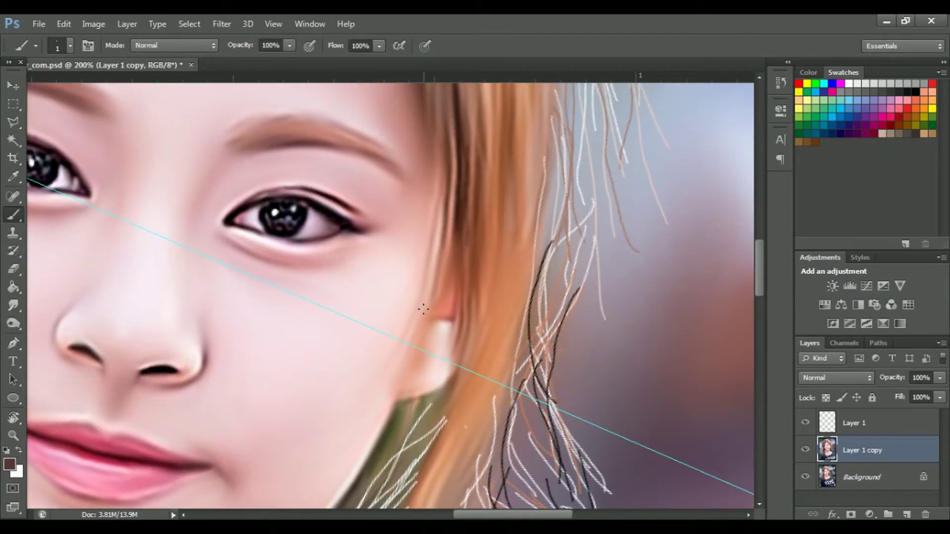
pyautogui.scroll(3, 423, 309)
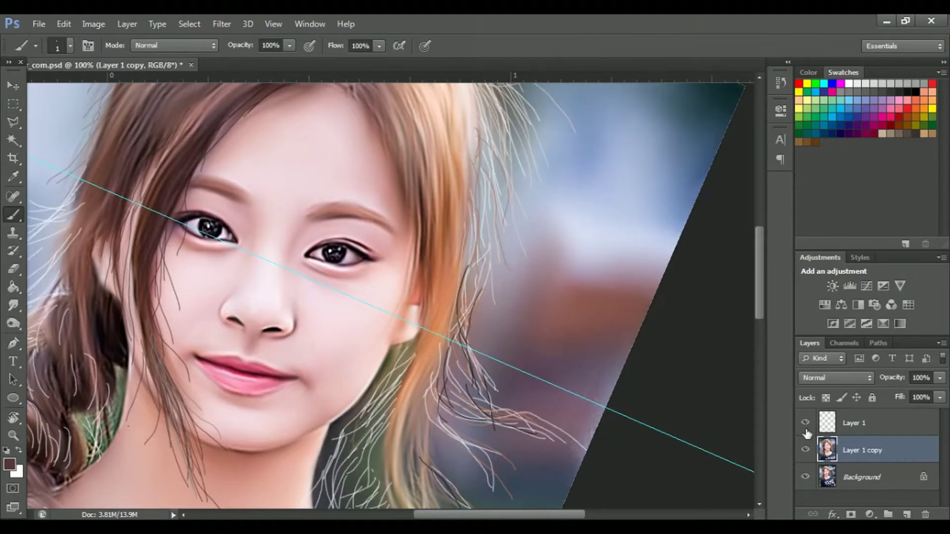
# Reframe the view on the forehead and eyes and make Layer 1 active.
pyautogui.moveTo(365, 157); pyautogui.dragTo(435, 286)
pyautogui.moveTo(290, 244)
pyautogui.mouseDown()
pyautogui.moveTo(340, 140)
pyautogui.moveTo(341, 102)
pyautogui.moveTo(317, 165)
pyautogui.mouseUp()
pyautogui.moveTo(442, 319); pyautogui.dragTo(425, 166)
pyautogui.moveTo(592, 432)
pyautogui.mouseDown()
pyautogui.moveTo(495, 347)
pyautogui.moveTo(441, 259)
pyautogui.moveTo(471, 242)
pyautogui.moveTo(578, 362)
pyautogui.moveTo(389, 267)
pyautogui.moveTo(342, 300)
pyautogui.mouseUp()
pyautogui.hotkey('alt', ']')
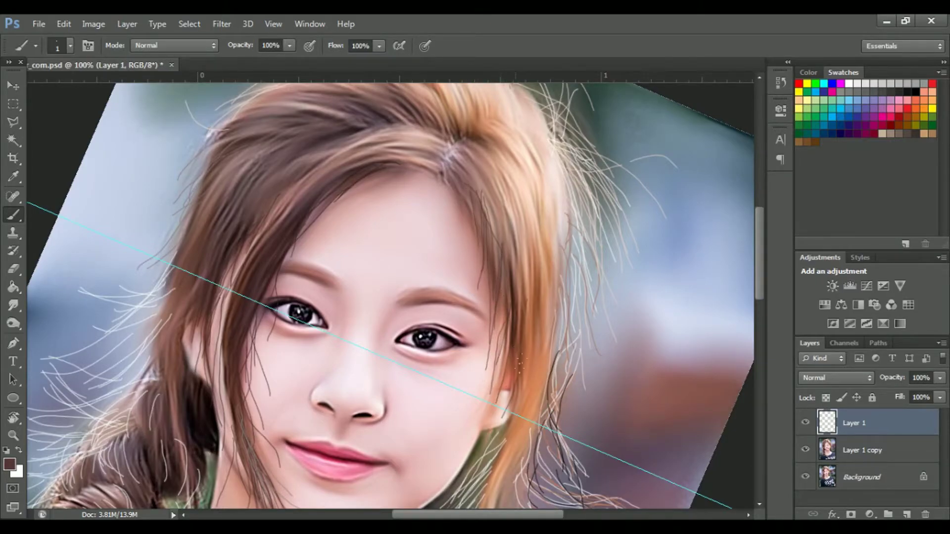
# Pan the view around the face, neck, braid and top of the hair.
pyautogui.moveTo(520, 364); pyautogui.dragTo(537, 320)
pyautogui.moveTo(525, 367); pyautogui.dragTo(560, 287)
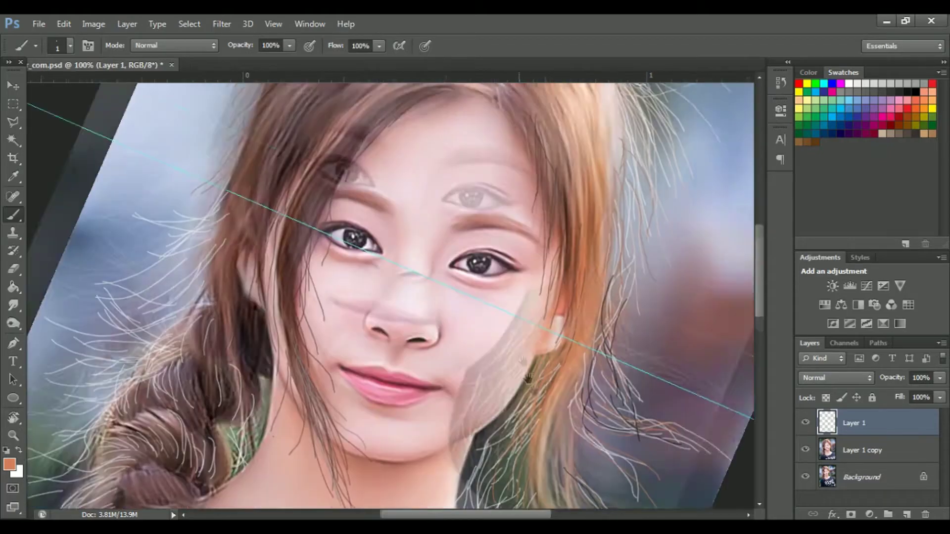
pyautogui.moveTo(407, 171)
pyautogui.mouseDown()
pyautogui.moveTo(425, 282)
pyautogui.moveTo(435, 286)
pyautogui.mouseUp()
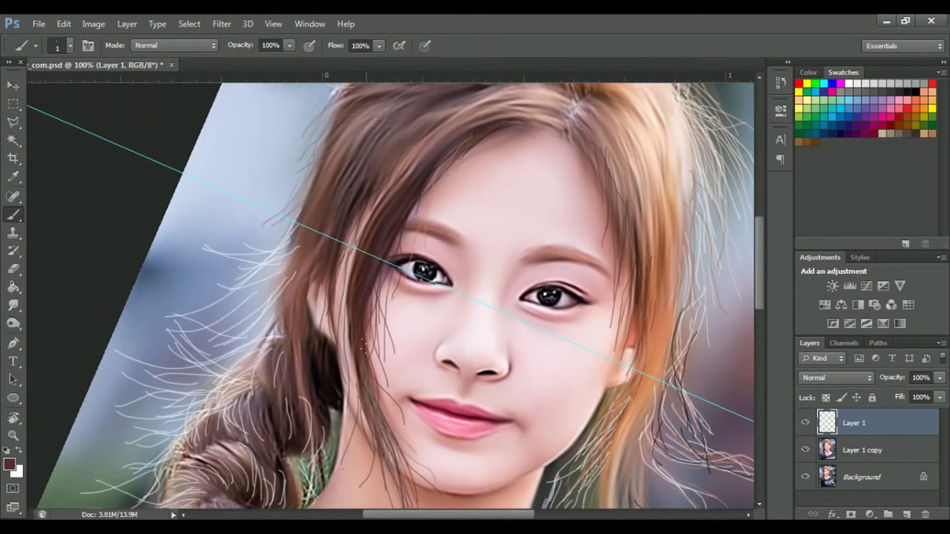
pyautogui.moveTo(381, 394); pyautogui.dragTo(395, 283)
pyautogui.moveTo(419, 367); pyautogui.dragTo(477, 382)
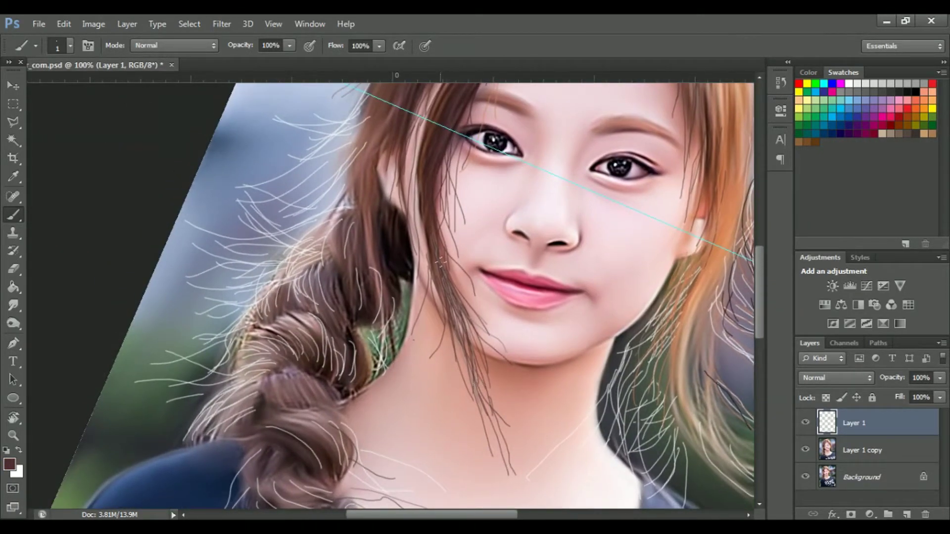
pyautogui.moveTo(440, 262); pyautogui.dragTo(445, 347)
pyautogui.moveTo(415, 312); pyautogui.dragTo(405, 413)
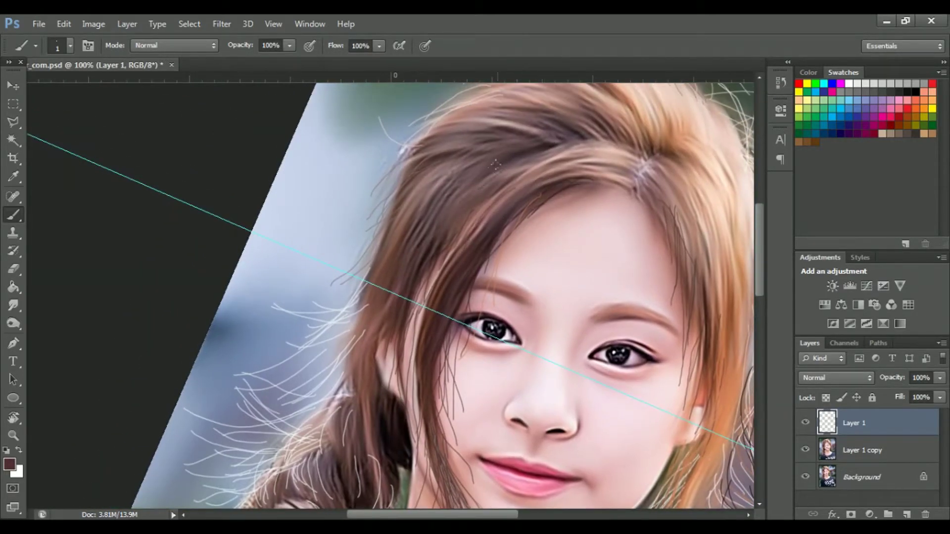
pyautogui.moveTo(476, 186); pyautogui.dragTo(362, 274)
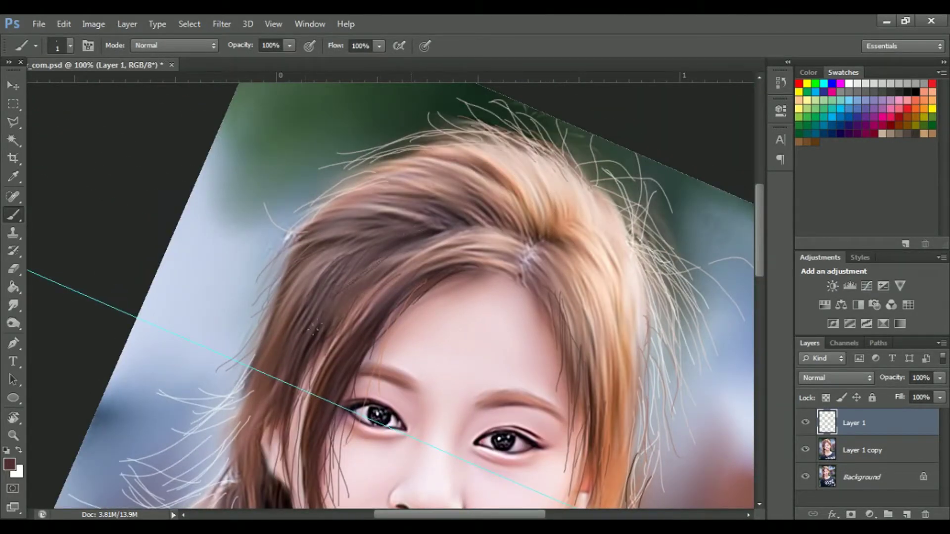
pyautogui.moveTo(357, 341); pyautogui.dragTo(322, 325)
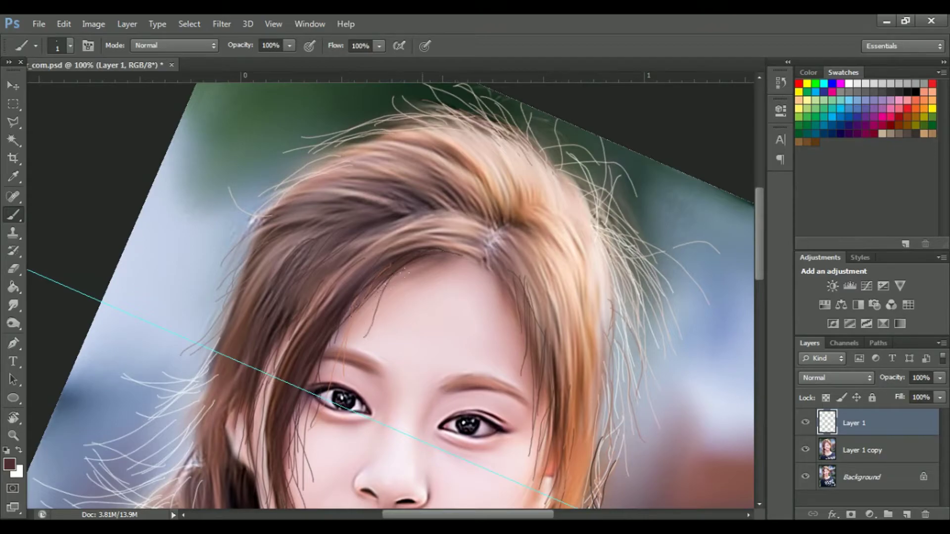
# Zoom out and back in, then reset the canvas rotation to level.
pyautogui.hotkey('ctrl', '-')
pyautogui.hotkey('ctrl', '-')
pyautogui.hotkey('ctrl', '+')
pyautogui.hotkey('ctrl', '+')
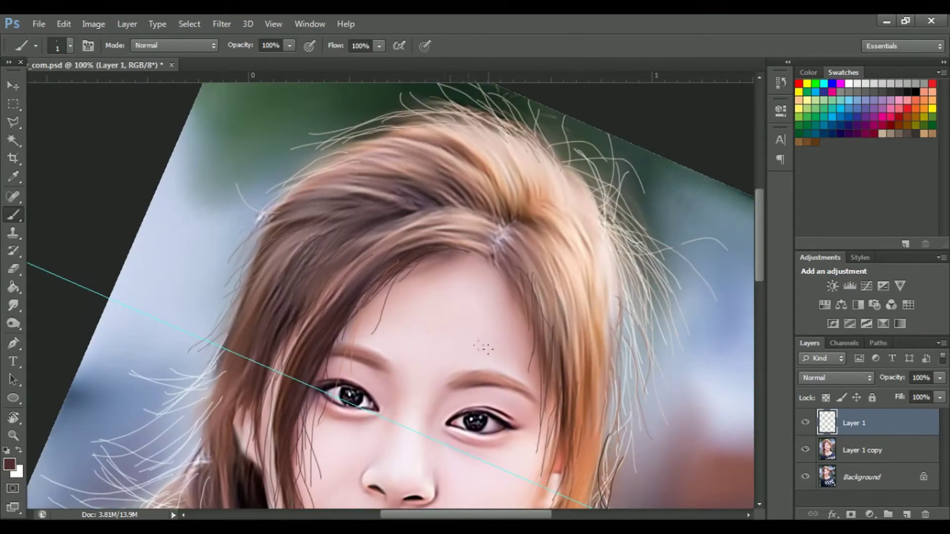
pyautogui.press('r')
pyautogui.moveTo(435, 361); pyautogui.dragTo(444, 339)
pyautogui.press('Escape')
pyautogui.scroll(-5, 444, 339)
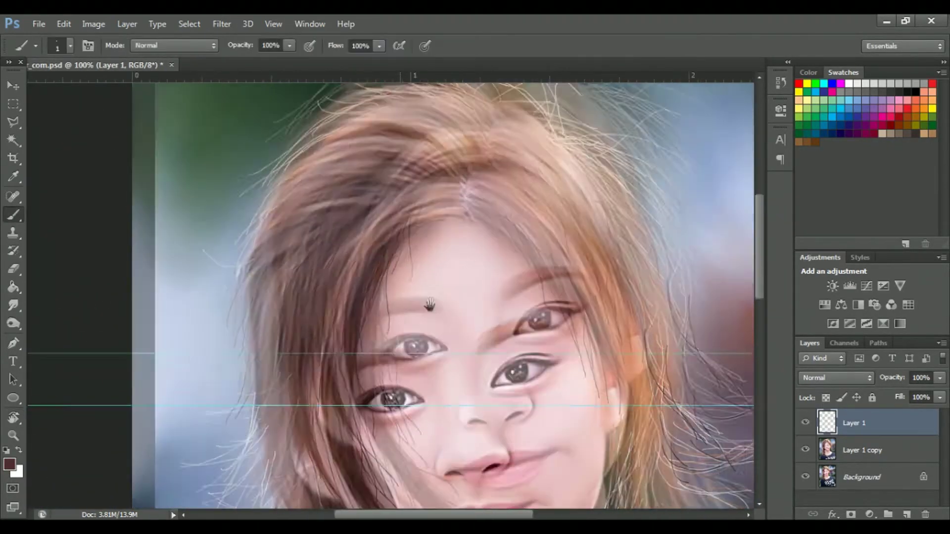
pyautogui.press('y')
pyautogui.click(14, 305)
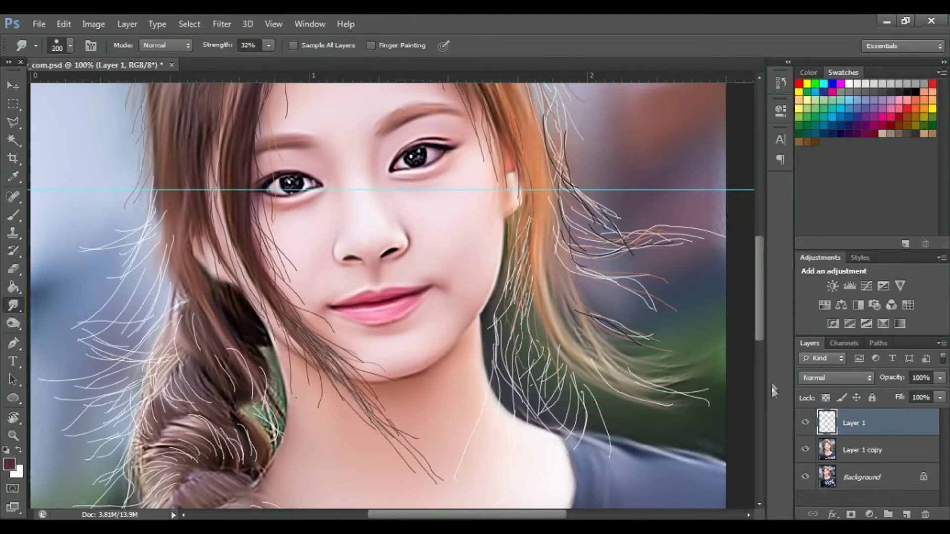
# Smudge away the white strands over the neck and shoulder at 16% strength.
pyautogui.moveTo(203, 48); pyautogui.dragTo(210, 48)
pyautogui.moveTo(490, 376); pyautogui.dragTo(608, 420)
pyautogui.moveTo(554, 470); pyautogui.dragTo(445, 446)
pyautogui.moveTo(524, 425); pyautogui.dragTo(564, 460)
# Shrink the smudge brush and zoom in on the hair beside the right ear.
pyautogui.scroll(3, 648, 351)
pyautogui.scroll(3, 658, 440)
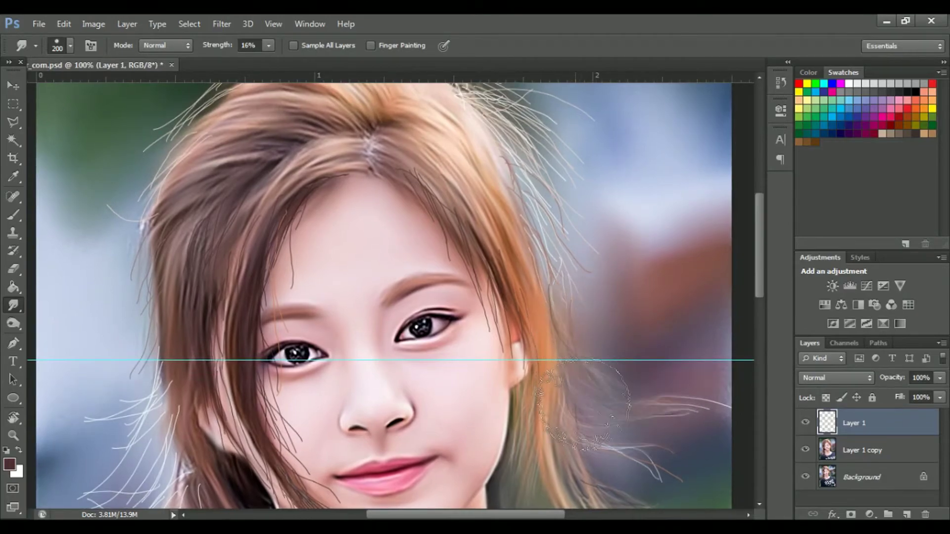
pyautogui.press('[')
pyautogui.press('[')
pyautogui.press('[')
pyautogui.hotkey('ctrl', '+')
pyautogui.moveTo(727, 452); pyautogui.dragTo(537, 371)
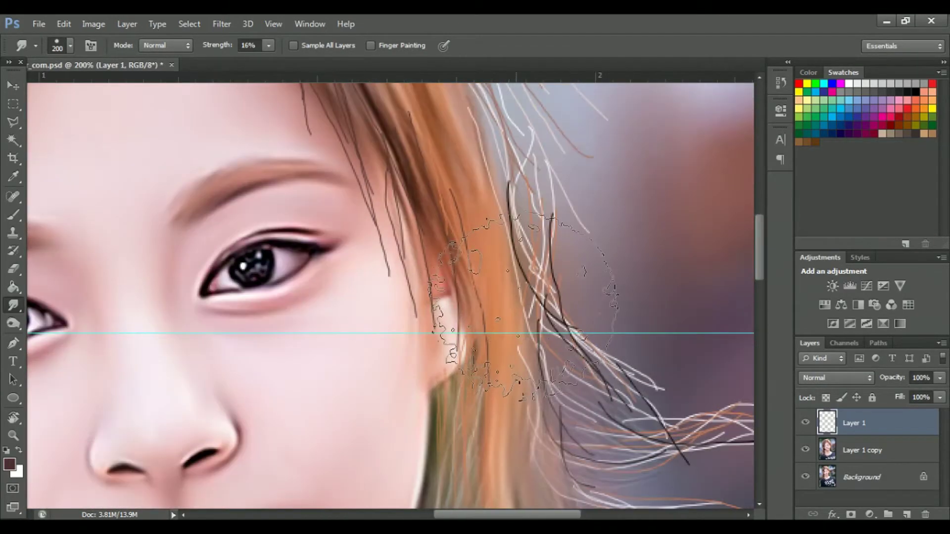
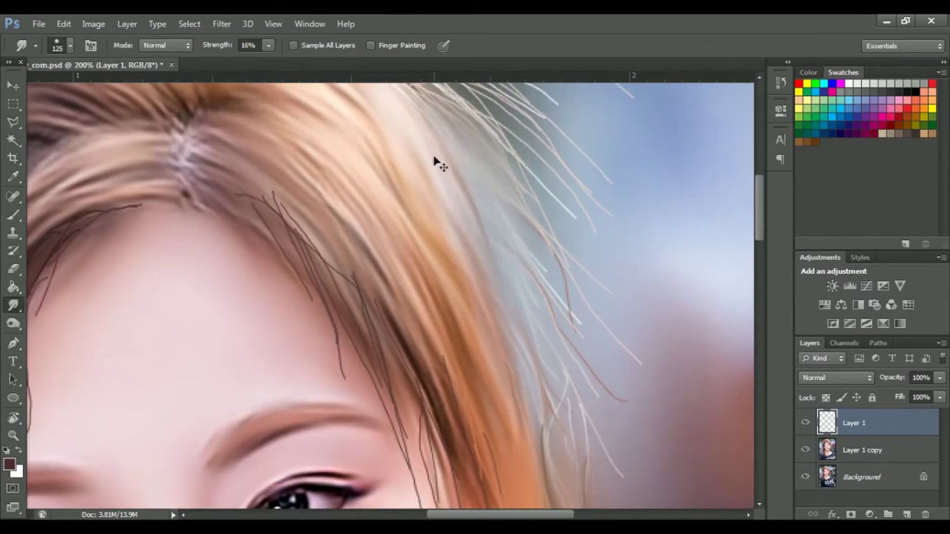
# Smudge stray braid strands at 16% strength, alternating between Layer 1 copy and Layer 1.
pyautogui.hotkey('ctrl', '-')
pyautogui.hotkey('ctrl', '-')
pyautogui.hotkey('ctrl', '-')
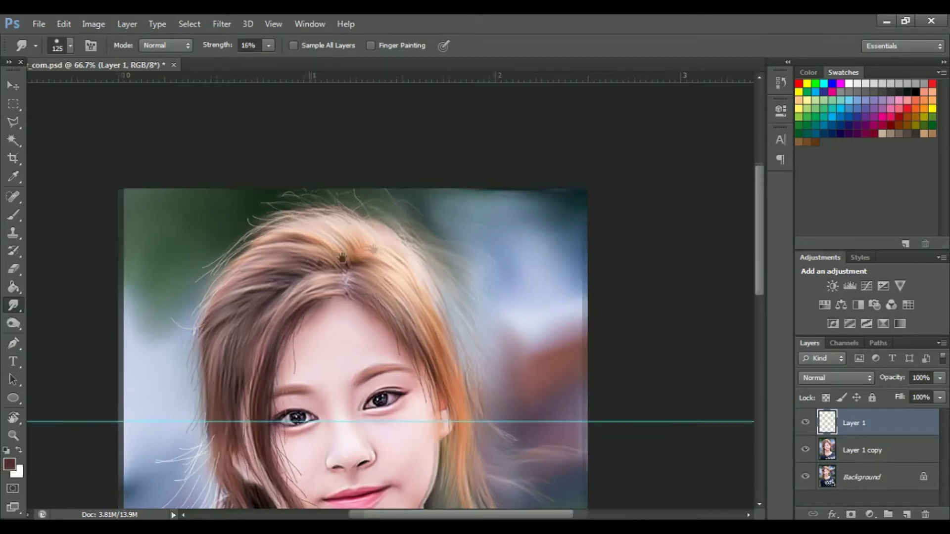
pyautogui.hscroll(-5, 320, 260)
pyautogui.scroll(-3, 321, 260)
pyautogui.scroll(-3, 319, 260)
pyautogui.hscroll(-1, 319, 260)
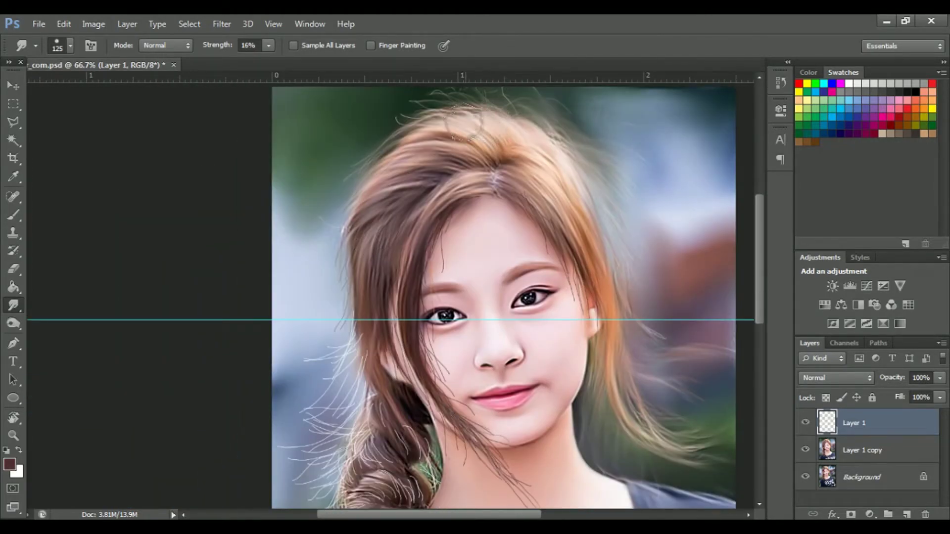
pyautogui.hotkey('alt', '[')
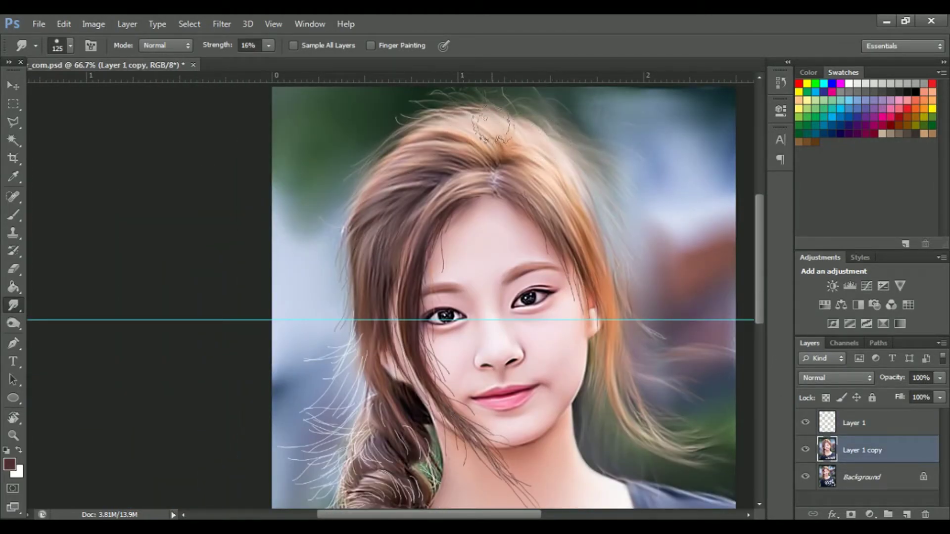
pyautogui.click(859, 424)
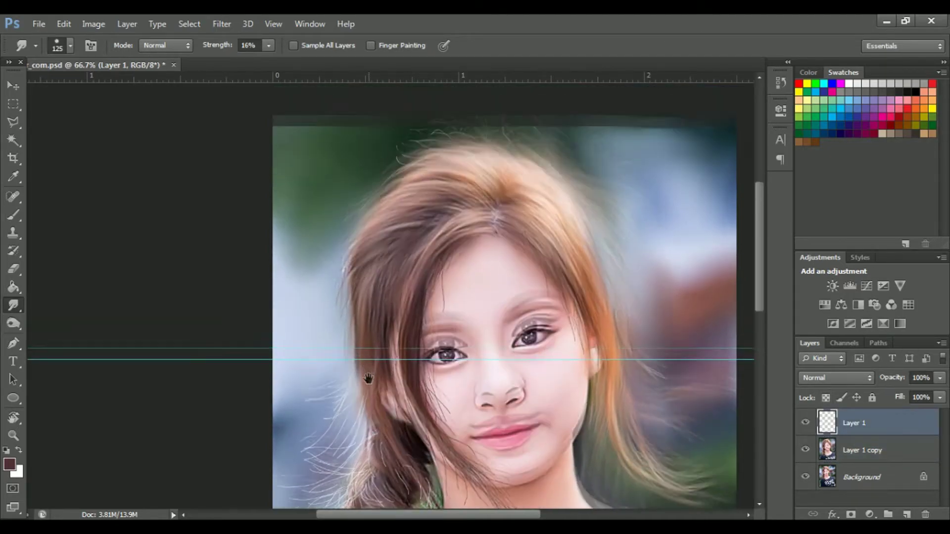
pyautogui.scroll(3, 367, 378)
pyautogui.hotkey('alt', '[')
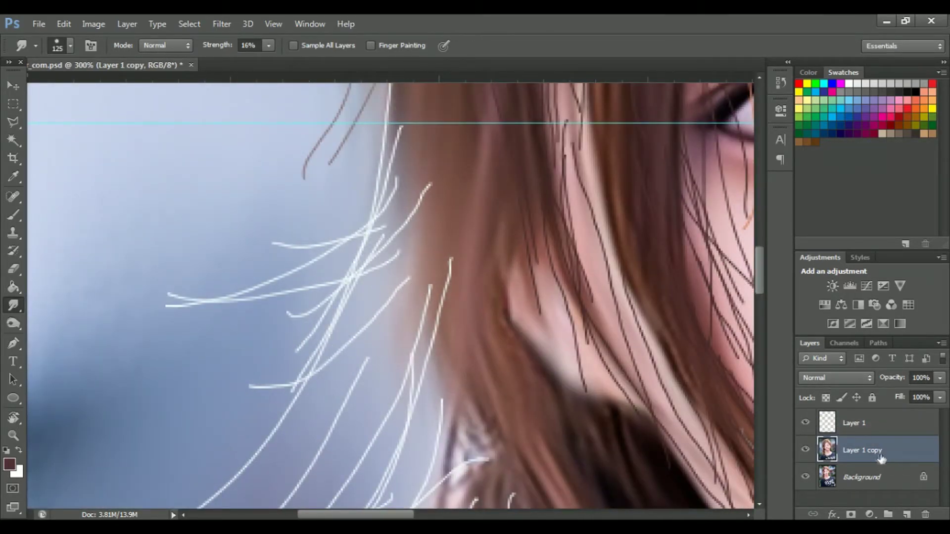
pyautogui.hotkey('alt', ']')
pyautogui.scroll(-1, 391, 218)
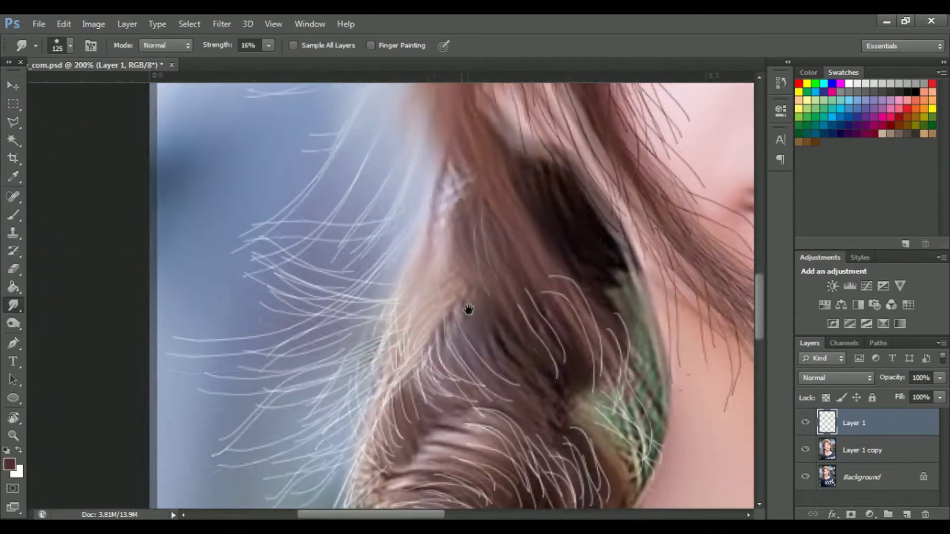
pyautogui.moveTo(467, 312)
pyautogui.mouseDown()
pyautogui.moveTo(448, 307)
pyautogui.moveTo(455, 256)
pyautogui.mouseUp()
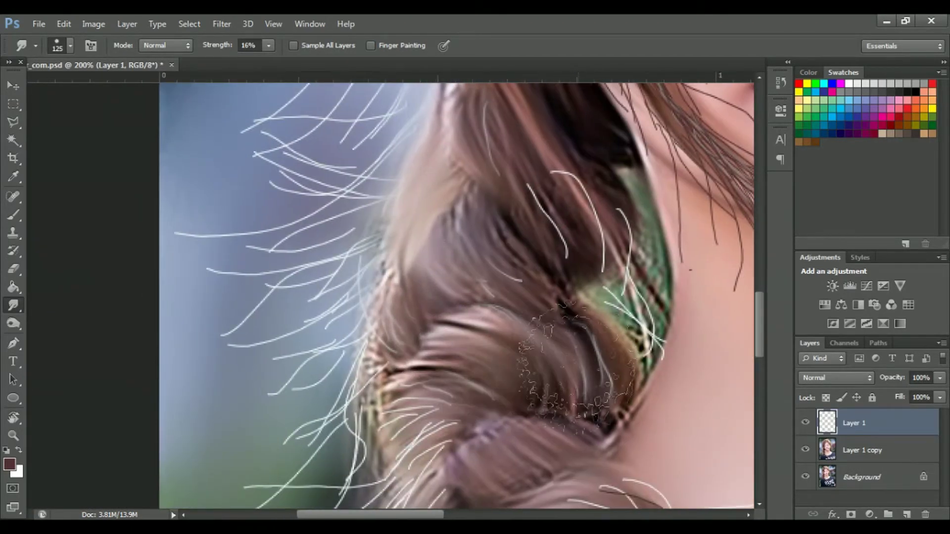
# Smooth the green patch beside the neck with a smaller brush, then blend the lower braid on Layer 1.
pyautogui.hotkey('alt', '[')
pyautogui.press('[')
pyautogui.press('[')
pyautogui.press('[')
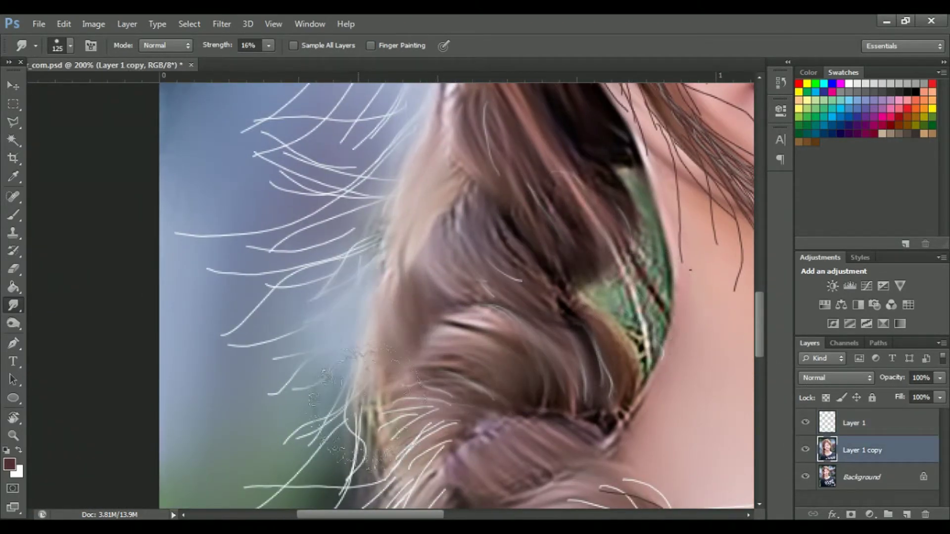
pyautogui.moveTo(644, 300); pyautogui.dragTo(673, 235)
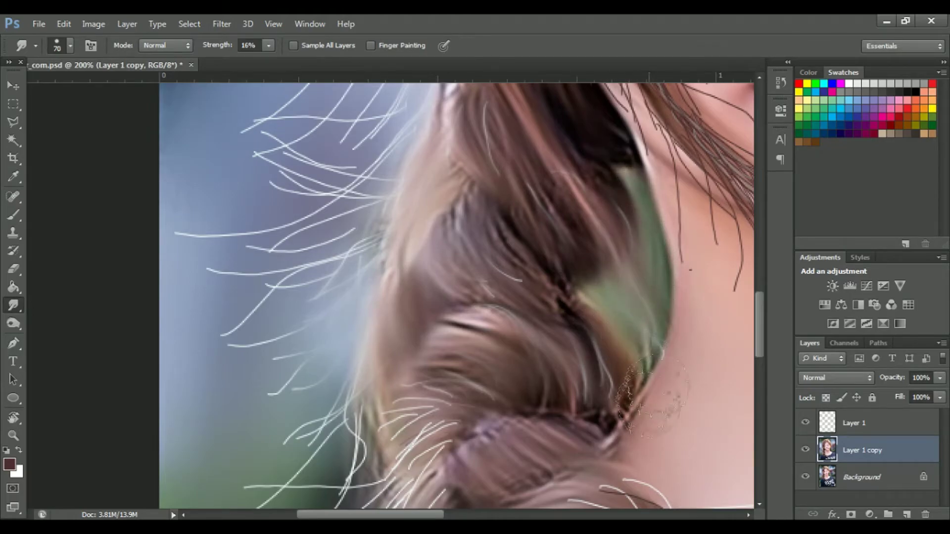
pyautogui.hotkey('alt', ']')
pyautogui.moveTo(399, 263); pyautogui.dragTo(399, 143)
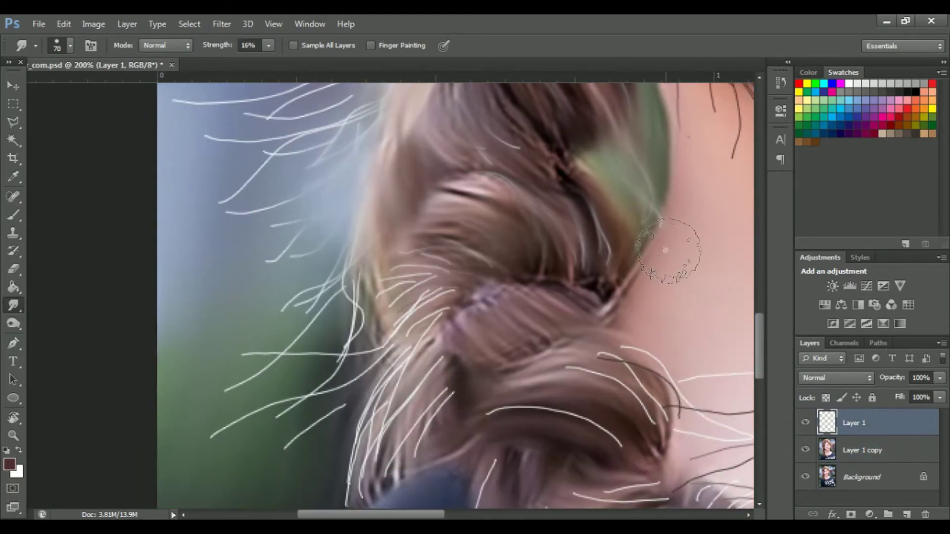
pyautogui.moveTo(620, 381)
pyautogui.mouseDown()
pyautogui.moveTo(589, 297)
pyautogui.moveTo(498, 207)
pyautogui.mouseUp()
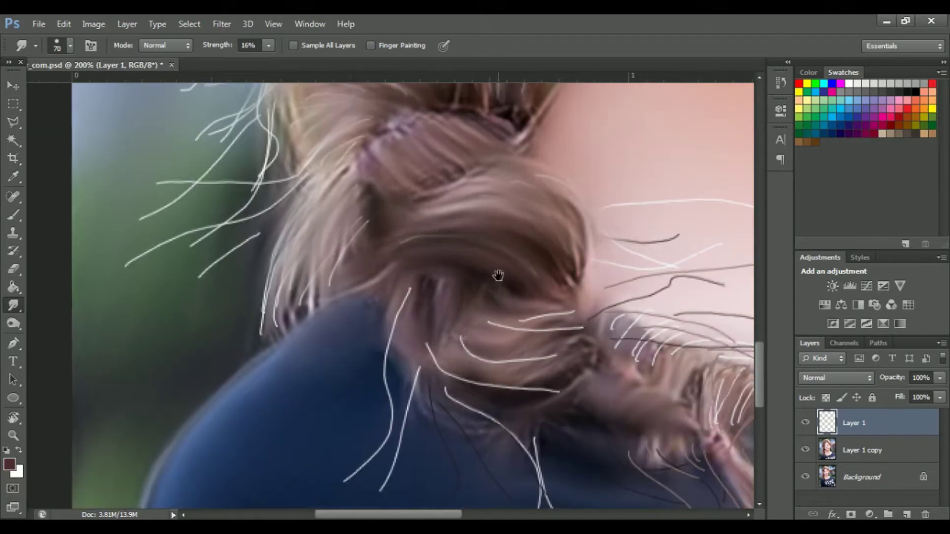
pyautogui.moveTo(475, 338); pyautogui.dragTo(467, 245)
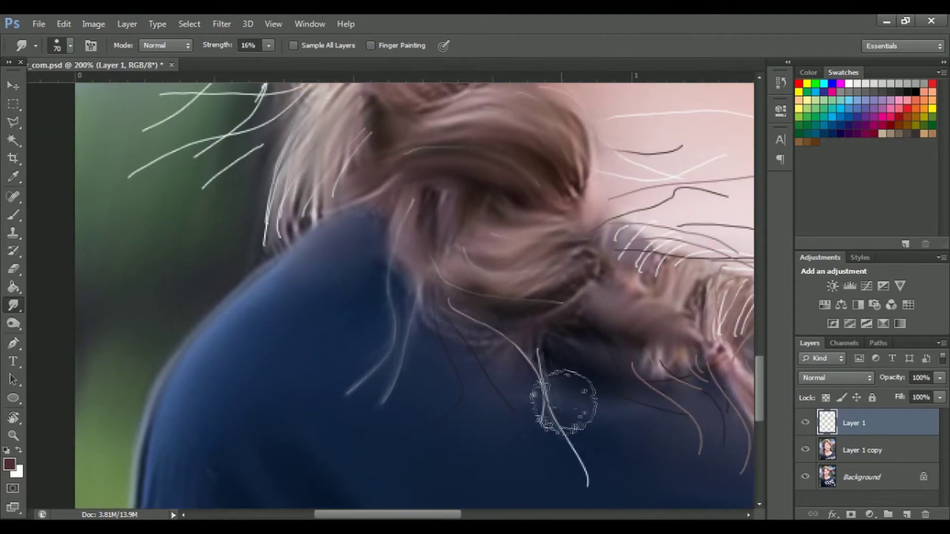
pyautogui.moveTo(561, 404); pyautogui.dragTo(440, 421)
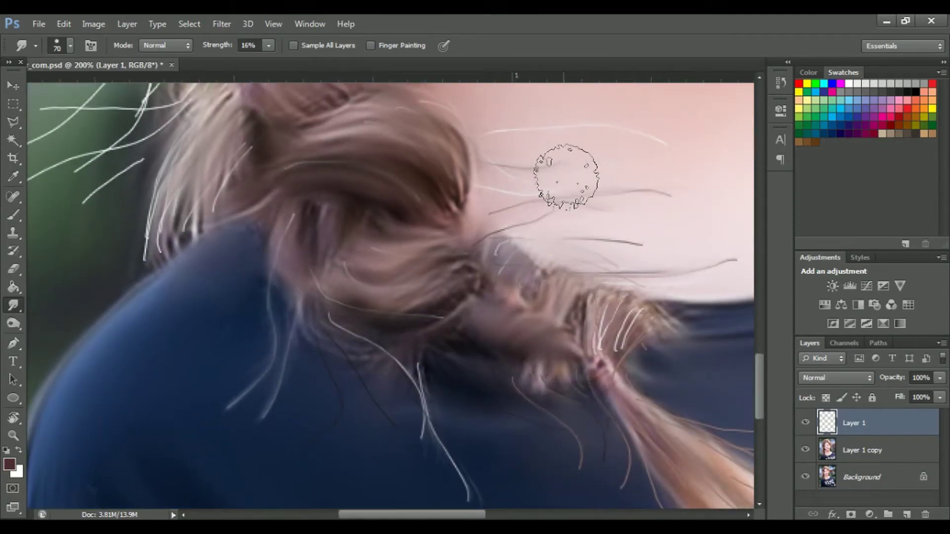
# Zoom out to the whole image with Layer 1 copy as the active layer.
pyautogui.hotkey('ctrl', '-')
pyautogui.hotkey('ctrl', '-')
pyautogui.scroll(5, 452, 326)
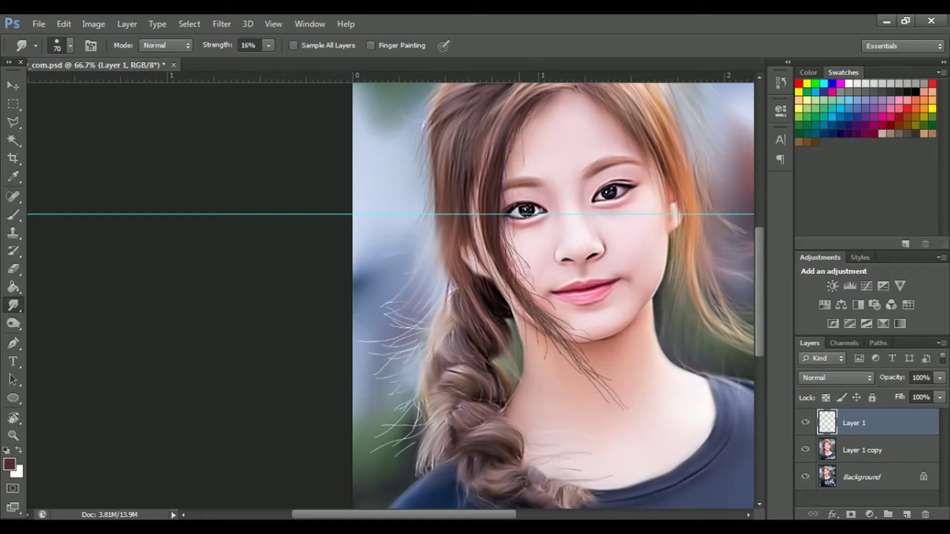
pyautogui.click(870, 450)
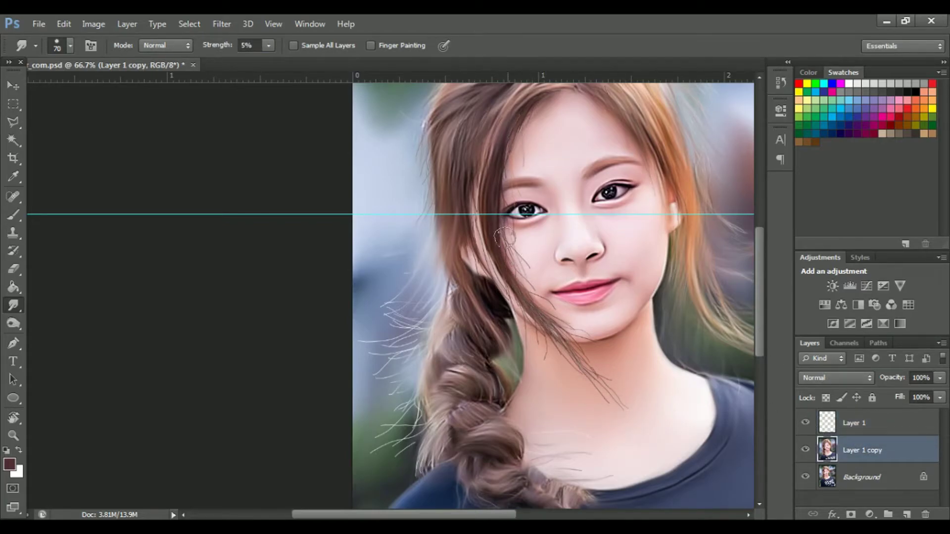
pyautogui.hotkey('ctrl', '-')
pyautogui.hotkey('ctrl', '-')
# Merge Layer 1 down into the other hair layer to form one layer.
pyautogui.press('v')
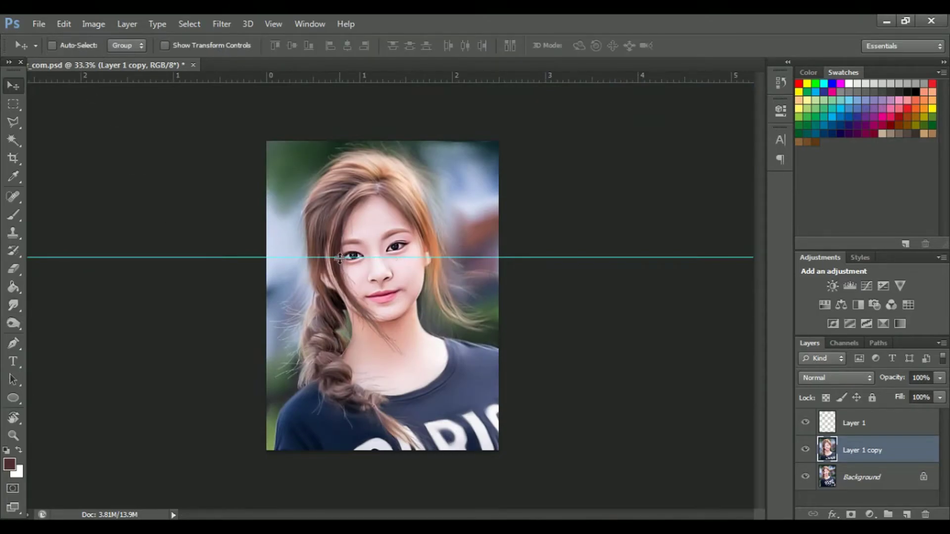
pyautogui.hotkey('ctrl', '+')
pyautogui.hotkey('ctrl', '+')
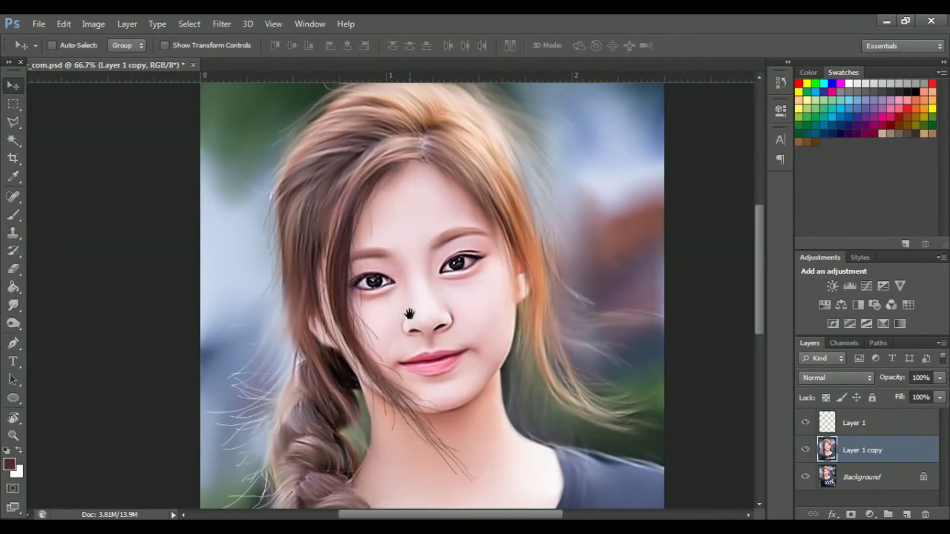
pyautogui.hotkey('ctrl', '+')
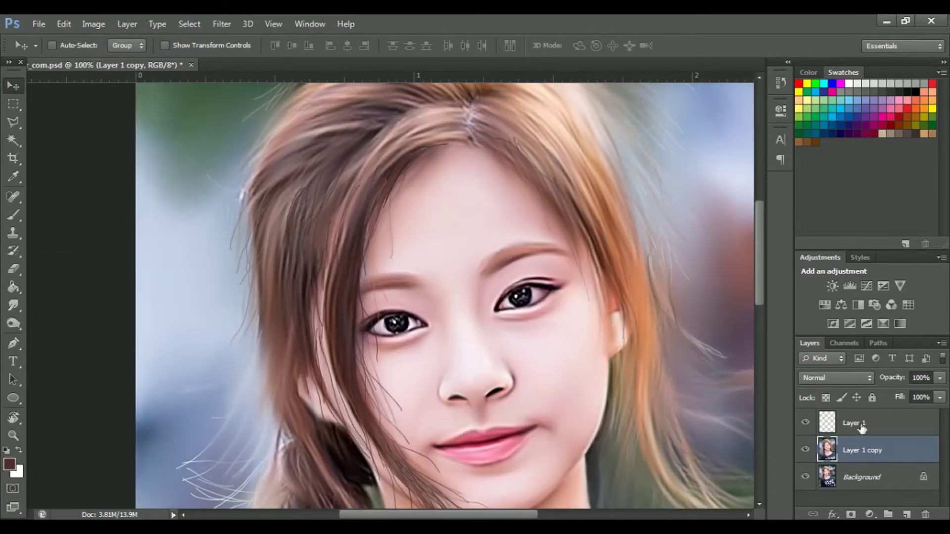
pyautogui.click(858, 424)
pyautogui.hotkey('ctrl', 'e')
pyautogui.hotkey('ctrl', '+')
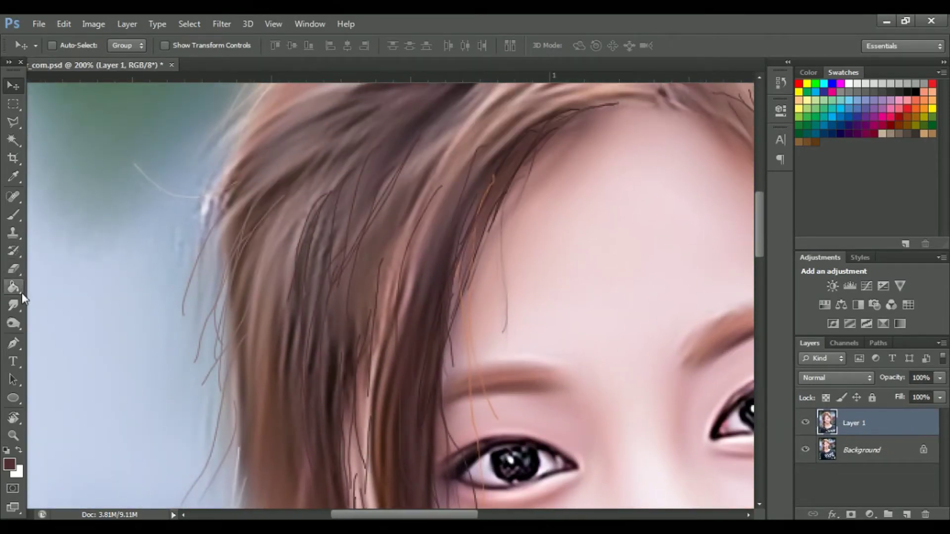
# Smudge the forehead hairline strands with the Smudge tool at 5% strength.
pyautogui.press('r')
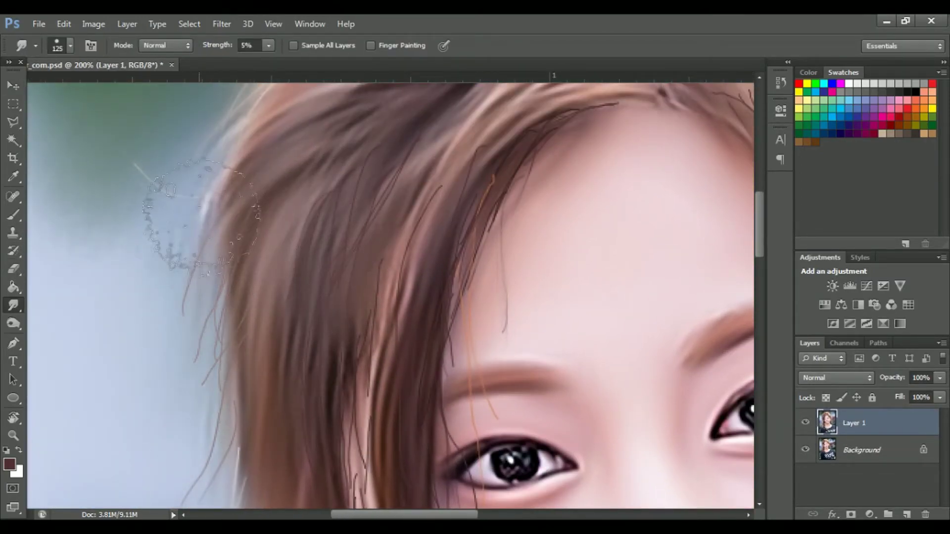
pyautogui.scroll(-2, 510, 203)
pyautogui.scroll(-3, 428, 354)
pyautogui.scroll(5, 445, 297)
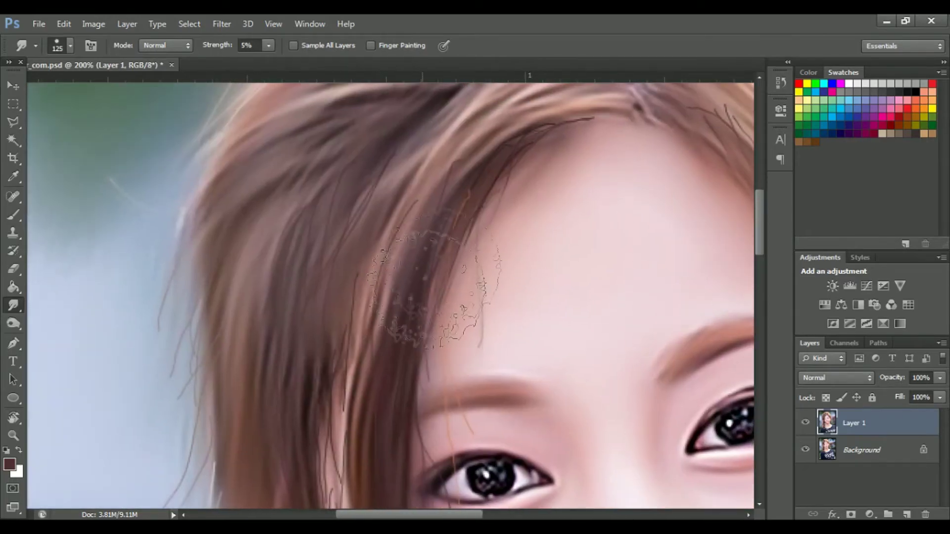
pyautogui.hscroll(3, 460, 242)
pyautogui.scroll(3, 413, 371)
pyautogui.hscroll(3, 413, 371)
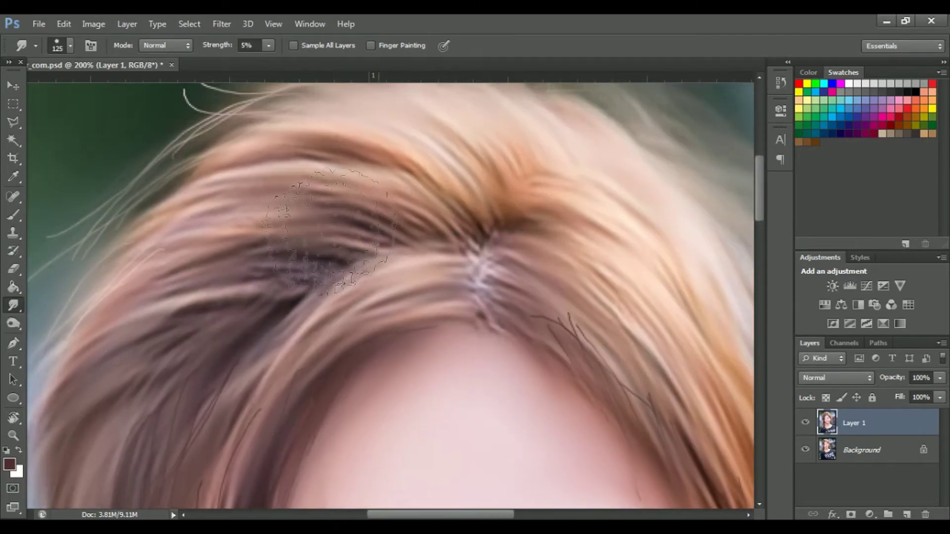
pyautogui.scroll(-2, 391, 269)
pyautogui.hscroll(3, 390, 269)
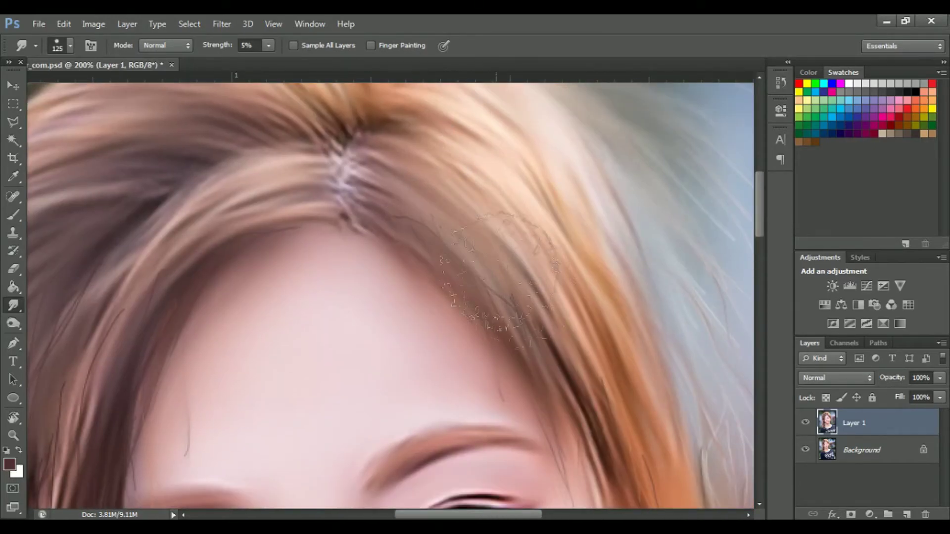
pyautogui.scroll(-2, 495, 223)
pyautogui.hscroll(2, 495, 223)
pyautogui.scroll(-5, 493, 178)
pyautogui.hscroll(-9, 493, 178)
pyautogui.scroll(-2, 493, 178)
pyautogui.hscroll(4, 493, 178)
pyautogui.scroll(-3, 371, 244)
pyautogui.hscroll(3, 371, 244)
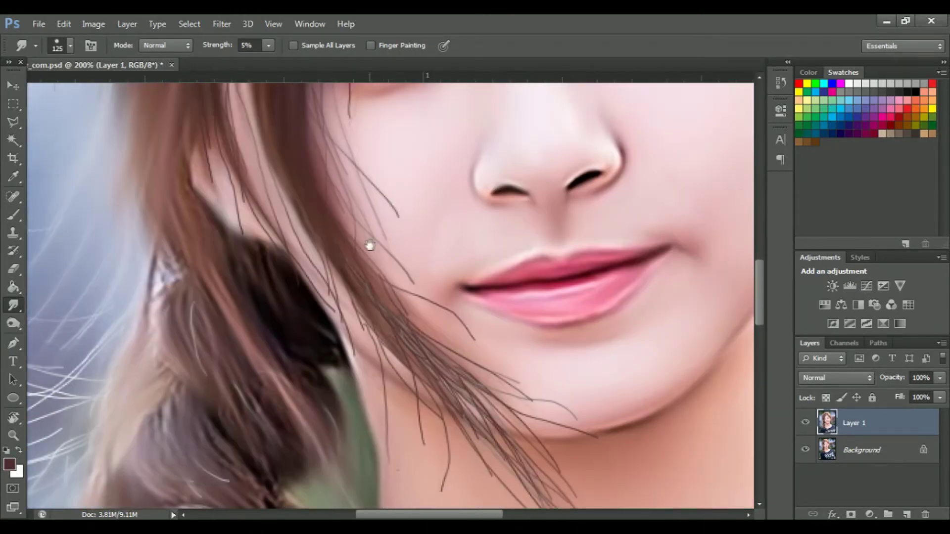
pyautogui.scroll(14, 452, 222)
pyautogui.hscroll(5, 482, 229)
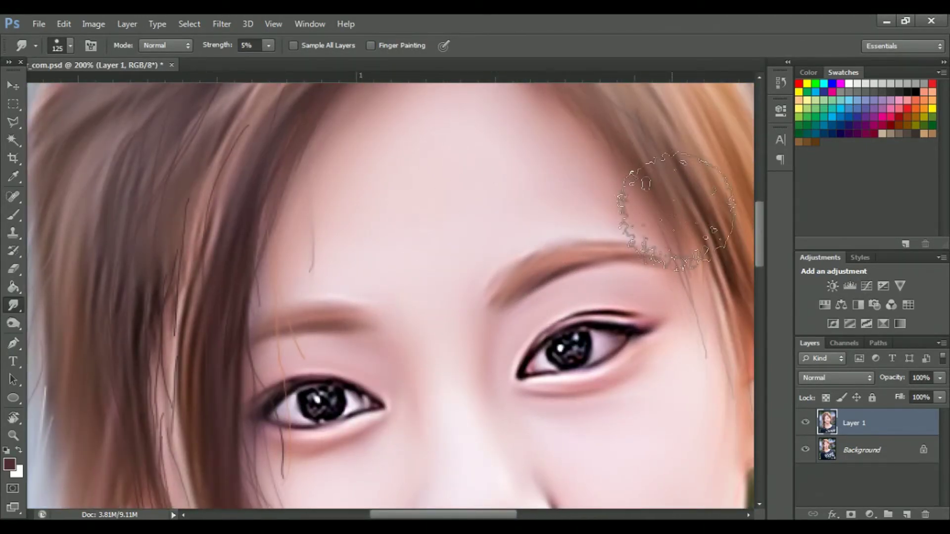
pyautogui.hotkey('ctrl', '+')
# Choose the 166 px eyelash brush from the canvas brush presets.
pyautogui.click(13, 215)
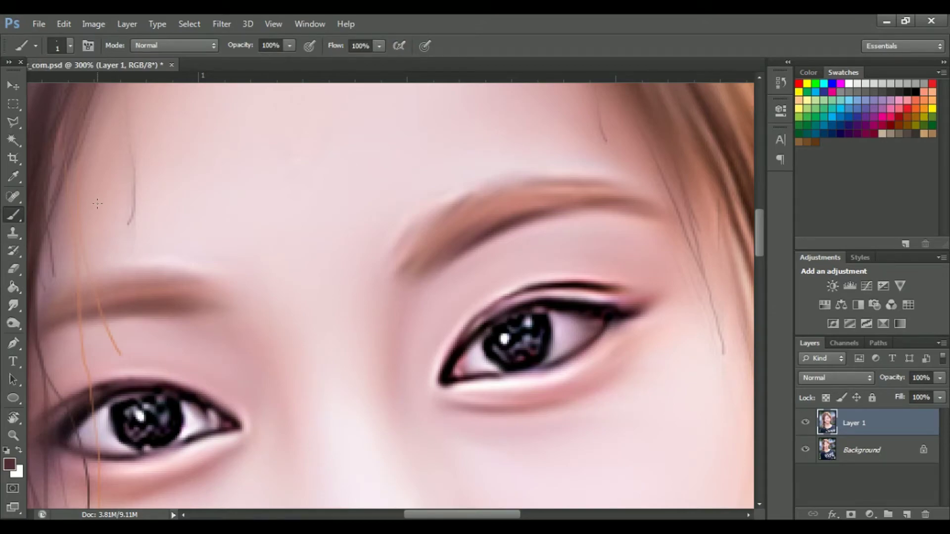
pyautogui.rightClick(153, 190)
pyautogui.moveTo(300, 294); pyautogui.dragTo(301, 331)
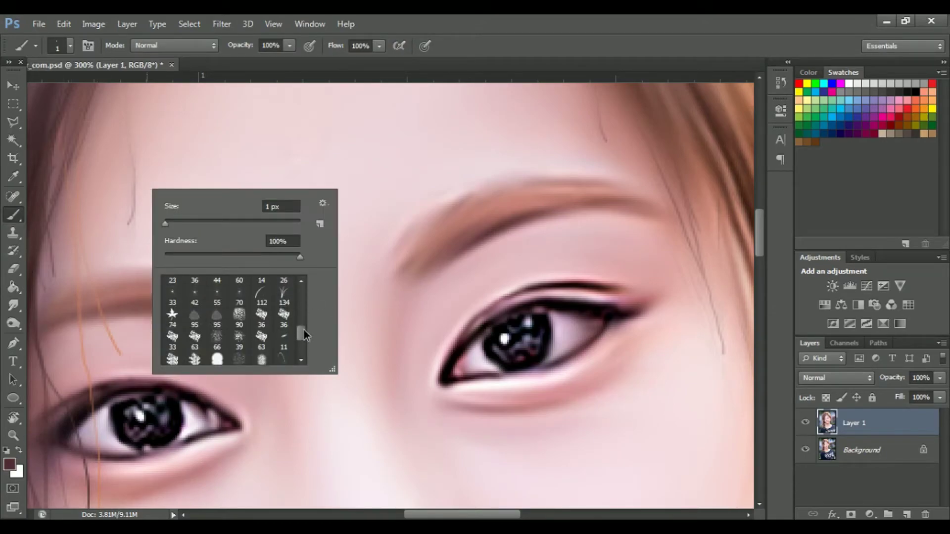
pyautogui.click(284, 329)
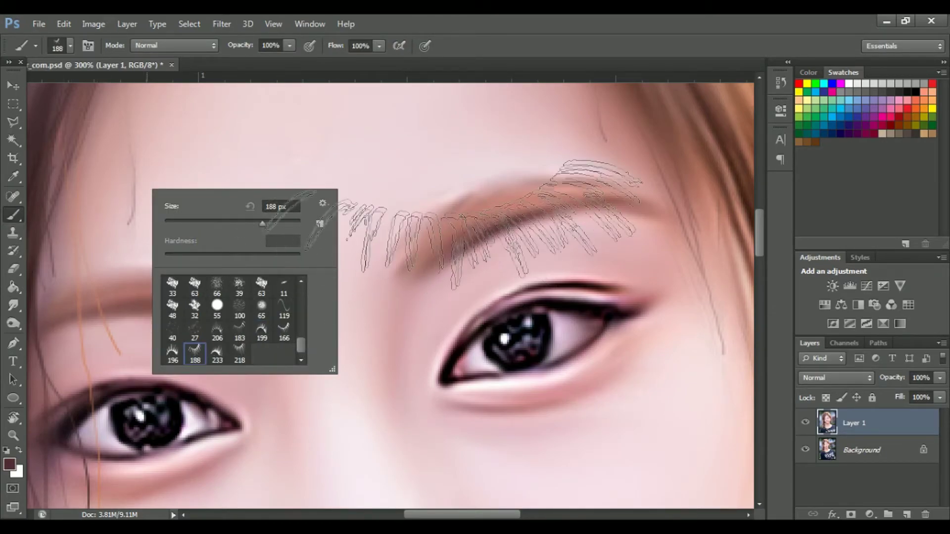
# Stamp four rows of brown lashes near the right eye, each on its own new layer.
pyautogui.click(909, 515)
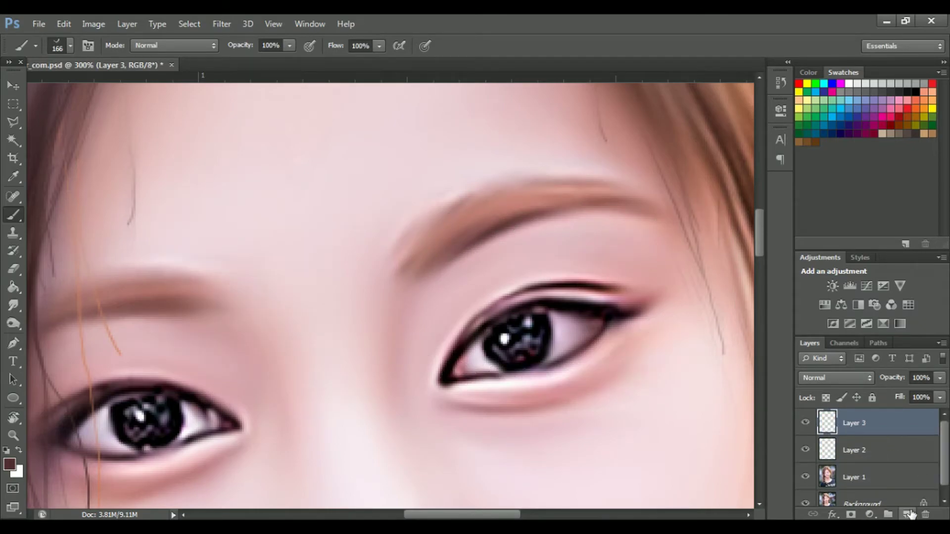
pyautogui.click(460, 297)
pyautogui.click(909, 514)
pyautogui.click(494, 381)
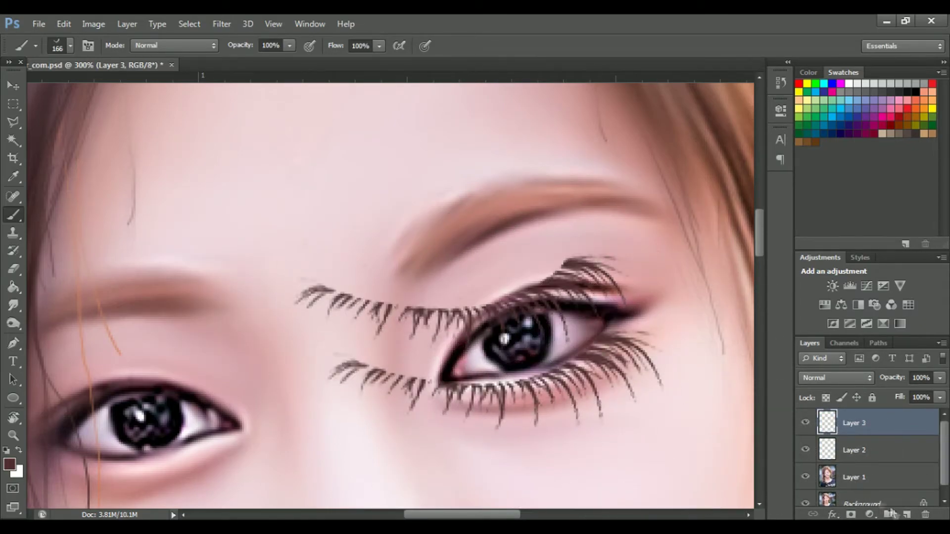
pyautogui.click(908, 514)
pyautogui.click(436, 233)
pyautogui.click(909, 514)
pyautogui.click(413, 198)
pyautogui.hotkey('ctrl', 't')
pyautogui.rightClick(322, 168)
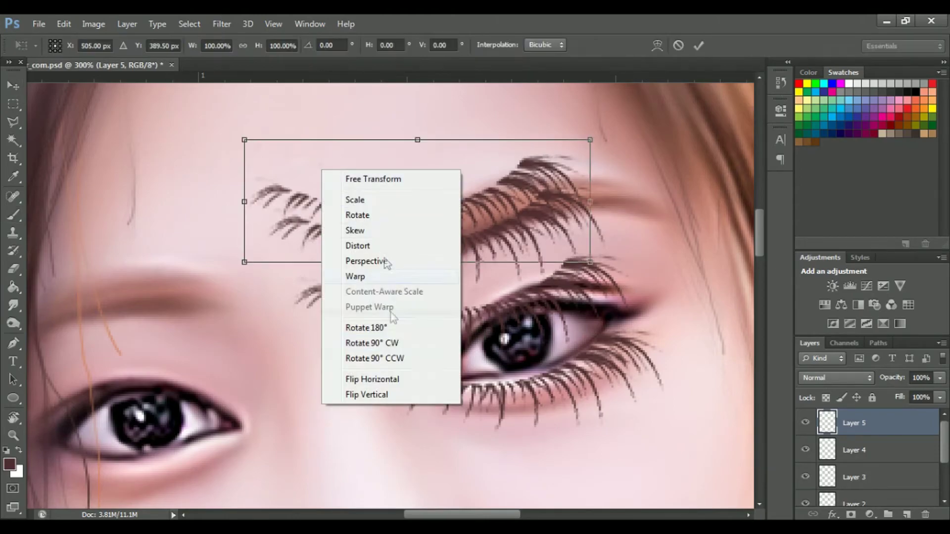
# Flip the top lash row upside down and park Layers 3 and 4 on the upper left.
pyautogui.click(384, 259)
pyautogui.moveTo(376, 198)
pyautogui.mouseDown()
pyautogui.moveTo(376, 284)
pyautogui.moveTo(213, 374)
pyautogui.mouseUp()
pyautogui.rightClick(365, 132)
pyautogui.click(403, 358)
pyautogui.moveTo(403, 358)
pyautogui.mouseDown()
pyautogui.moveTo(669, 248)
pyautogui.moveTo(681, 256)
pyautogui.mouseUp()
pyautogui.press('Return')
pyautogui.click(870, 449)
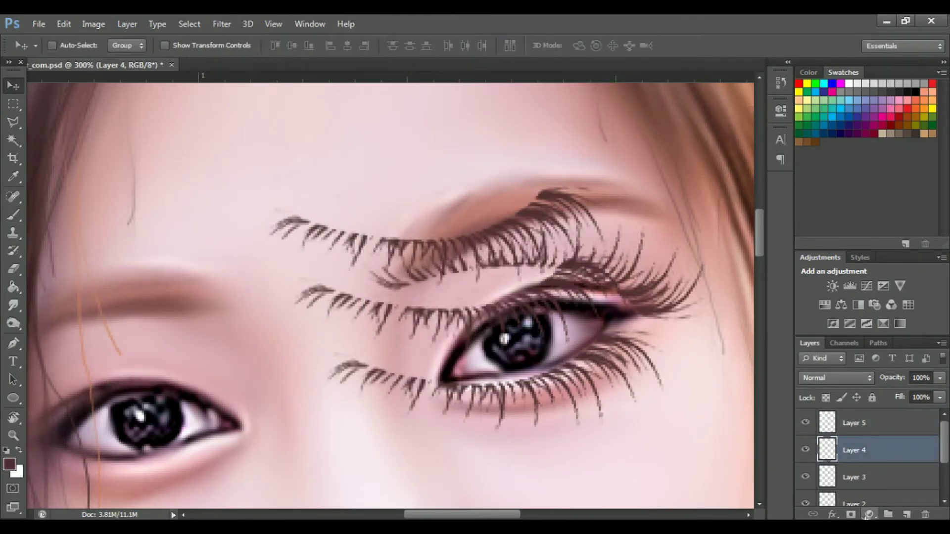
pyautogui.keyDown('shift'); pyautogui.click(871, 477); pyautogui.keyUp('shift')
pyautogui.moveTo(460, 307); pyautogui.dragTo(212, 79)
# Tilt, scale to about 80% and warp the Layer 5 lashes onto the right upper lid.
pyautogui.click(884, 426)
pyautogui.hotkey('ctrl', 'u')
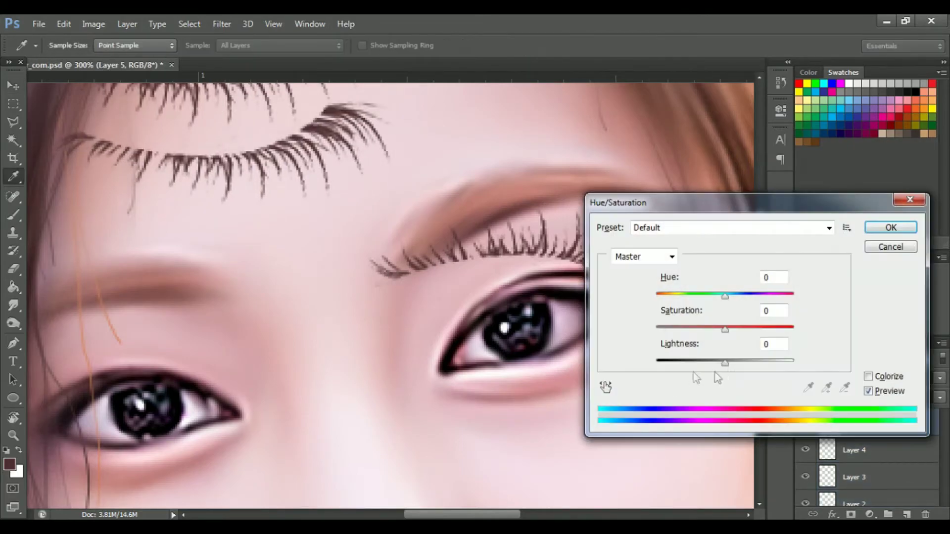
pyautogui.click(891, 228)
pyautogui.hotkey('ctrl', 't')
pyautogui.moveTo(728, 267); pyautogui.dragTo(748, 174)
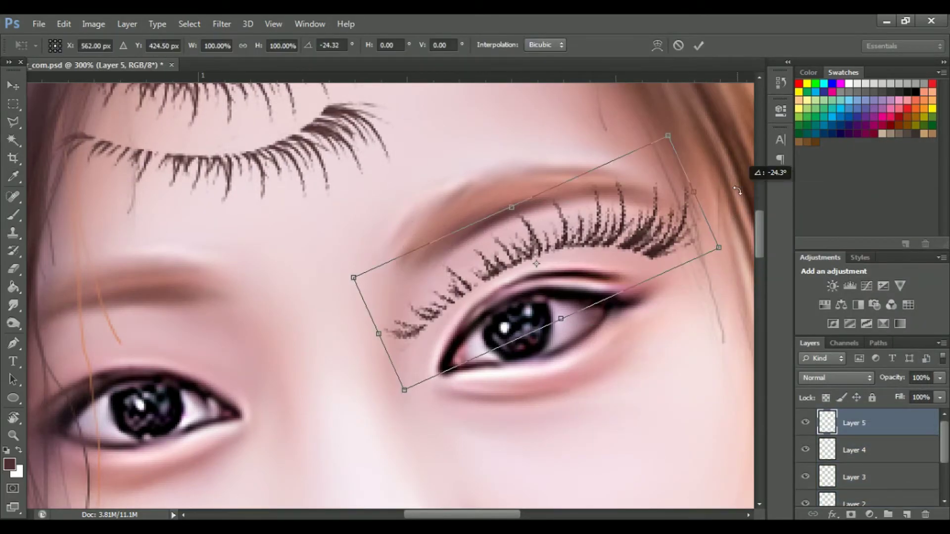
pyautogui.moveTo(720, 247); pyautogui.dragTo(650, 253)
pyautogui.moveTo(583, 256); pyautogui.dragTo(608, 303)
pyautogui.rightClick(593, 276)
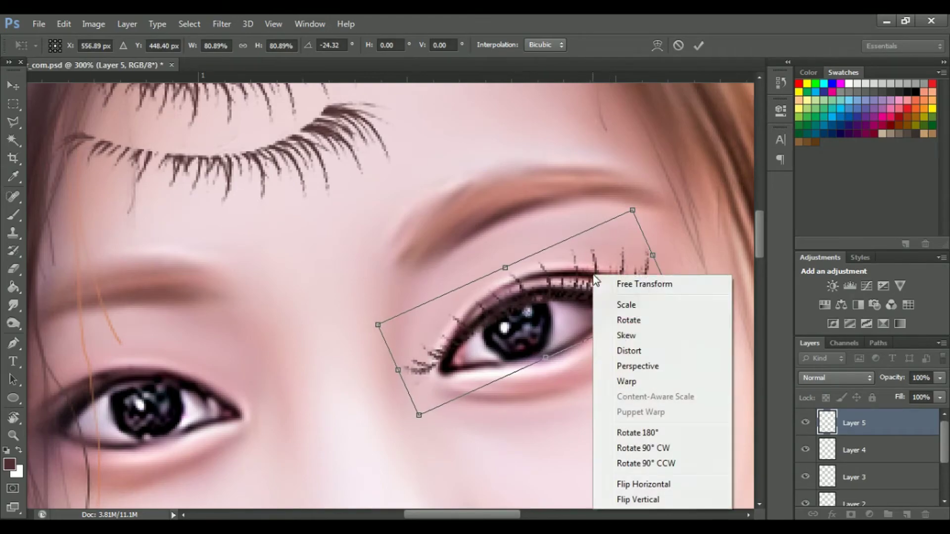
pyautogui.click(627, 381)
pyautogui.moveTo(488, 289); pyautogui.dragTo(463, 254)
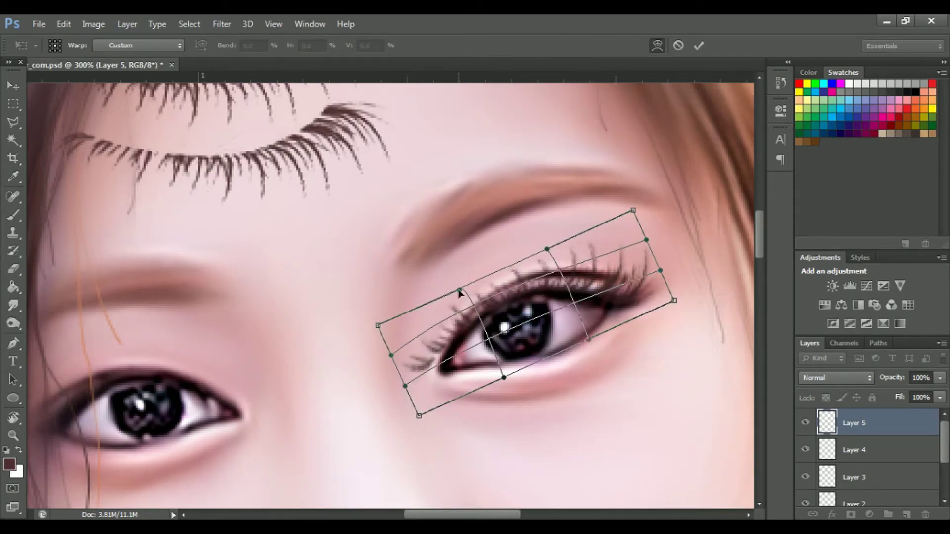
pyautogui.moveTo(405, 386); pyautogui.dragTo(442, 391)
pyautogui.press('Return')
# Duplicate and mirror the upper lashes, fitting the copy onto the left upper lid.
pyautogui.hotkey('ctrl', 'j')
pyautogui.hotkey('ctrl', 't')
pyautogui.rightClick(557, 346)
pyautogui.click(608, 506)
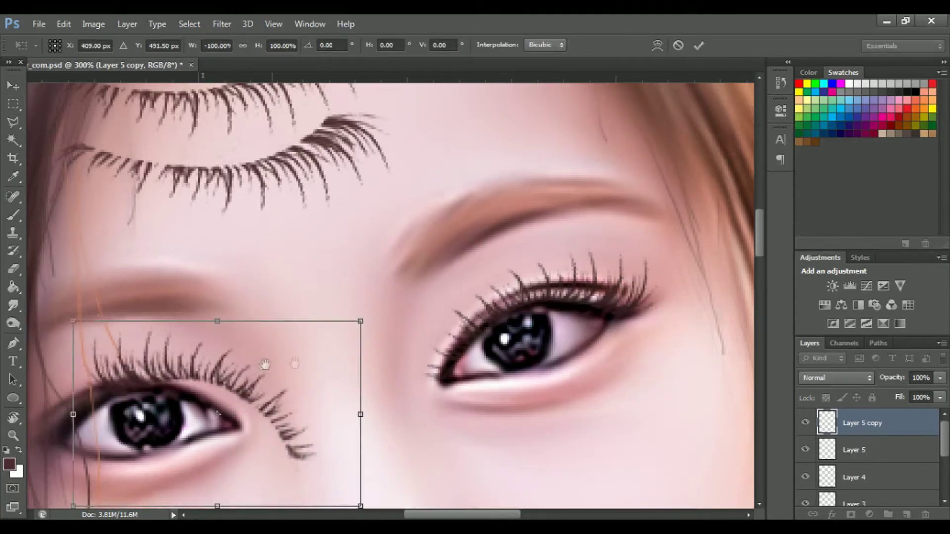
pyautogui.moveTo(495, 346); pyautogui.dragTo(163, 425)
pyautogui.moveTo(517, 307); pyautogui.dragTo(494, 238)
pyautogui.moveTo(341, 340); pyautogui.dragTo(343, 341)
pyautogui.rightClick(345, 331)
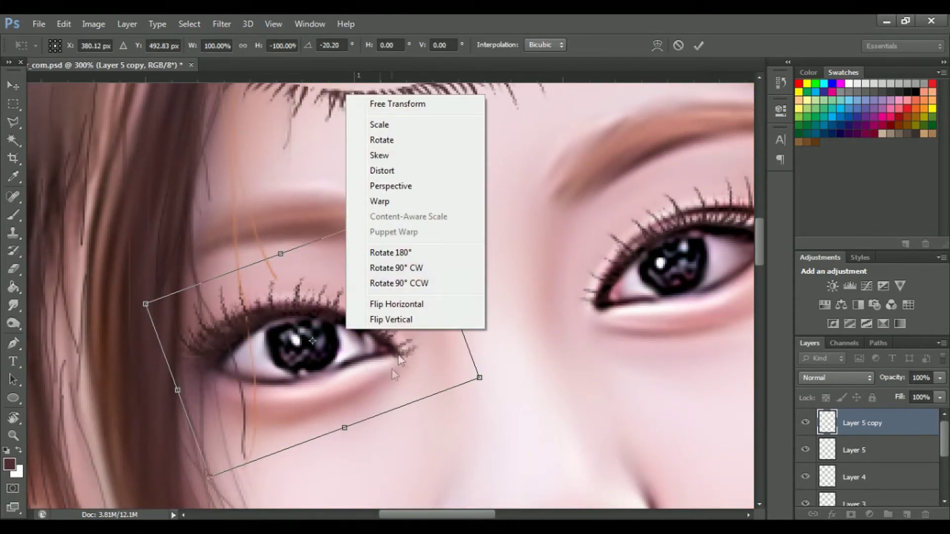
pyautogui.moveTo(458, 404)
pyautogui.mouseDown()
pyautogui.moveTo(482, 352)
pyautogui.moveTo(452, 304)
pyautogui.moveTo(414, 374)
pyautogui.mouseUp()
pyautogui.press('Return')
# Move, shrink to about two thirds and tilt the Layer 4 lashes onto the right lower lid.
pyautogui.click(853, 478)
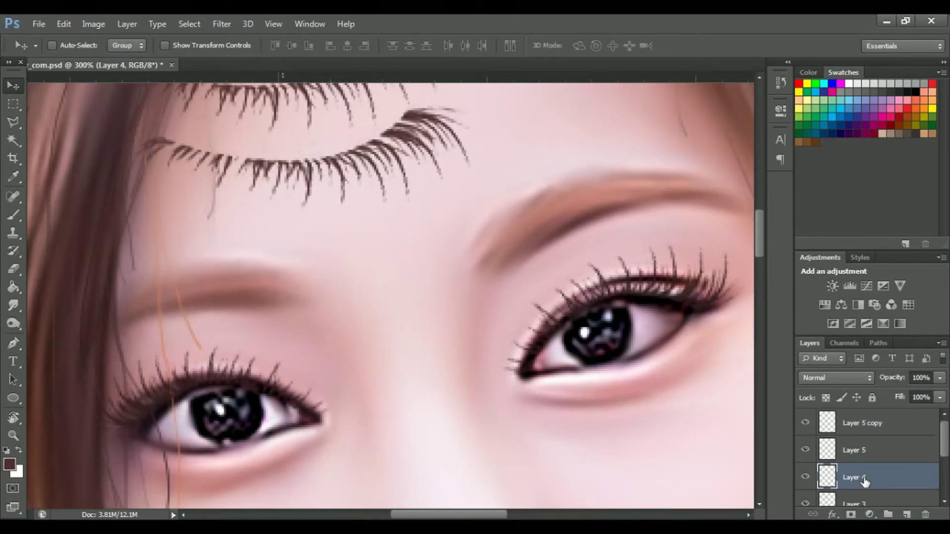
pyautogui.hotkey('ctrl', 't')
pyautogui.scroll(-3, 335, 175)
pyautogui.moveTo(426, 208); pyautogui.dragTo(530, 301)
pyautogui.scroll(2, 530, 301)
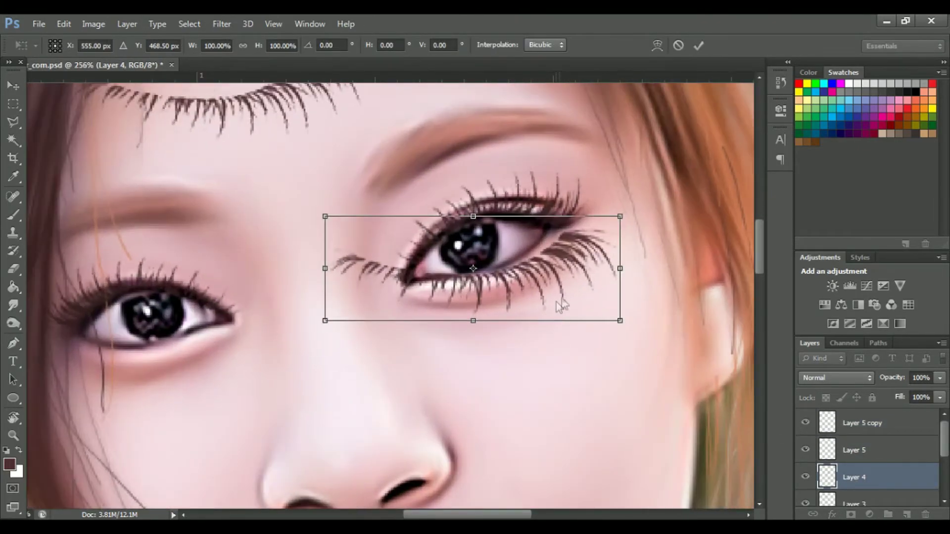
pyautogui.moveTo(615, 214); pyautogui.dragTo(594, 218)
pyautogui.moveTo(554, 267)
pyautogui.mouseDown()
pyautogui.moveTo(564, 265)
pyautogui.moveTo(555, 272)
pyautogui.mouseUp()
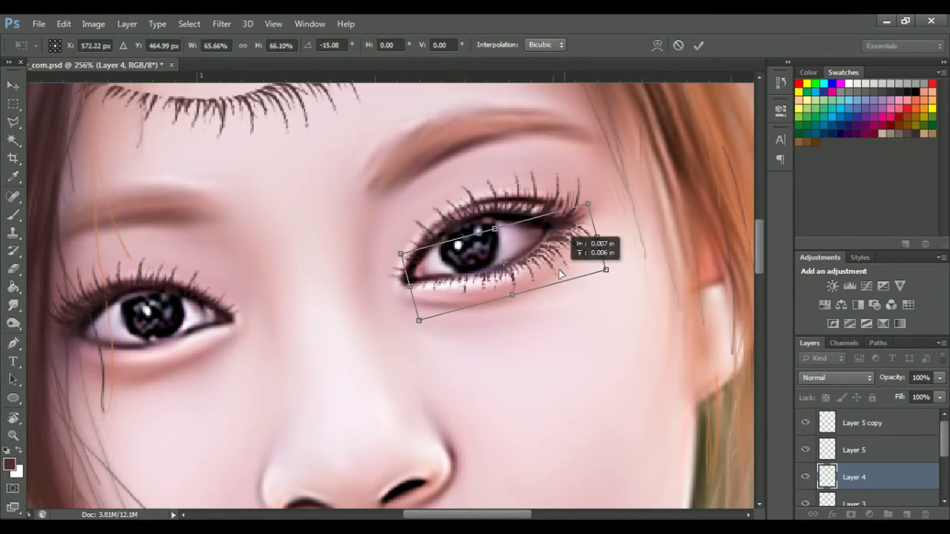
pyautogui.press('Return')
# Flip a copy of the lower lashes horizontally and vertically onto the left lower lid.
pyautogui.hotkey('ctrl', 't')
pyautogui.rightClick(547, 272)
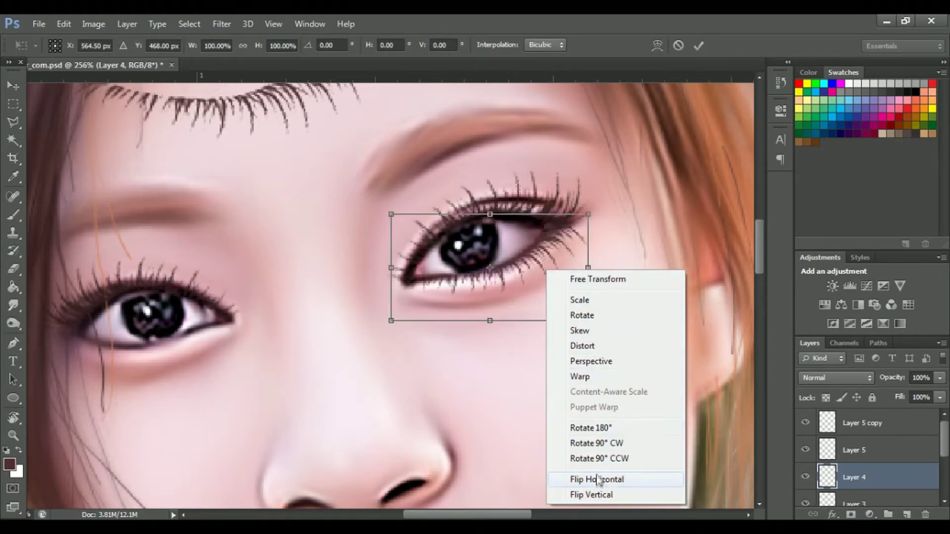
pyautogui.click(589, 418)
pyautogui.press('Return')
pyautogui.hotkey('ctrl', 't')
pyautogui.rightClick(547, 252)
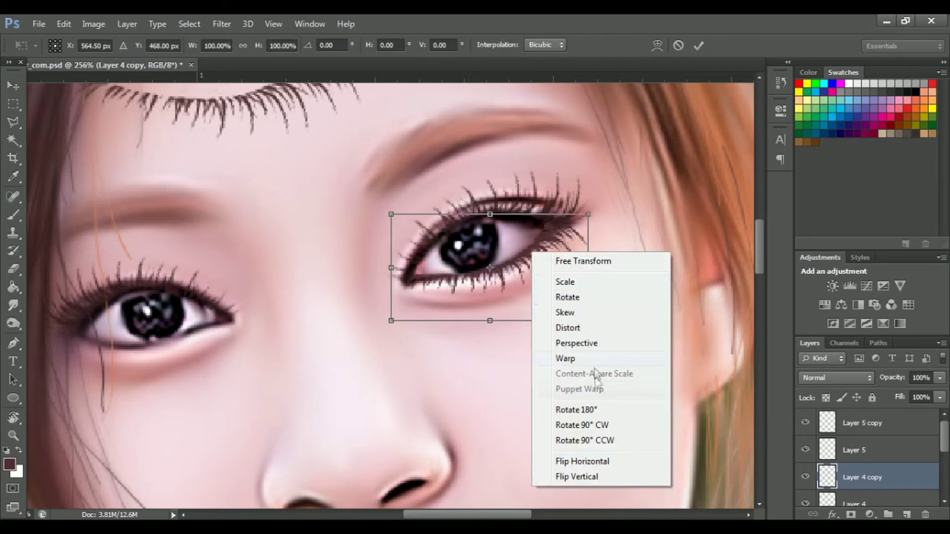
pyautogui.click(579, 479)
pyautogui.scroll(2, 519, 277)
pyautogui.moveTo(601, 309); pyautogui.dragTo(565, 224)
pyautogui.moveTo(445, 277); pyautogui.dragTo(401, 340)
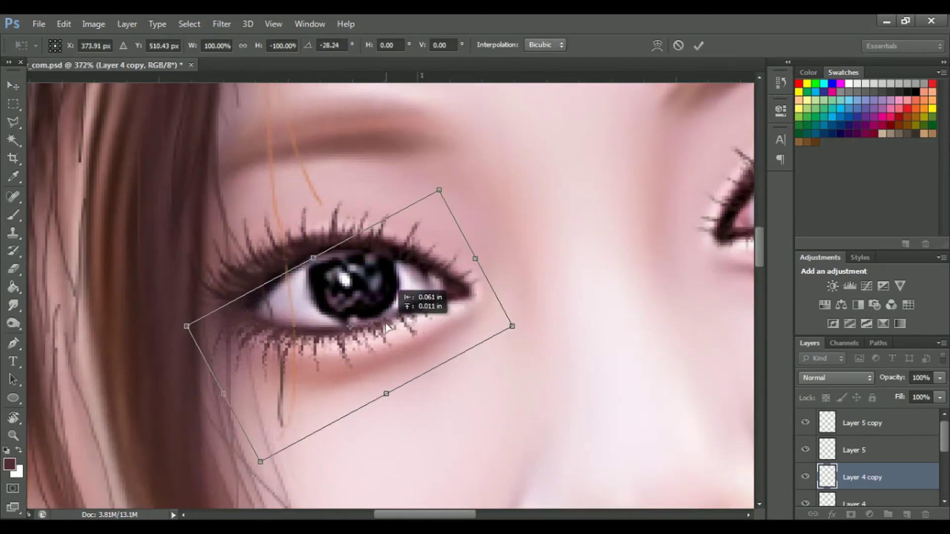
pyautogui.press('Return')
# View the whole image and hide one spare forehead lash row.
pyautogui.hotkey('ctrl', '0')
pyautogui.scroll(5, 442, 291)
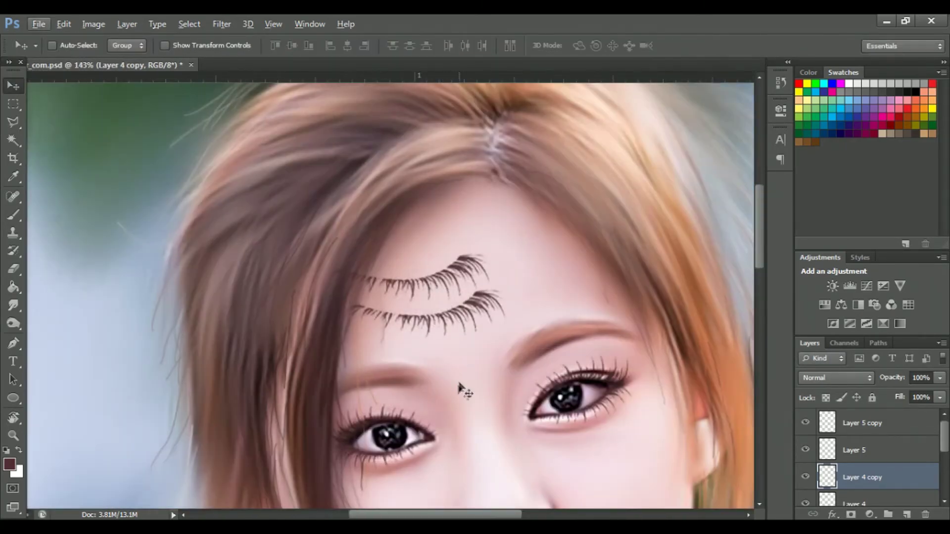
pyautogui.scroll(-3, 866, 451)
pyautogui.click(805, 422)
# Remove the other forehead lash row and merge the four eye lash layers into one.
pyautogui.click(805, 449)
pyautogui.click(879, 423)
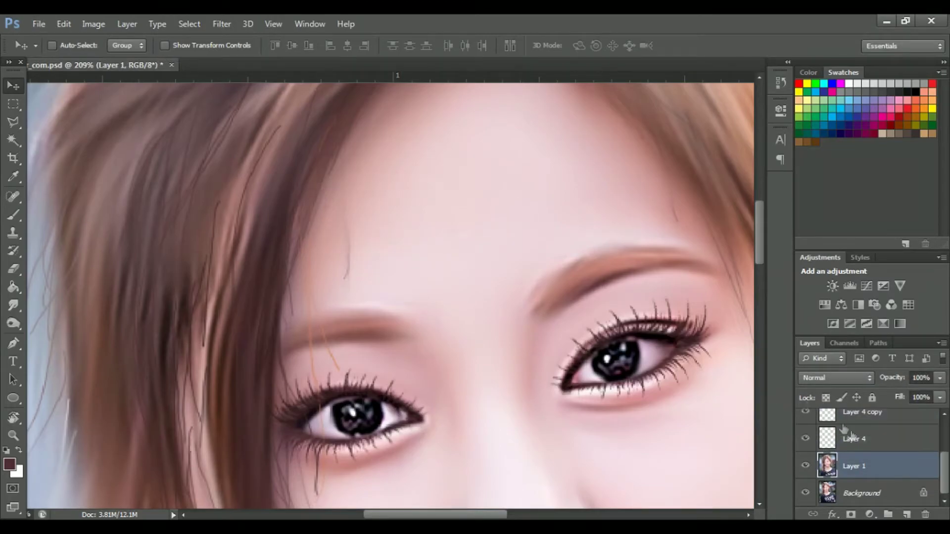
pyautogui.scroll(5, 871, 456)
pyautogui.keyDown('shift'); pyautogui.click(867, 428); pyautogui.keyUp('shift')
pyautogui.hotkey('ctrl', 'e')
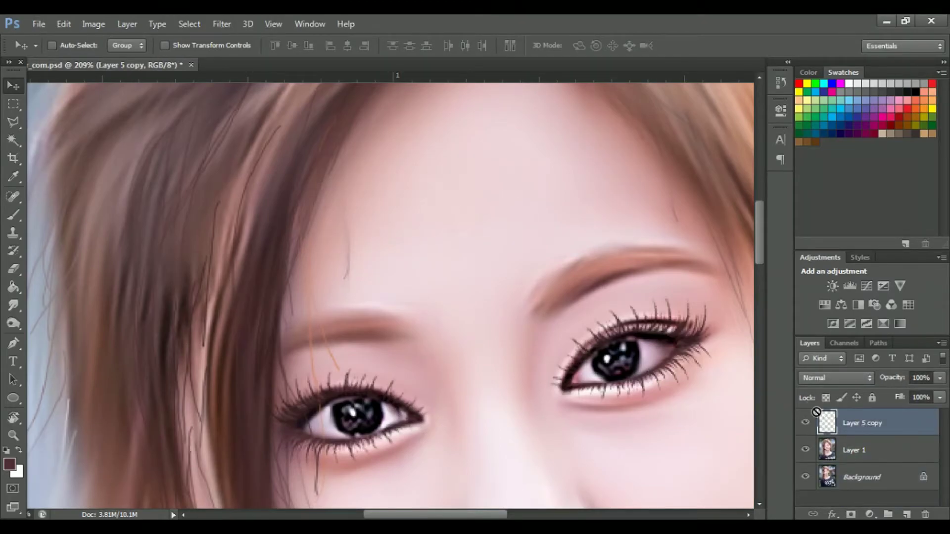
# Darken the merged lashes with Lightness -12 and erase the extra lash strokes.
pyautogui.hotkey('ctrl', 'u')
pyautogui.moveTo(710, 208); pyautogui.dragTo(587, 113)
pyautogui.moveTo(593, 256); pyautogui.dragTo(584, 257)
pyautogui.press('Return')
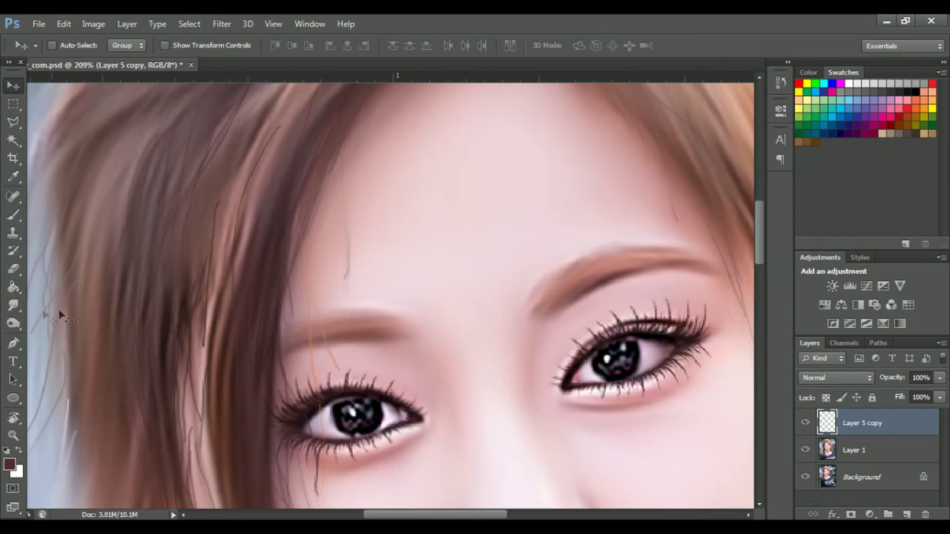
pyautogui.press('e')
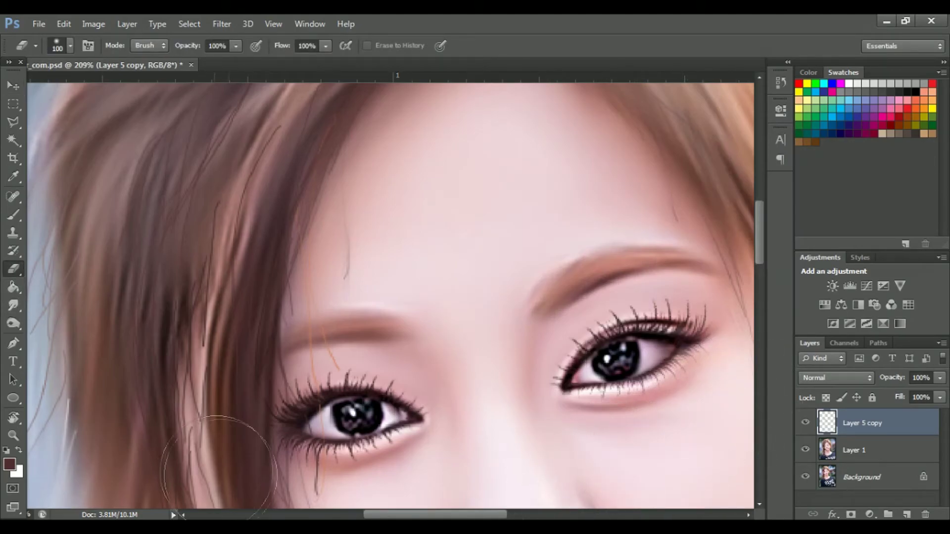
pyautogui.scroll(-3, 212, 467)
pyautogui.hscroll(-2, 213, 467)
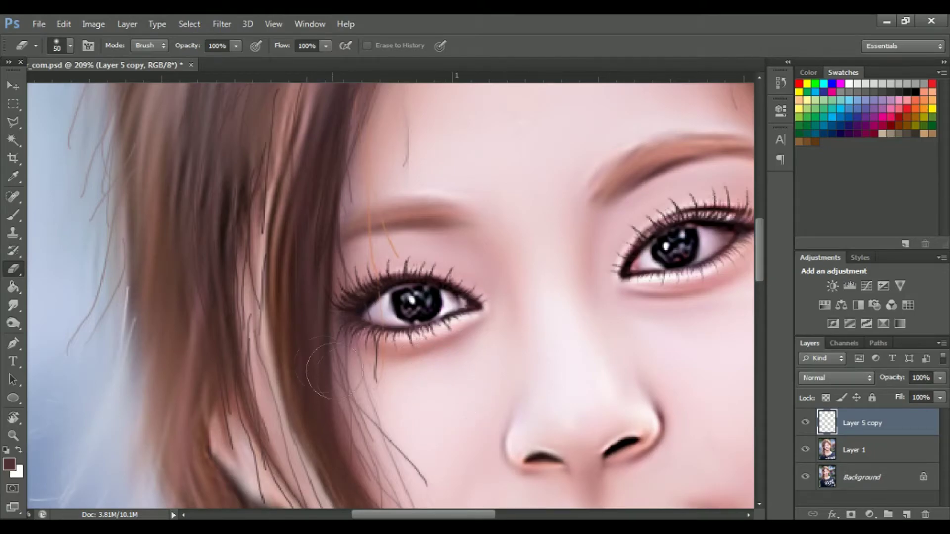
pyautogui.hscroll(6, 344, 377)
pyautogui.scroll(1, 344, 377)
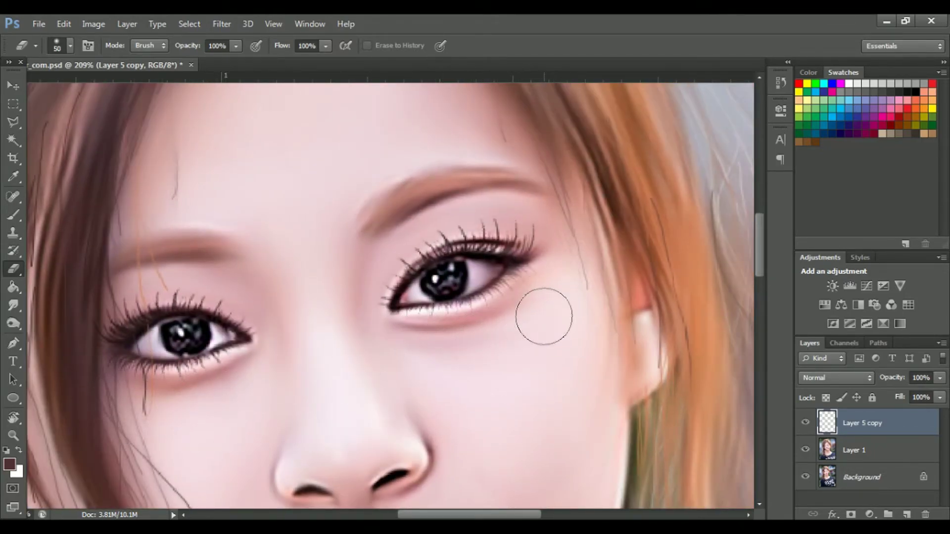
# Reselect the Brush tool and add a new empty layer above the lashes.
pyautogui.hotkey('ctrl', '0')
pyautogui.scroll(5, 346, 296)
pyautogui.click(14, 216)
pyautogui.rightClick(247, 218)
pyautogui.click(377, 355)
pyautogui.press('Escape')
pyautogui.hotkey('ctrl', 'shift', 'alt', 'n')
pyautogui.scroll(3, 358, 317)
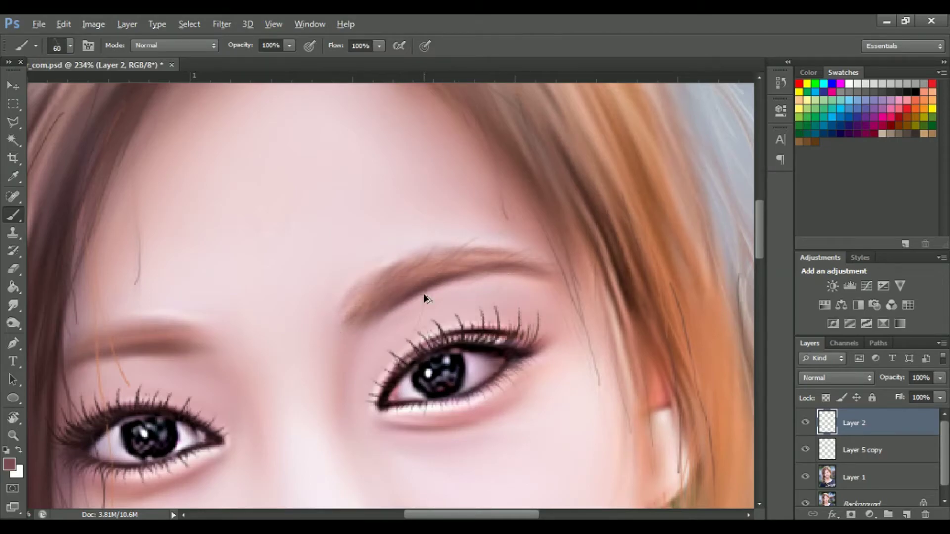
# Undo the hair strokes on the right-hand eyebrow and shrink the brush to 40.
pyautogui.scroll(1, 429, 289)
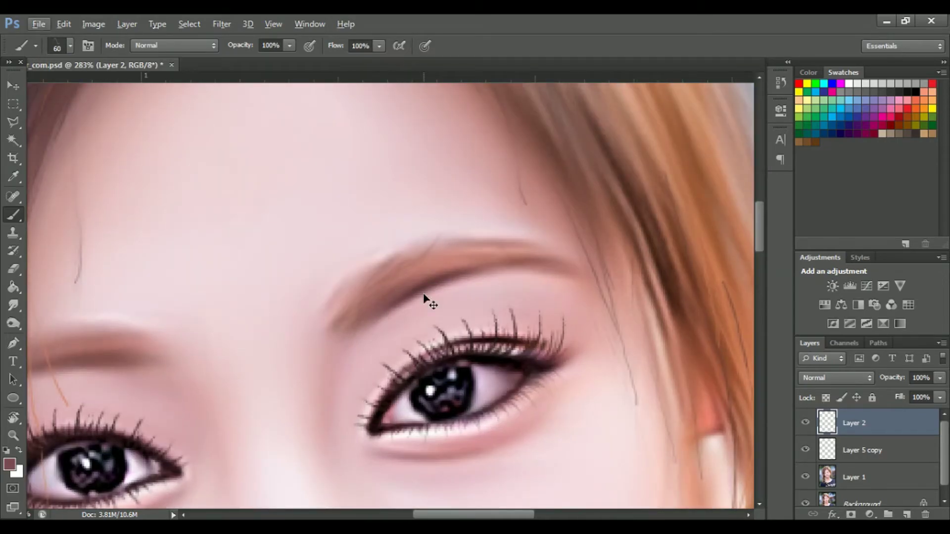
pyautogui.scroll(1, 424, 295)
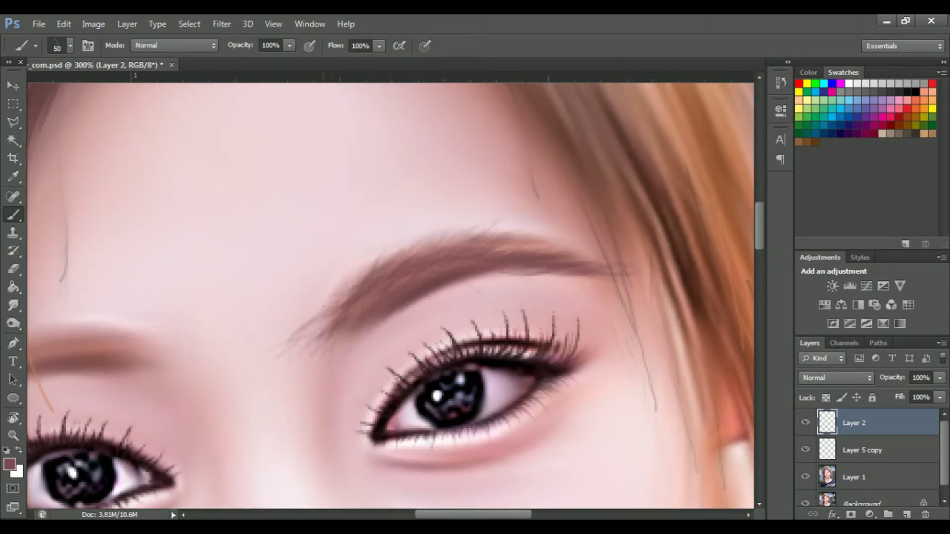
pyautogui.hotkey('ctrl', 'z')
pyautogui.hotkey('ctrl', 'alt', 'z')
pyautogui.press('[')
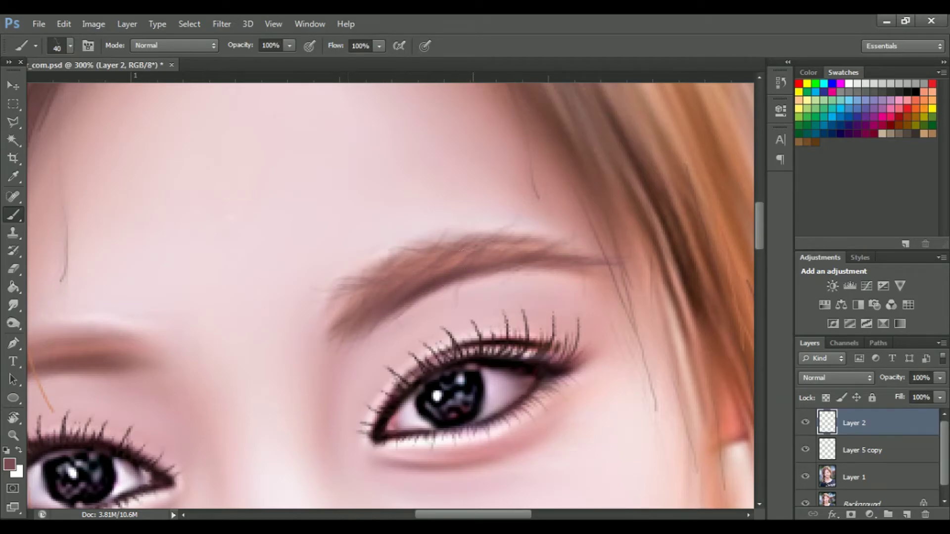
pyautogui.hscroll(-5, 622, 266)
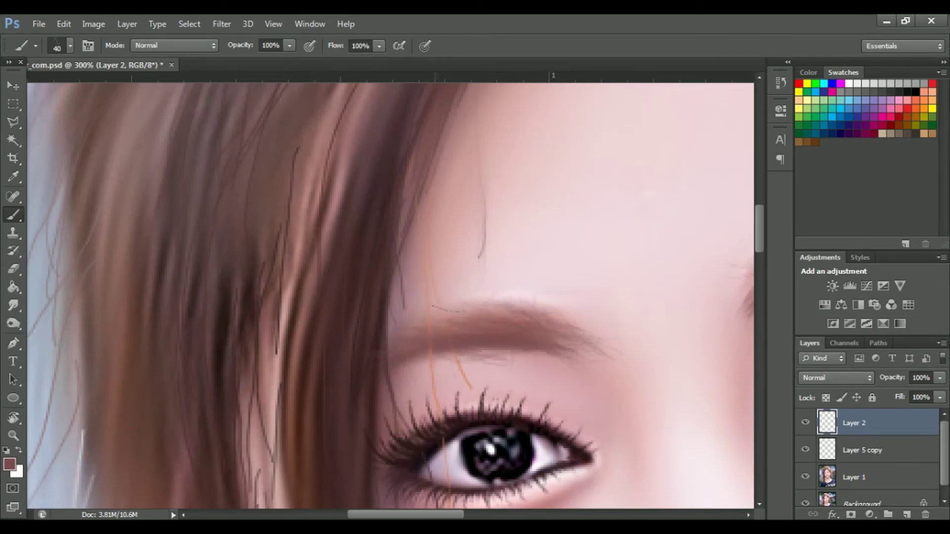
pyautogui.hscroll(3, 391, 292)
pyautogui.click(12, 303)
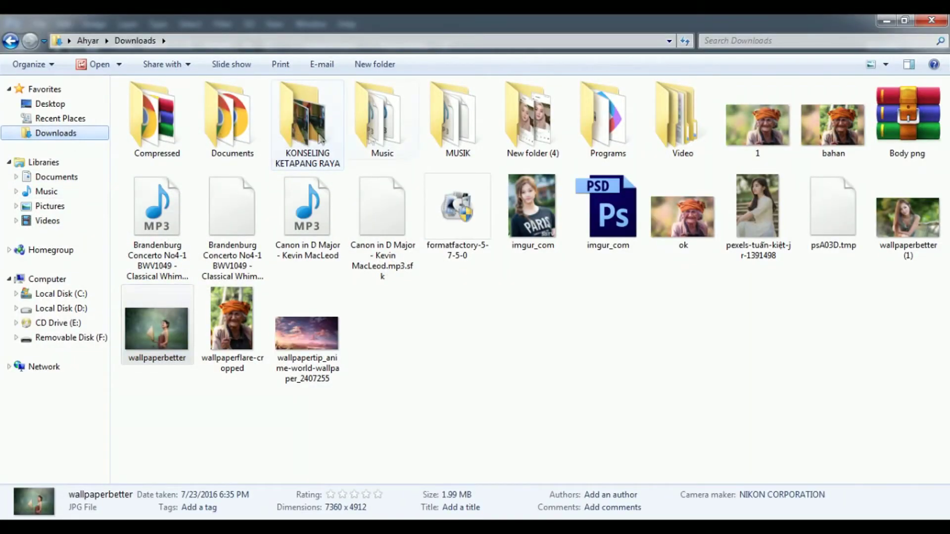
# Drag the blue-eye PNG from Downloads > New folder (4) into the portrait as a new layer.
pyautogui.doubleClick(532, 119)
pyautogui.scroll(-10, 754, 291)
pyautogui.scroll(-10, 754, 291)
pyautogui.moveTo(598, 212); pyautogui.dragTo(532, 33)
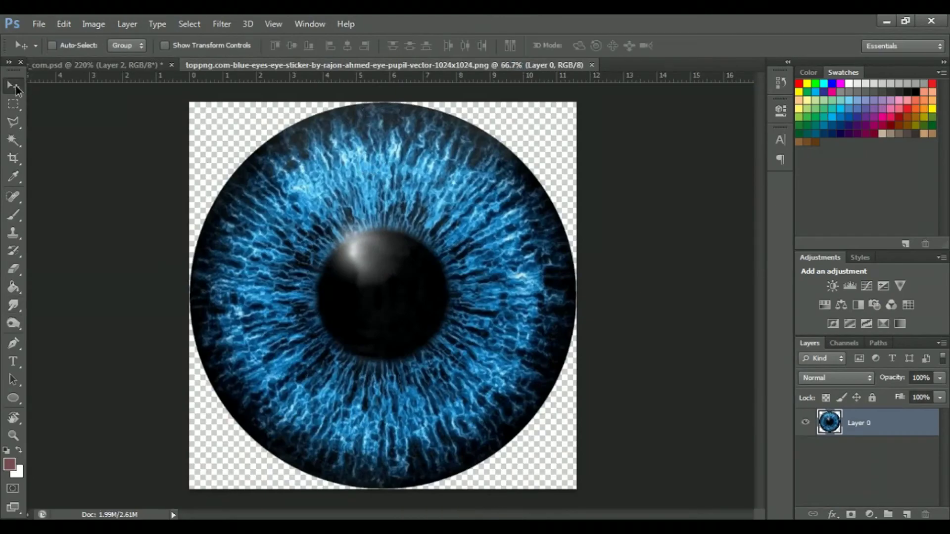
pyautogui.moveTo(446, 277); pyautogui.dragTo(447, 271)
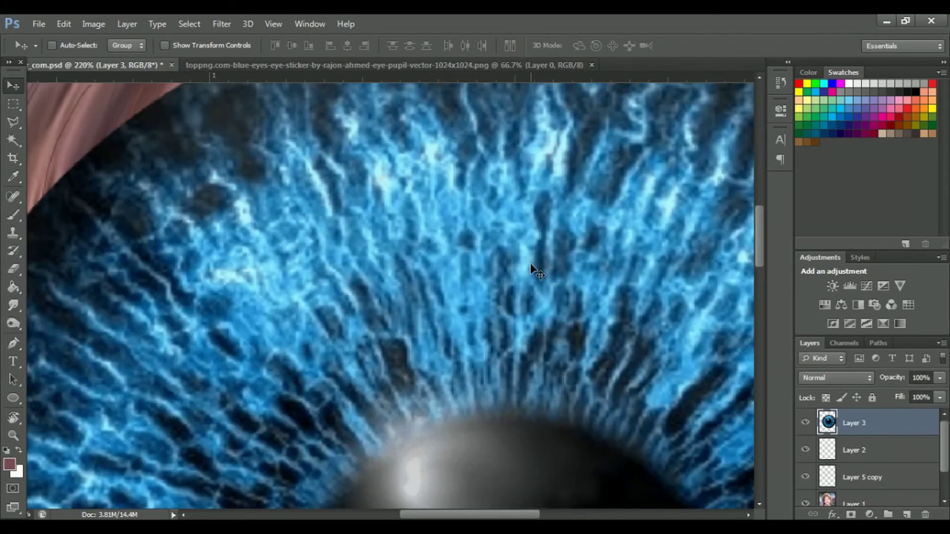
# Scale the blue-eye layer to about 4.7% and position it over the first iris.
pyautogui.hotkey('ctrl', 't')
pyautogui.scroll(-5, 447, 271)
pyautogui.scroll(-2, 447, 271)
pyautogui.moveTo(435, 306)
pyautogui.mouseDown()
pyautogui.moveTo(424, 308)
pyautogui.moveTo(390, 170)
pyautogui.mouseUp()
pyautogui.scroll(10, 391, 170)
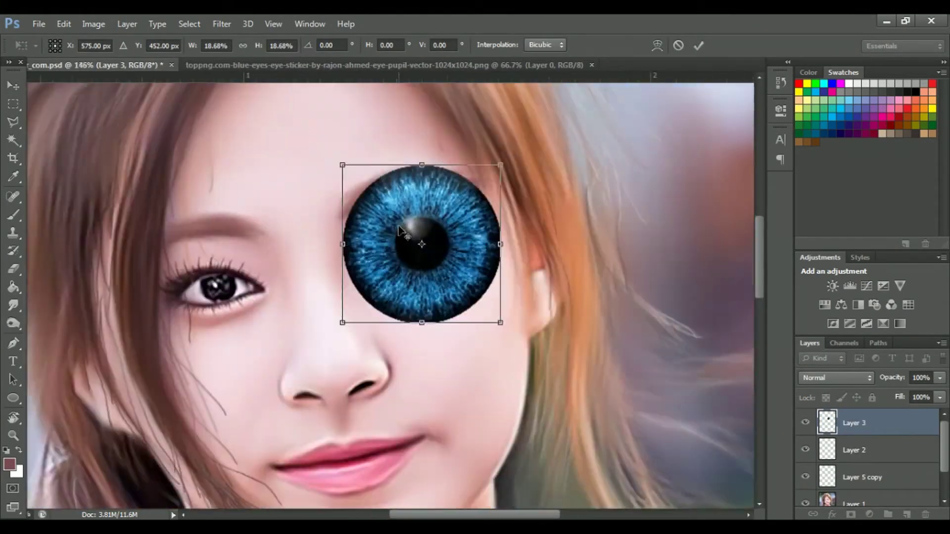
pyautogui.scroll(8, 600, 407)
pyautogui.moveTo(601, 407)
pyautogui.mouseDown()
pyautogui.moveTo(456, 297)
pyautogui.moveTo(435, 296)
pyautogui.mouseUp()
pyautogui.press('6')
pyautogui.press('2')
pyautogui.press('Right')
pyautogui.press('Up')
pyautogui.press('Return')
# Alt-drag a copy of the iris onto the other eye and select both iris layers.
pyautogui.hscroll(-3, 434, 295)
pyautogui.moveTo(487, 277); pyautogui.dragTo(139, 353)
pyautogui.keyDown('shift'); pyautogui.click(854, 450); pyautogui.keyUp('shift')
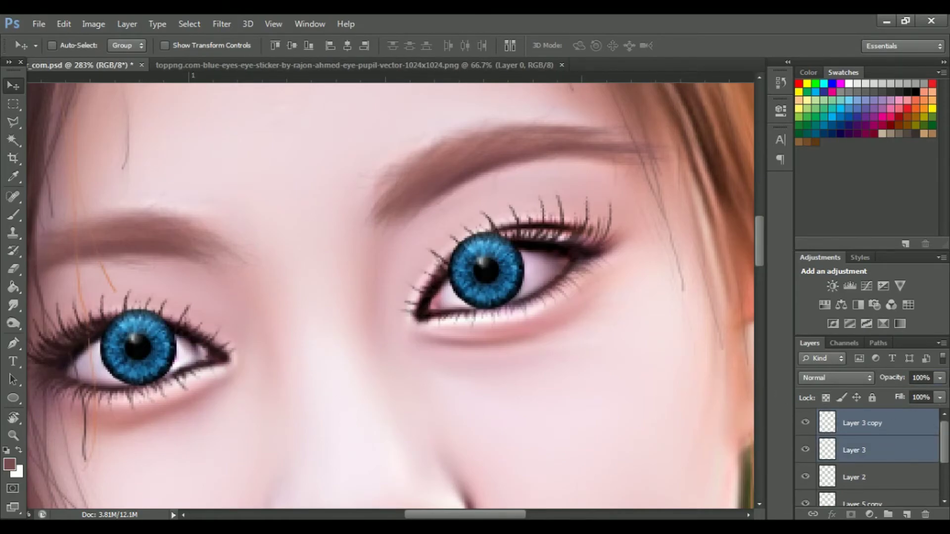
pyautogui.scroll(2, 439, 254)
# Lower the iris layers' opacity to 29% and select the first iris layer.
pyautogui.press('4')
pyautogui.press('7')
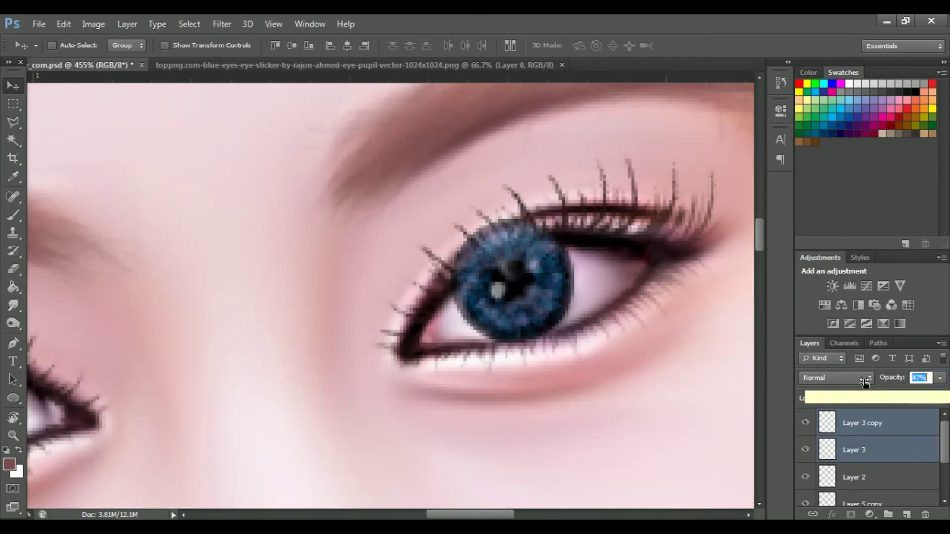
pyautogui.press('2')
pyautogui.press('9')
pyautogui.click(870, 423)
# Switch to the Eraser and set its size to 9 px.
pyautogui.click(854, 450)
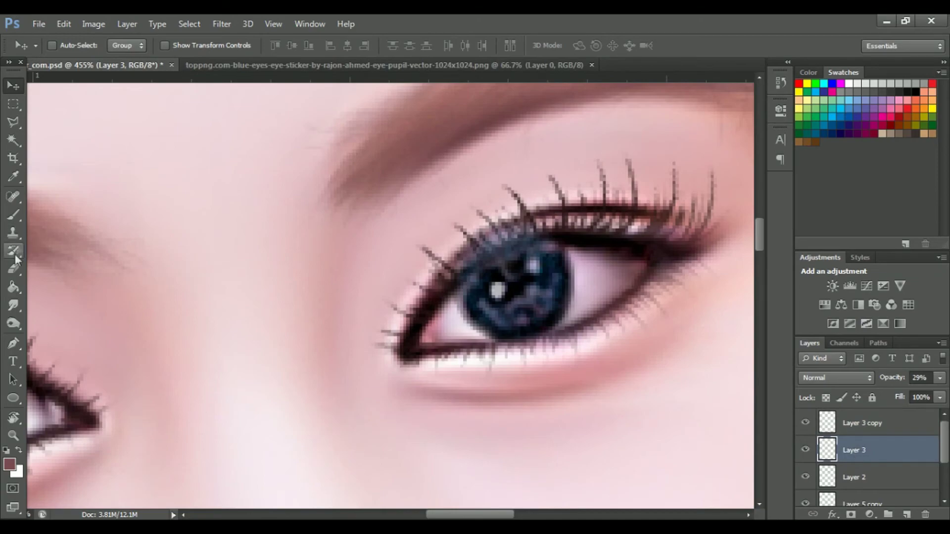
pyautogui.click(15, 305)
pyautogui.click(13, 269)
pyautogui.rightClick(292, 274)
pyautogui.press('Tab')
pyautogui.write('22')
pyautogui.press('Return')
pyautogui.write('9')
pyautogui.press('Return')
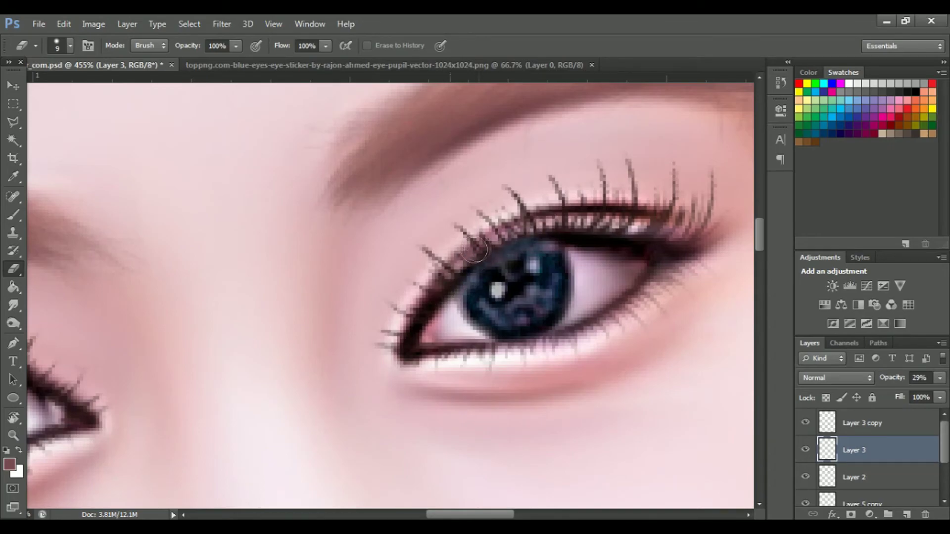
# Restore the copied iris layer to 100% opacity, zoom out, and select both iris layers.
pyautogui.moveTo(376, 361); pyautogui.dragTo(817, 257)
pyautogui.hotkey('alt', ']')
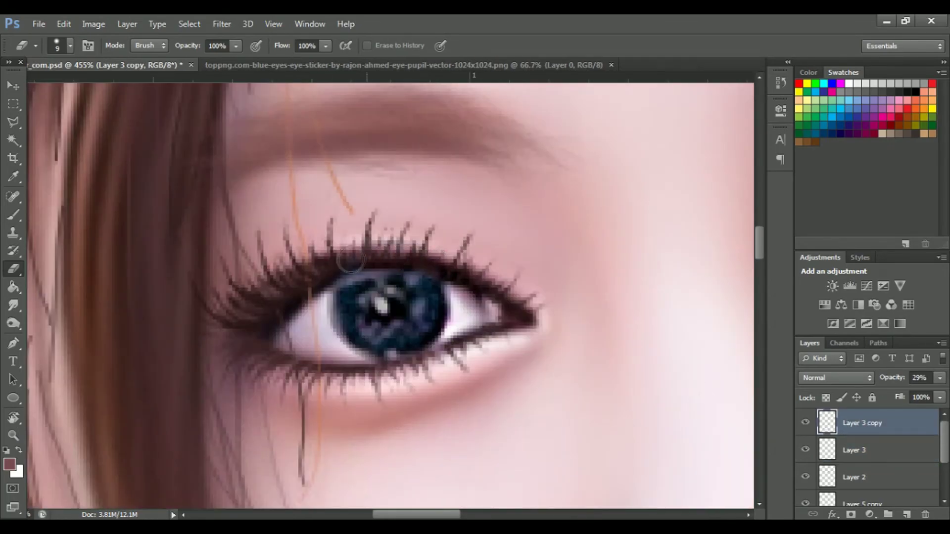
pyautogui.moveTo(892, 377); pyautogui.dragTo(939, 378)
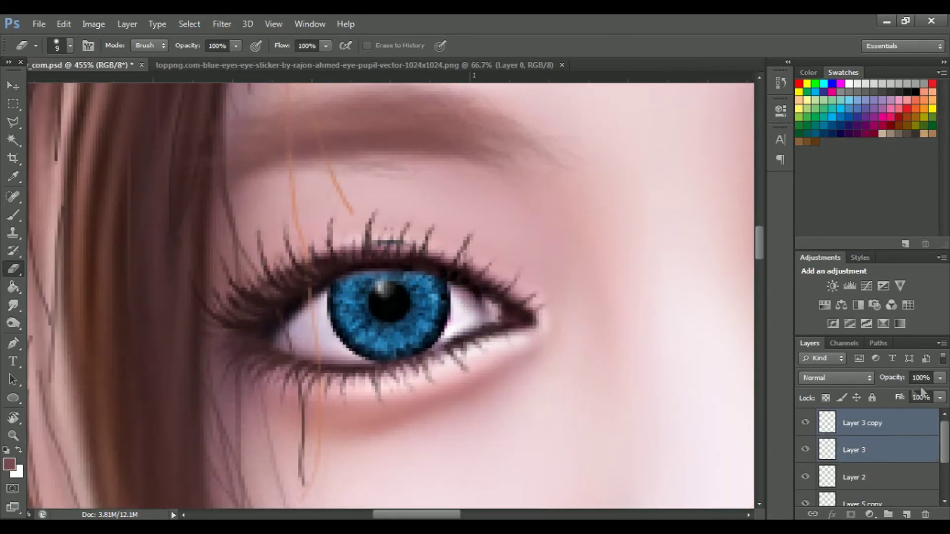
pyautogui.click(858, 451)
pyautogui.click(863, 423)
pyautogui.hotkey('ctrl', '0')
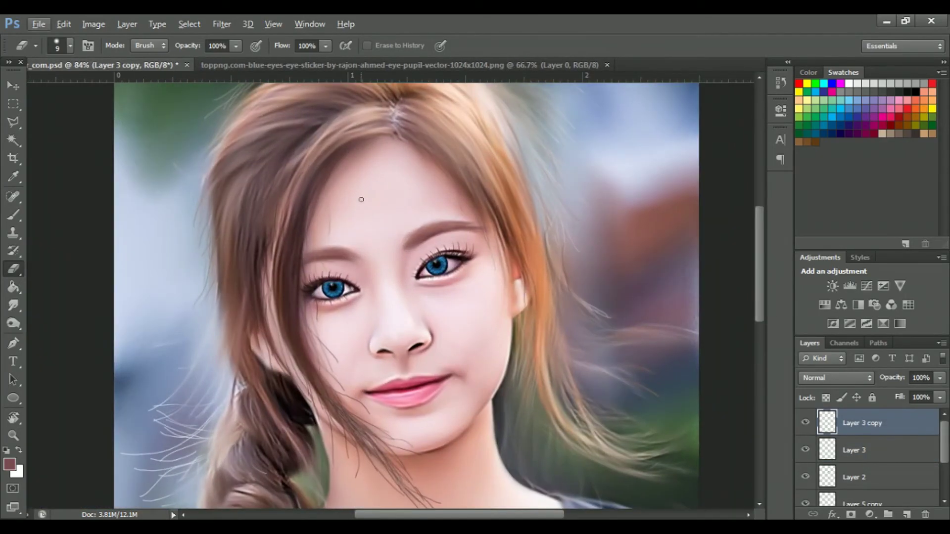
pyautogui.keyDown('shift'); pyautogui.click(880, 452); pyautogui.keyUp('shift')
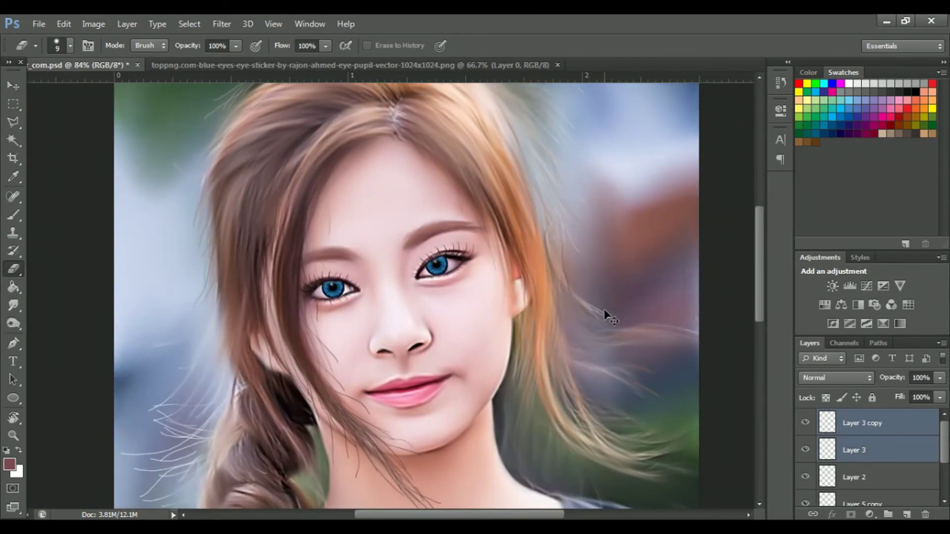
# Merge the iris layers and apply Hue/Saturation of Hue +12, Saturation -14, Lightness -13.
pyautogui.hotkey('ctrl', 'e')
pyautogui.hotkey('ctrl', 'u')
pyautogui.moveTo(637, 191); pyautogui.dragTo(645, 190)
pyautogui.moveTo(637, 223); pyautogui.dragTo(628, 224)
pyautogui.moveTo(638, 257); pyautogui.dragTo(628, 257)
pyautogui.click(628, 222)
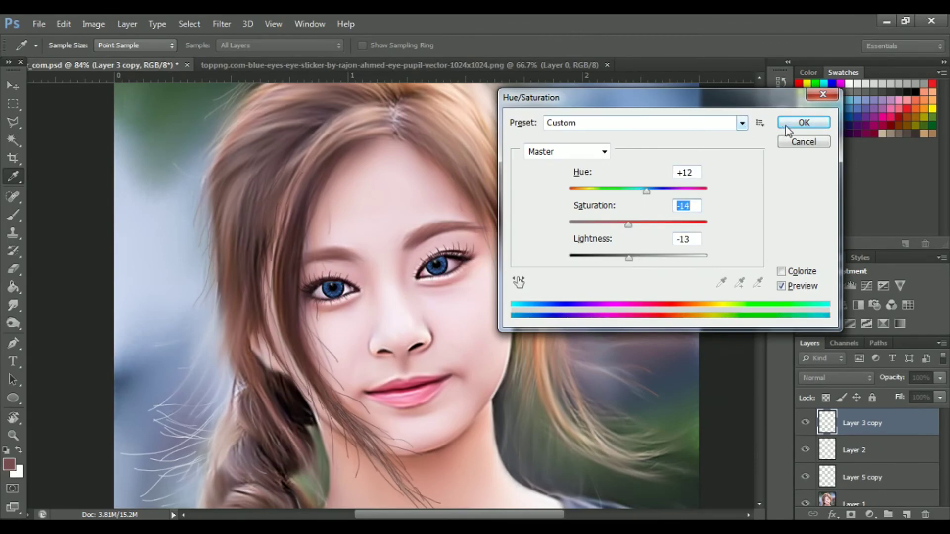
# Zoom in on the right-hand eye and select the Layer 1 painting.
pyautogui.click(786, 127)
pyautogui.press('e')
pyautogui.scroll(5, 436, 267)
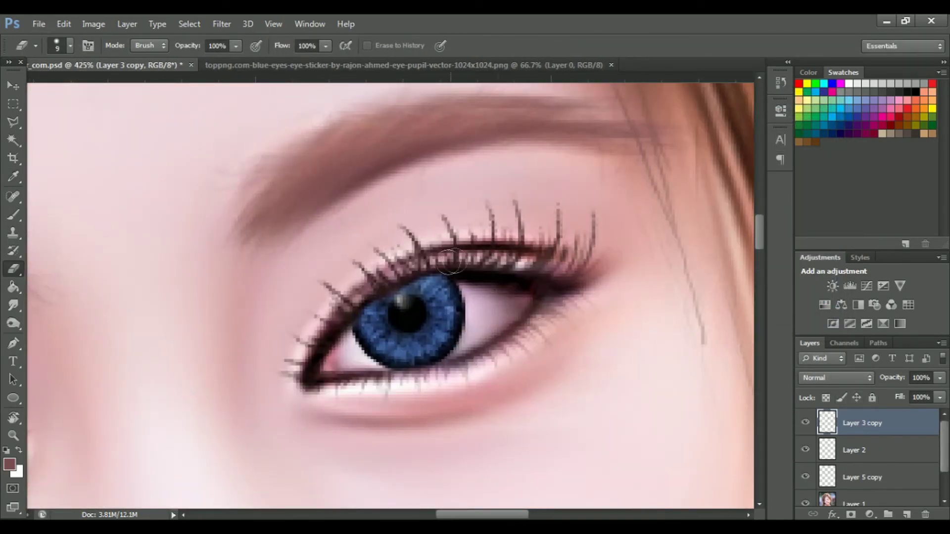
pyautogui.scroll(-5, 404, 272)
pyautogui.scroll(3, 347, 247)
pyautogui.scroll(2, 346, 247)
pyautogui.click(854, 502)
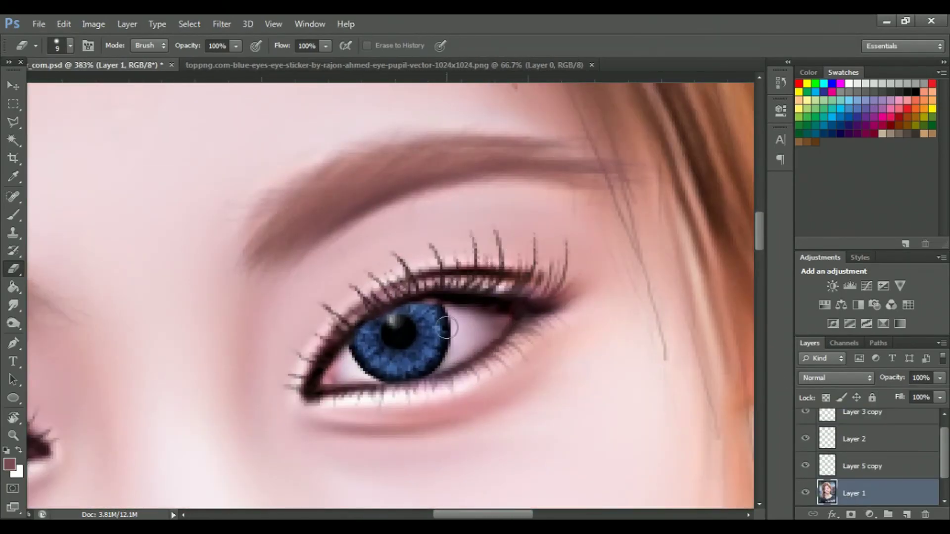
# Pick the Smudge tool at size 10 and toggle Layer 1's visibility to compare.
pyautogui.click(14, 305)
pyautogui.press('[')
pyautogui.press('[')
pyautogui.press('[')
pyautogui.scroll(-1, 496, 318)
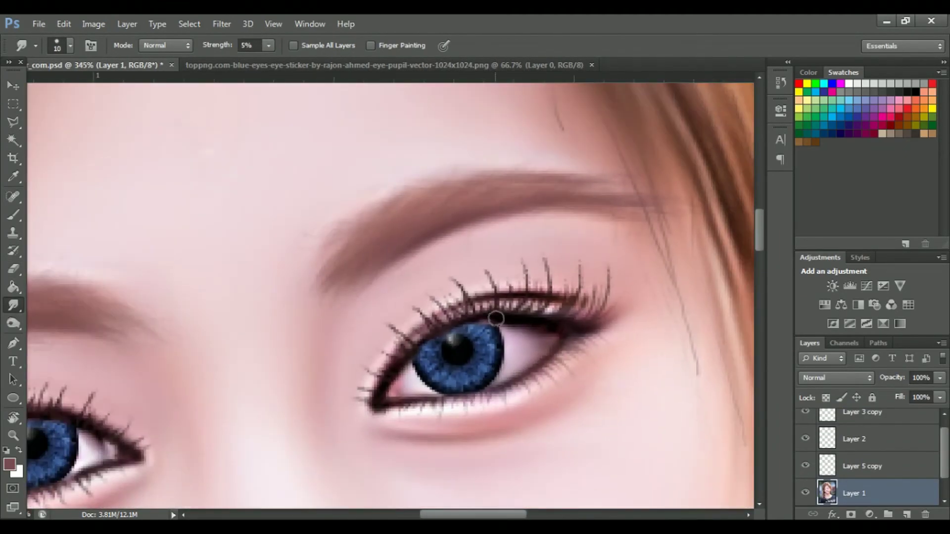
pyautogui.click(805, 493)
pyautogui.click(806, 493)
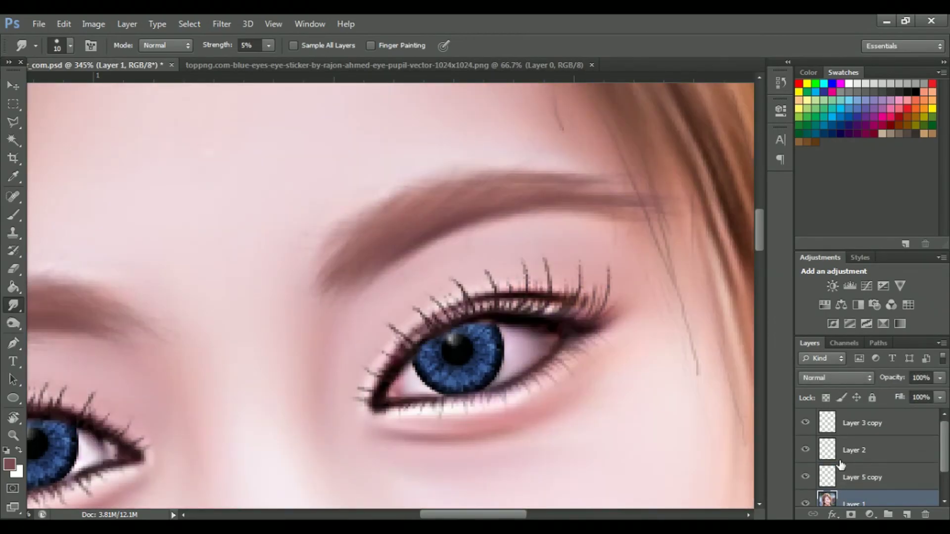
pyautogui.click(806, 504)
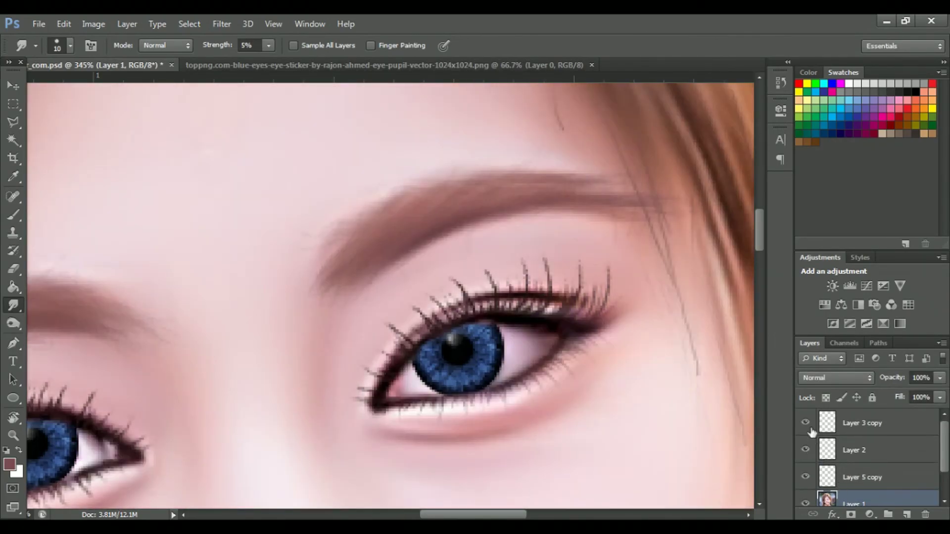
# Step through Layer 2, Layer 3 copy and Layer 1, then zoom out from the eye.
pyautogui.click(829, 445)
pyautogui.hotkey('alt', ']')
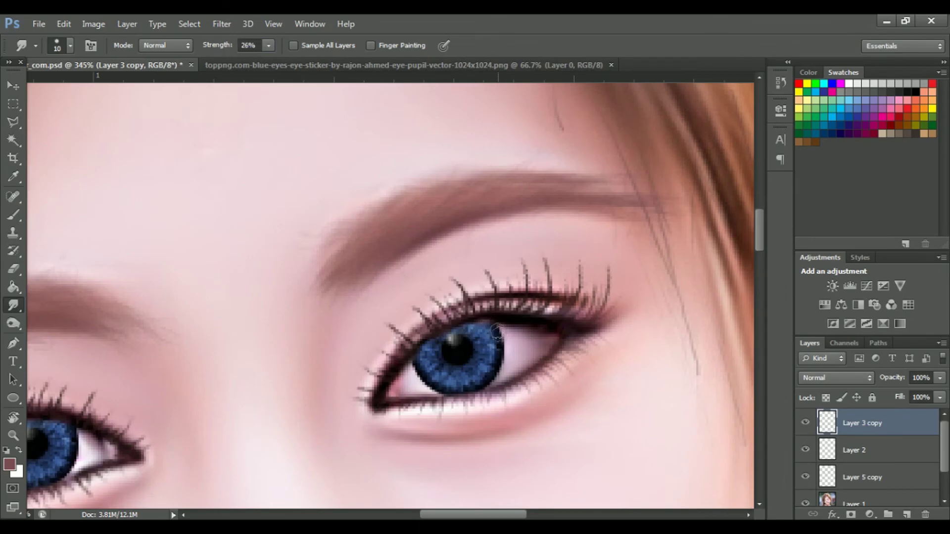
pyautogui.hotkey('alt', '[')
pyautogui.hotkey('alt', '[')
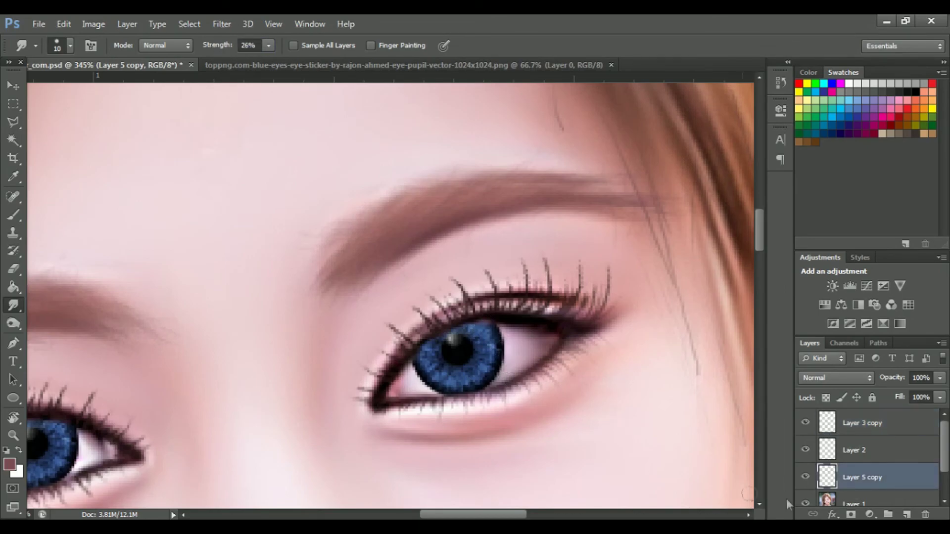
pyautogui.hotkey('alt', '[')
pyautogui.hotkey('ctrl', '-')
pyautogui.hotkey('ctrl', '-')
pyautogui.hotkey('ctrl', '-')
pyautogui.hotkey('ctrl', '-')
pyautogui.hotkey('ctrl', '-')
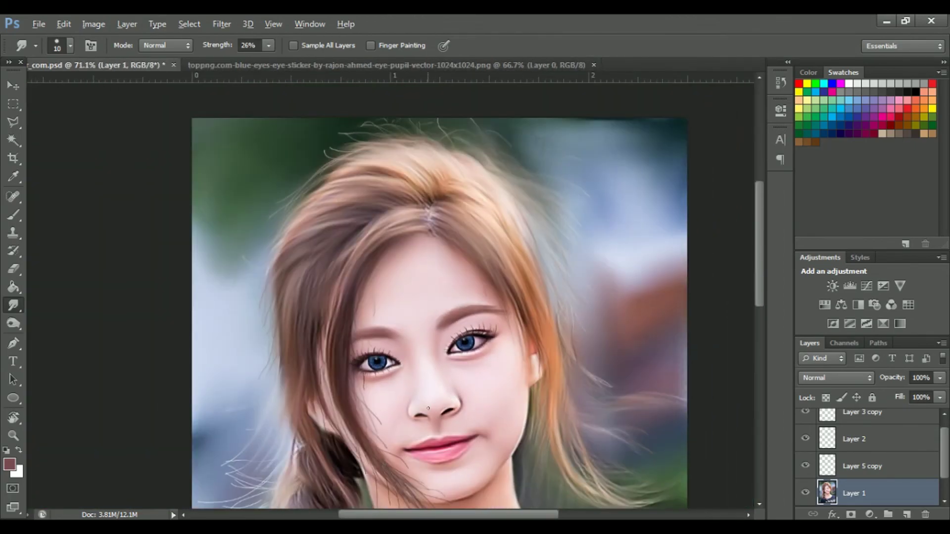
# Merge all painted layers into one and hide it to compare with the original photo.
pyautogui.hotkey('ctrl', '-')
pyautogui.hotkey('ctrl', '-')
pyautogui.hotkey('ctrl', '0')
pyautogui.hotkey('ctrl', '-')
pyautogui.press('v')
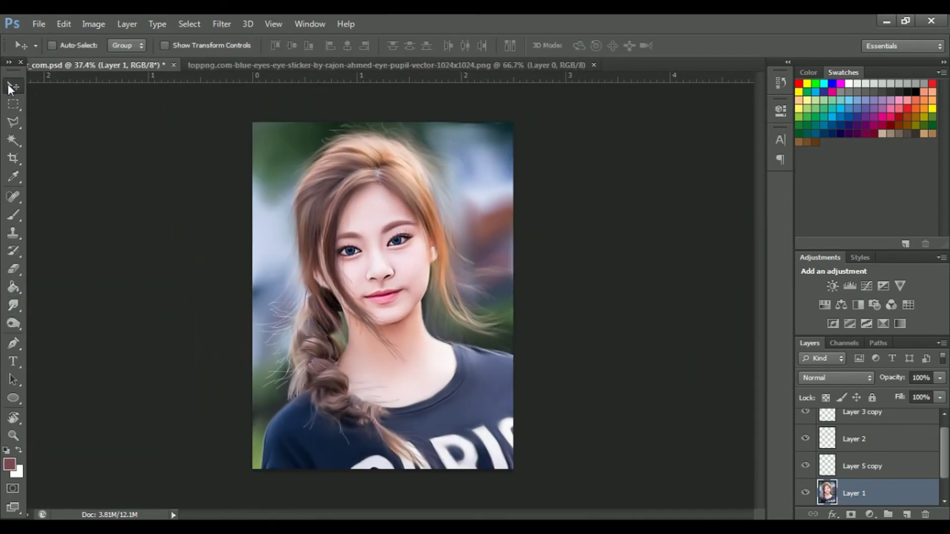
pyautogui.keyDown('shift'); pyautogui.click(872, 438); pyautogui.keyUp('shift')
pyautogui.hotkey('ctrl', 'e')
pyautogui.click(805, 423)
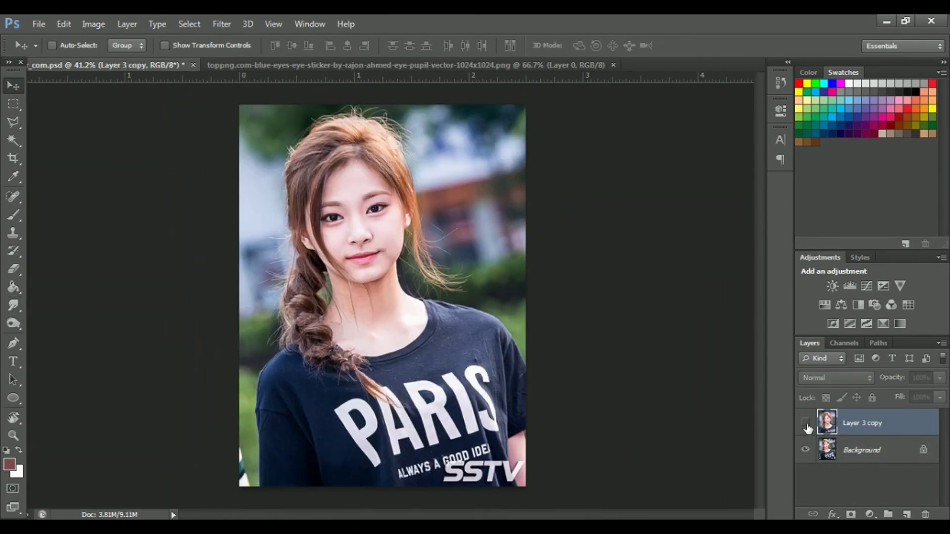